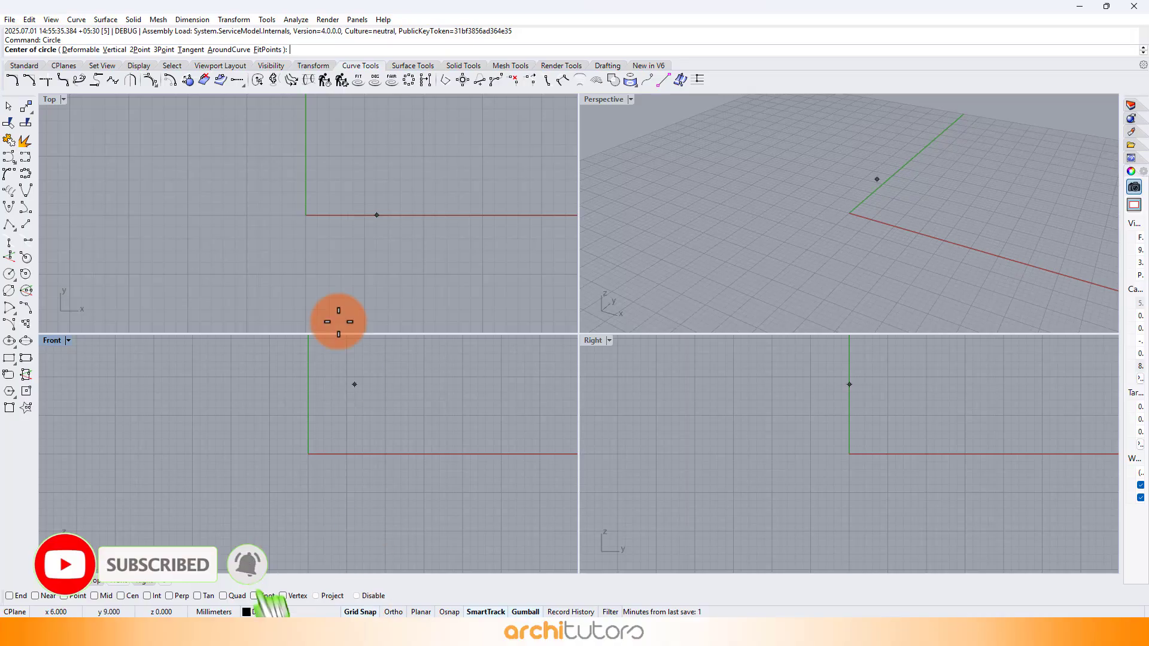
# Draw a circle of 1 mm radius centred on the origin in the Top view.
pyautogui.scroll(2, 298, 238)
pyautogui.click(308, 211)
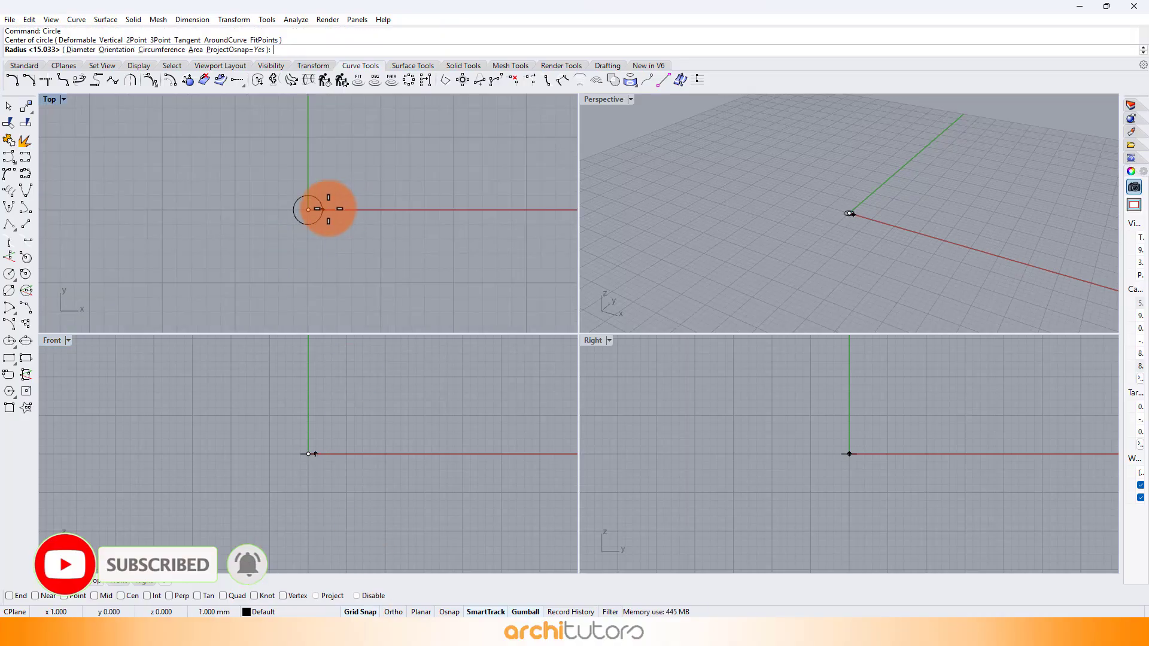
pyautogui.click(327, 209)
# Draw a second circle of 13 mm radius, concentric with the small one at the origin.
pyautogui.rightClick(310, 208)
pyautogui.click(308, 210)
pyautogui.scroll(-12, 315, 218)
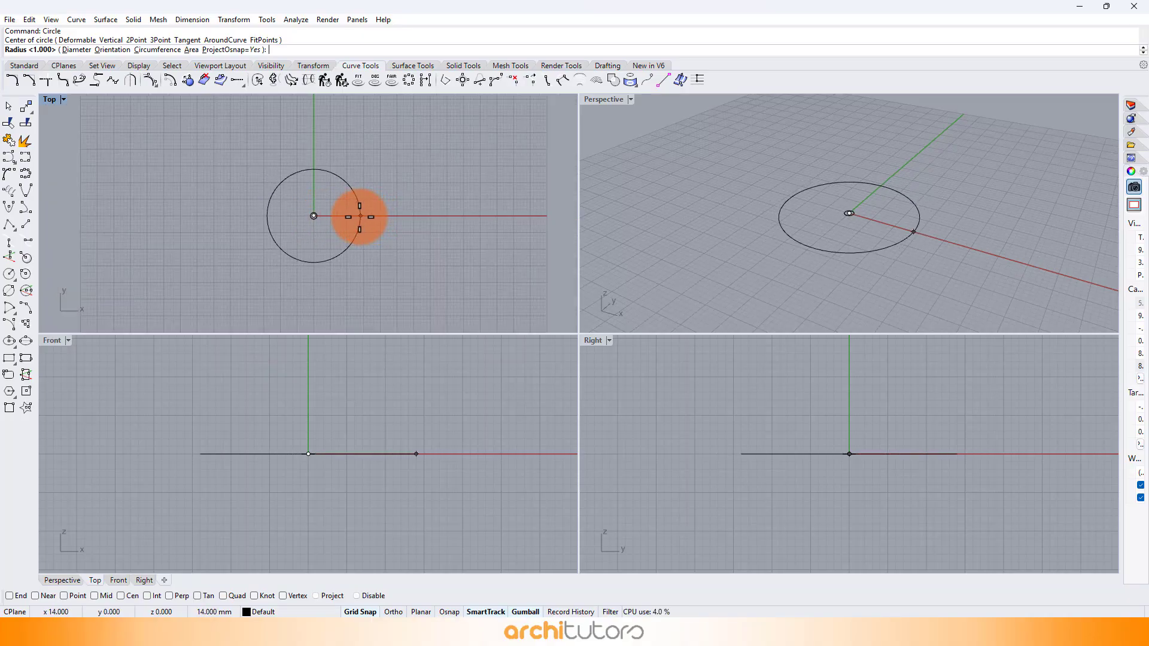
pyautogui.click(358, 217)
# Draw a third concentric circle of about 15 mm radius around the other two.
pyautogui.rightClick(307, 208)
pyautogui.scroll(6, 307, 210)
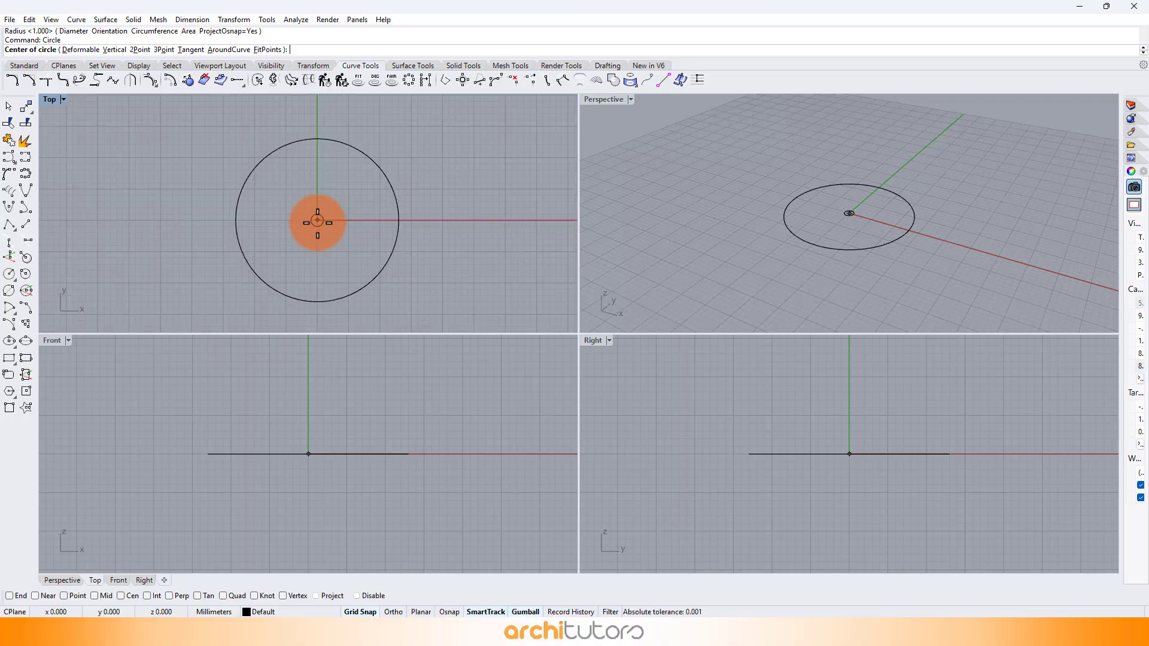
pyautogui.click(317, 220)
pyautogui.scroll(-2, 320, 221)
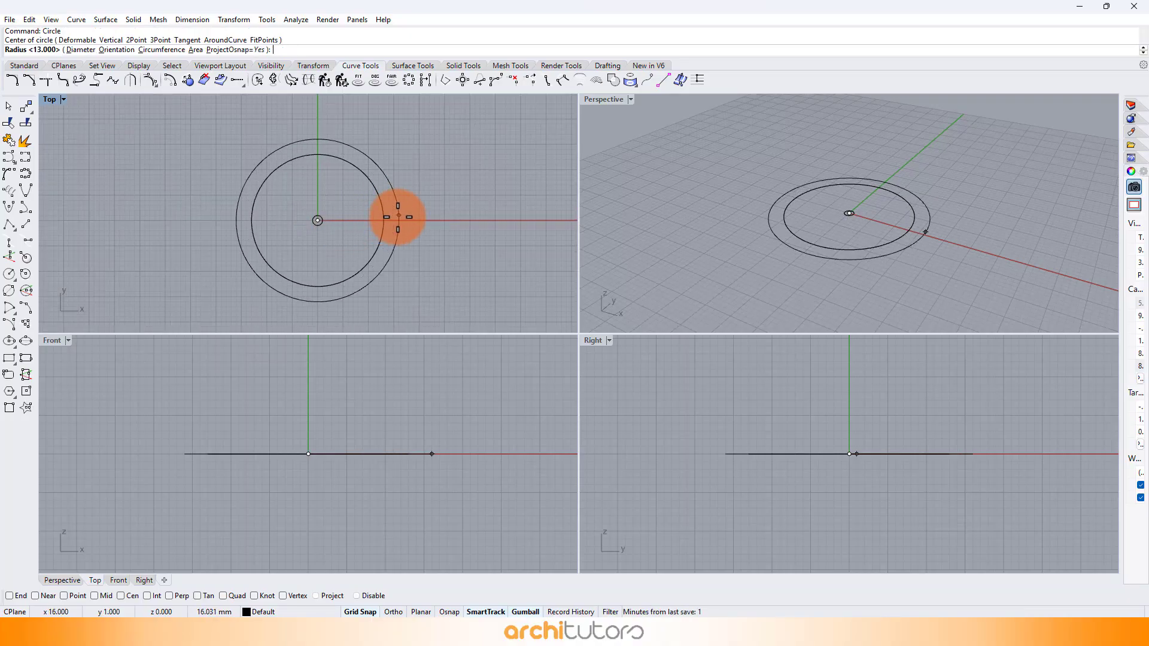
pyautogui.click(394, 218)
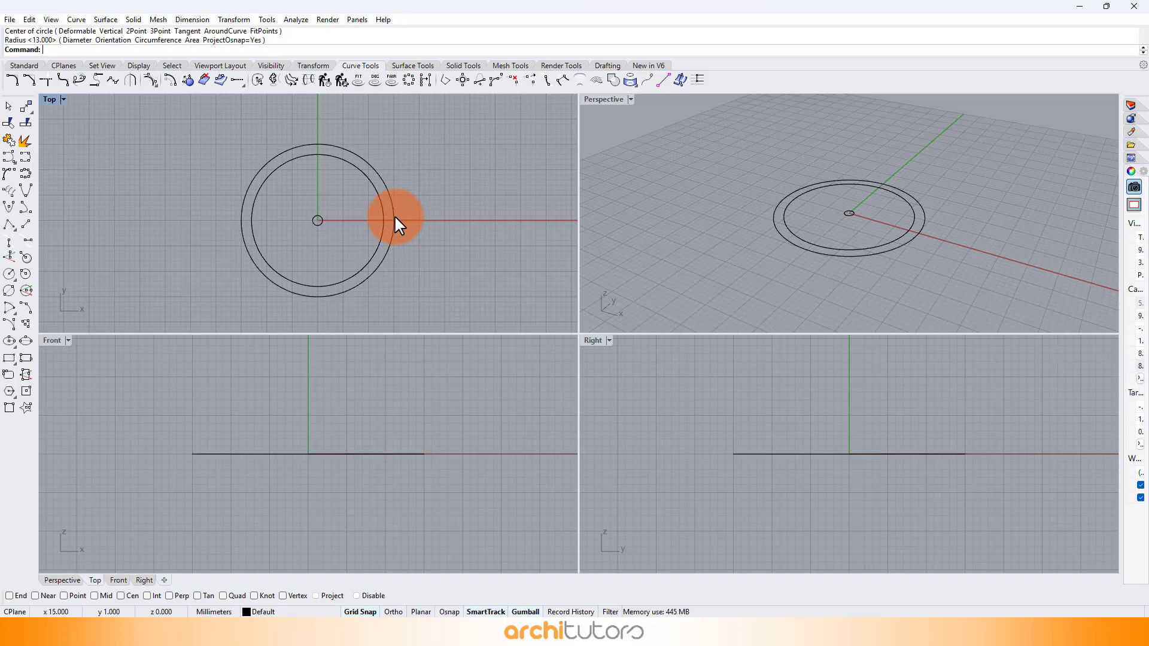
# Raise the two large circles together vertically above the small base circle.
pyautogui.click(375, 255)
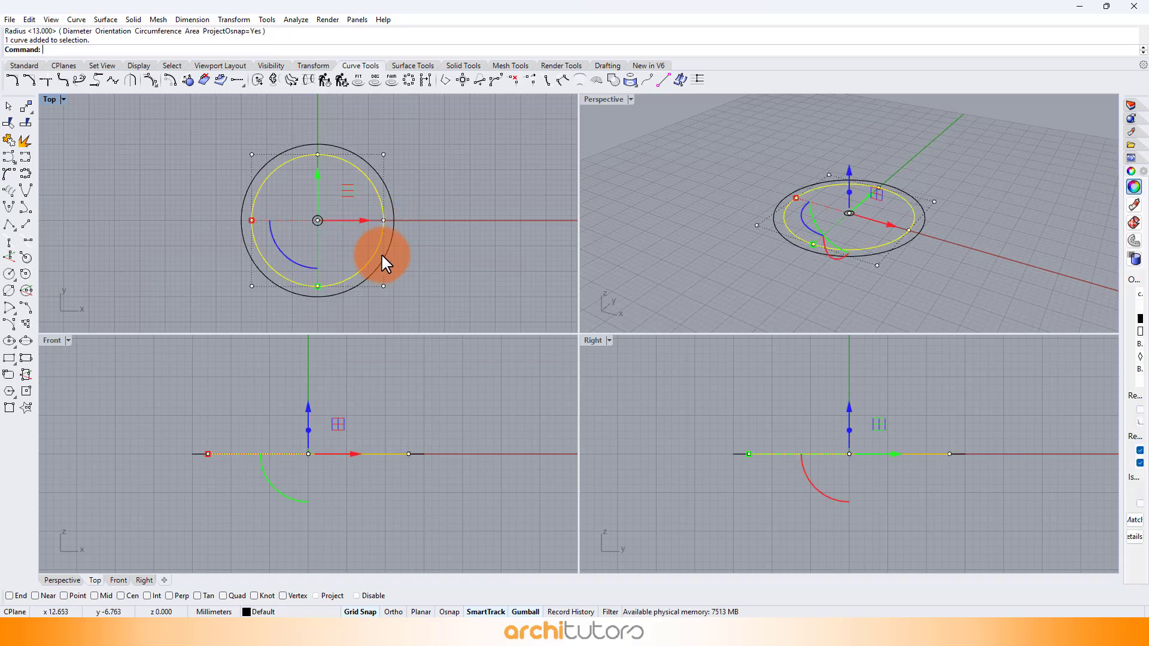
pyautogui.keyDown('shift'); pyautogui.click(389, 253); pyautogui.keyUp('shift')
pyautogui.scroll(-8, 792, 279)
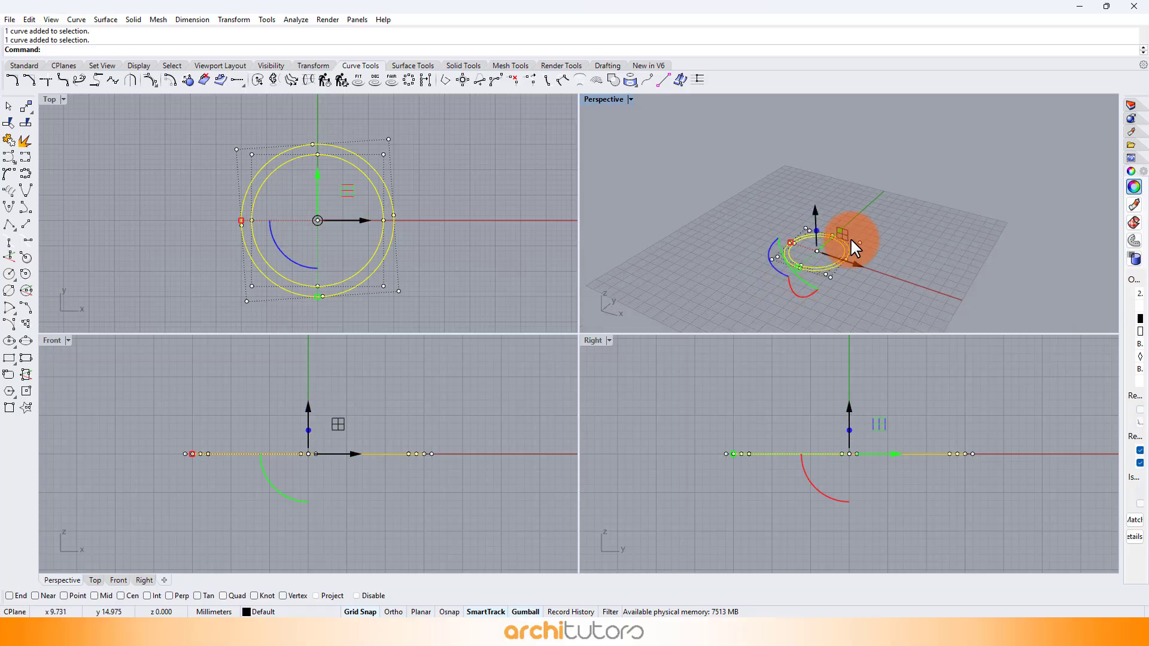
pyautogui.moveTo(816, 221); pyautogui.dragTo(811, 183)
pyautogui.scroll(5, 854, 260)
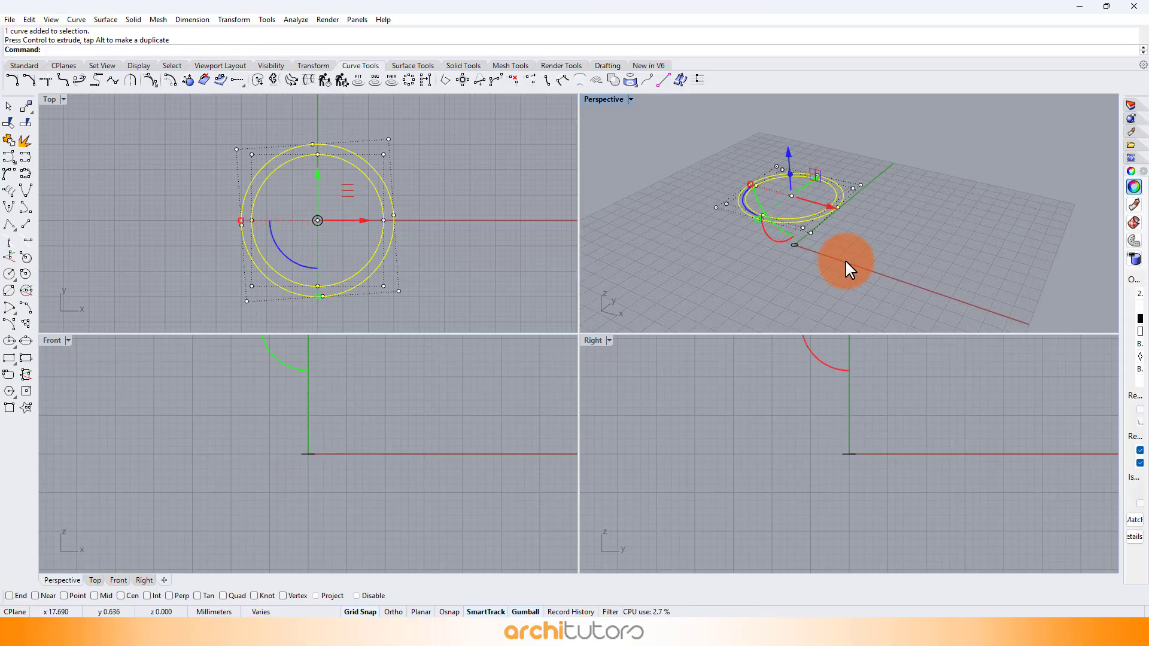
pyautogui.click(830, 257)
# Maximize the Perspective view and raise the largest circle well above the middle one.
pyautogui.doubleClick(603, 100)
pyautogui.keyDown('shift'); pyautogui.moveTo(850, 288); pyautogui.dragTo(1068, 306, button='right'); pyautogui.keyUp('shift')
pyautogui.moveTo(862, 379); pyautogui.dragTo(863, 338, button='right')
pyautogui.click(868, 336)
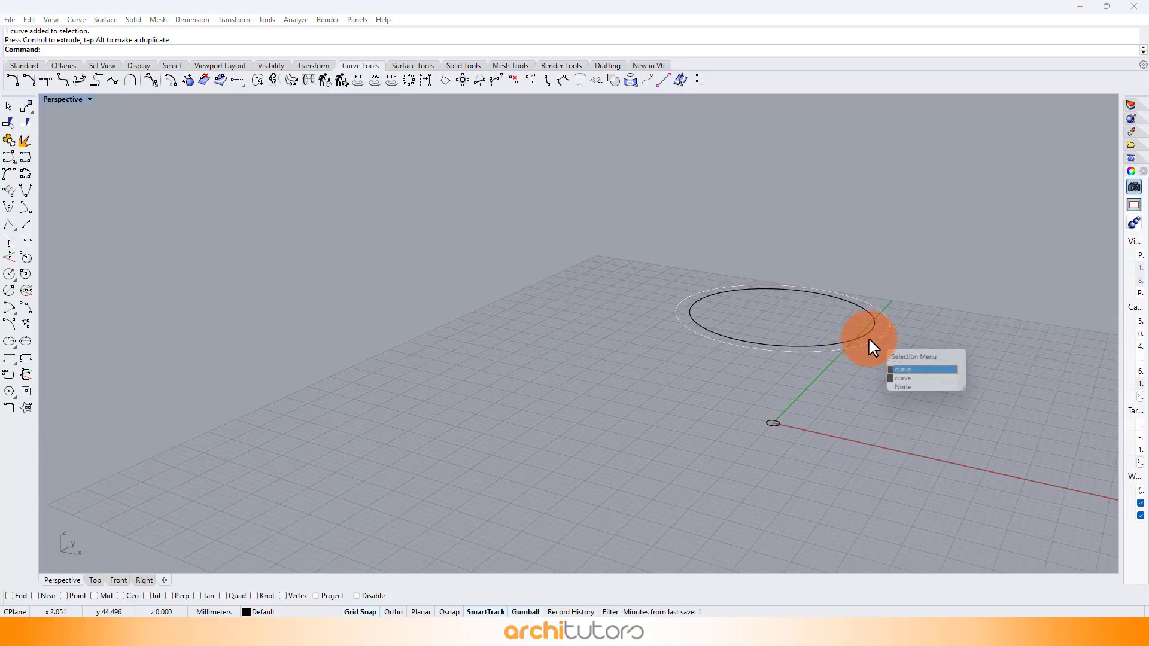
pyautogui.press('Return')
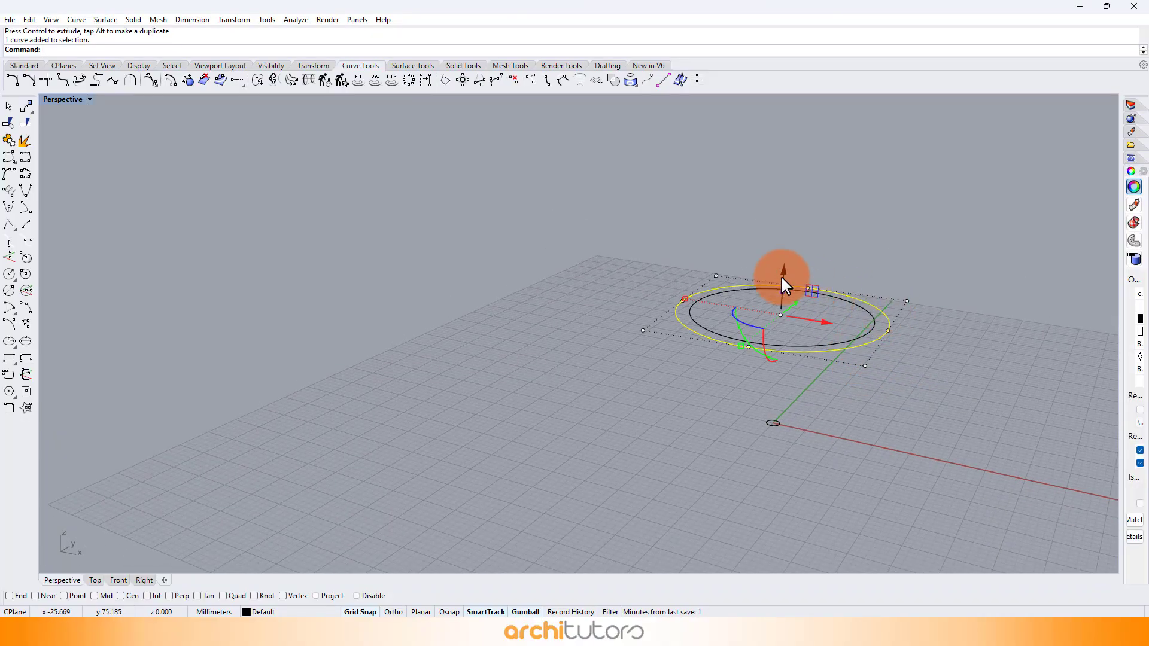
pyautogui.moveTo(781, 276); pyautogui.dragTo(795, 225)
pyautogui.moveTo(805, 177); pyautogui.dragTo(807, 168)
pyautogui.click(897, 272)
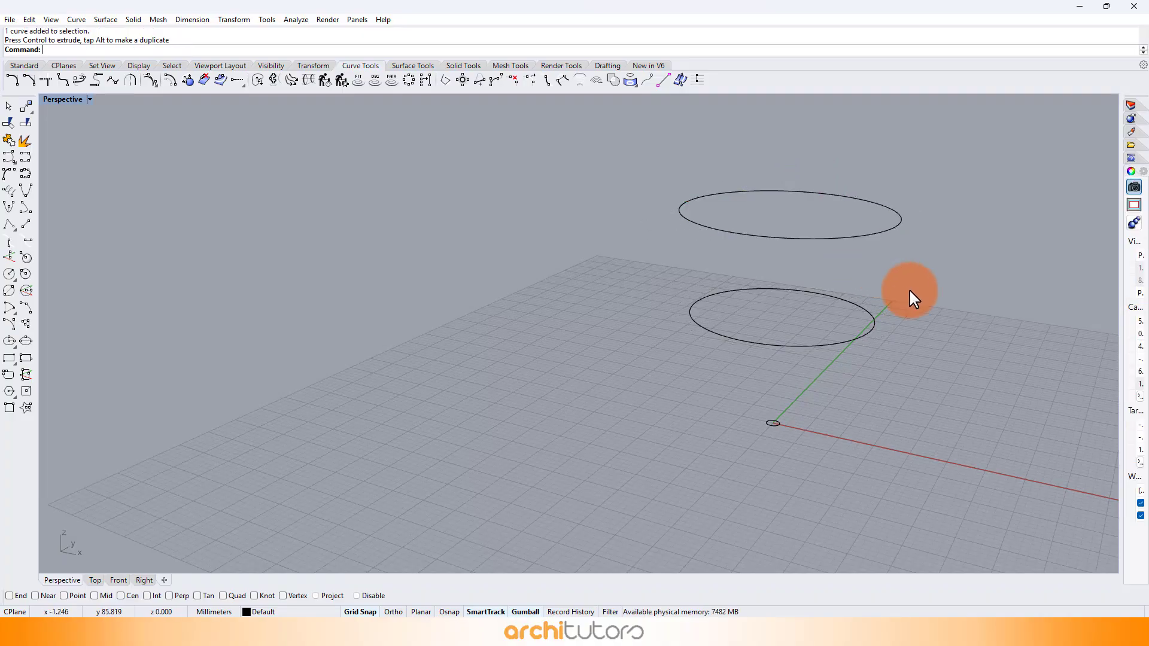
# Open Grasshopper and place a Curve parameter on the canvas.
pyautogui.moveTo(908, 324)
pyautogui.mouseDown(button='right')
pyautogui.moveTo(905, 285)
pyautogui.moveTo(906, 313)
pyautogui.mouseUp(button='right')
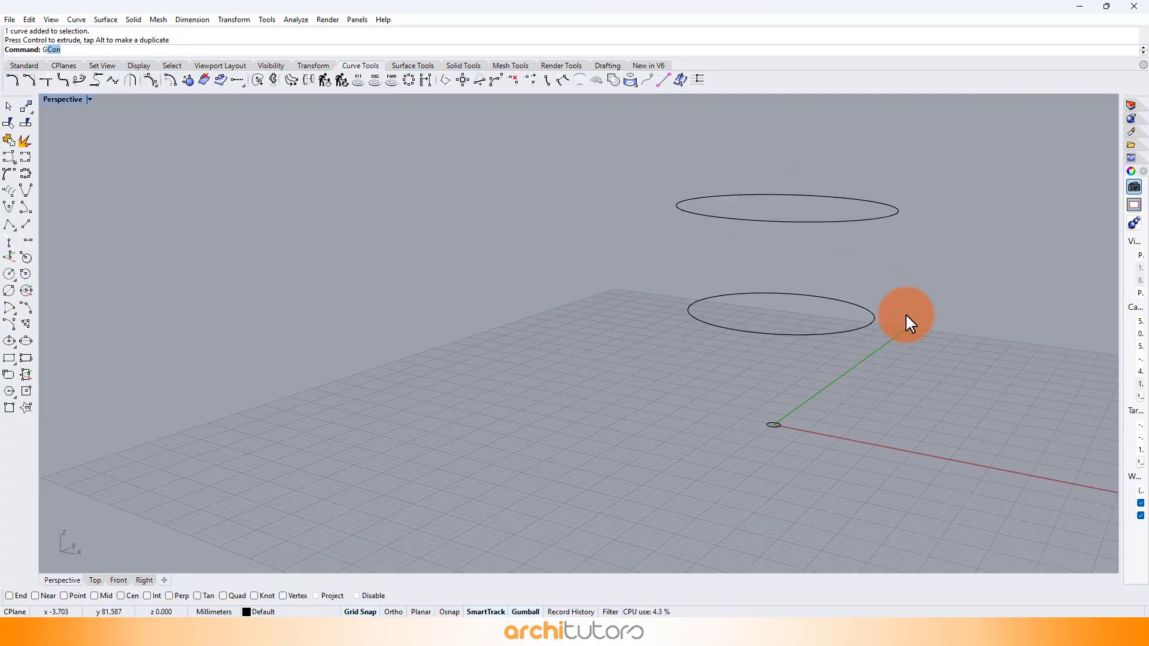
pyautogui.press('Escape')
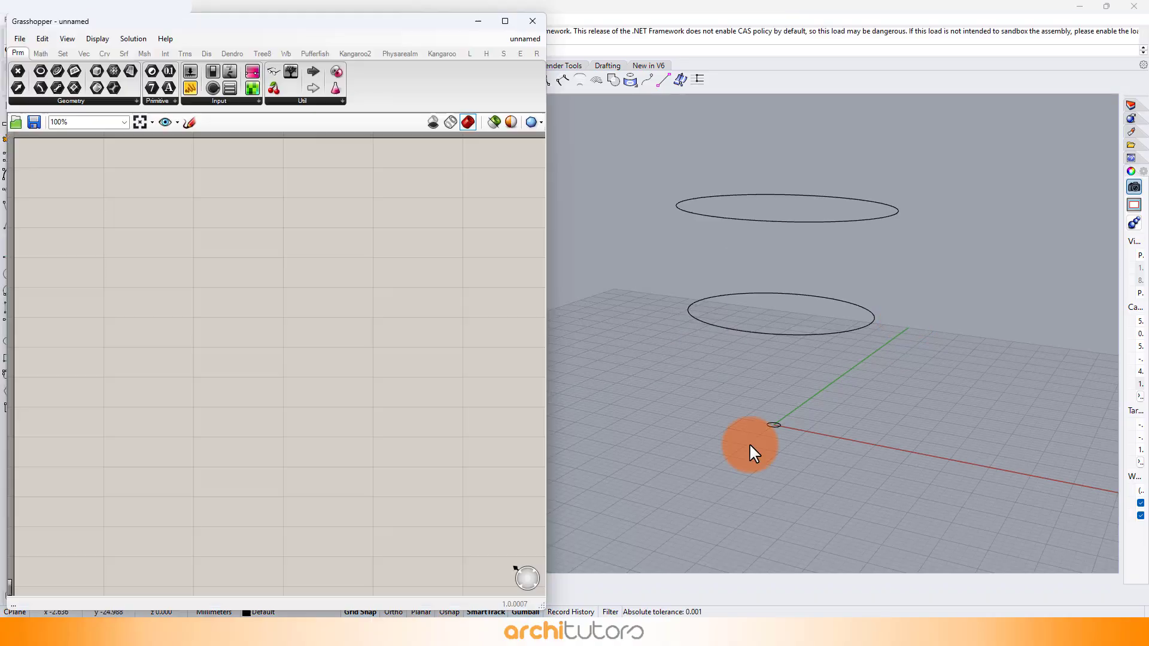
pyautogui.moveTo(921, 336); pyautogui.dragTo(918, 372, button='right')
pyautogui.scroll(-2, 870, 373)
pyautogui.moveTo(121, 206); pyautogui.dragTo(154, 234, button='right')
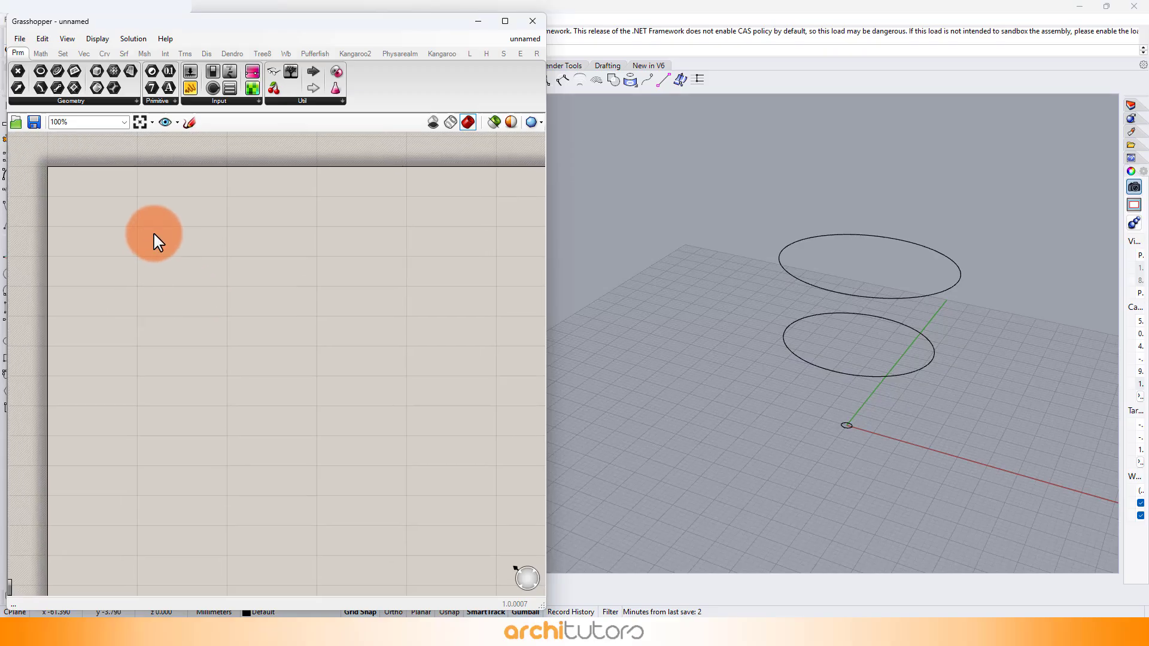
pyautogui.doubleClick(132, 204)
pyautogui.write('crv')
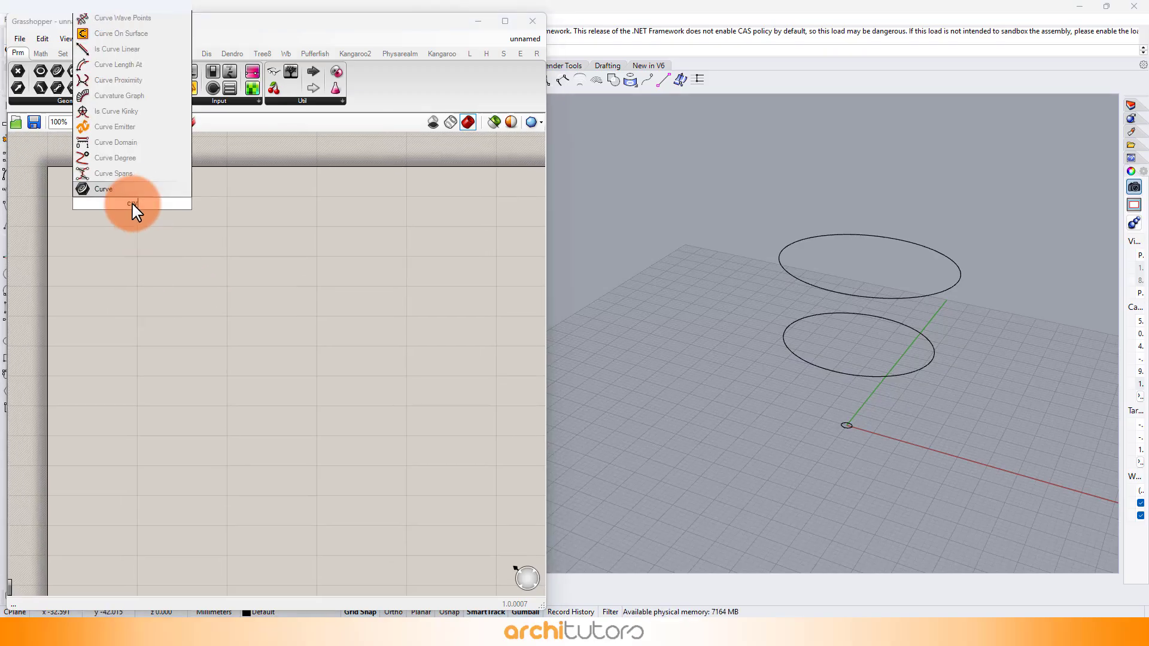
pyautogui.click(131, 191)
pyautogui.scroll(3, 102, 174)
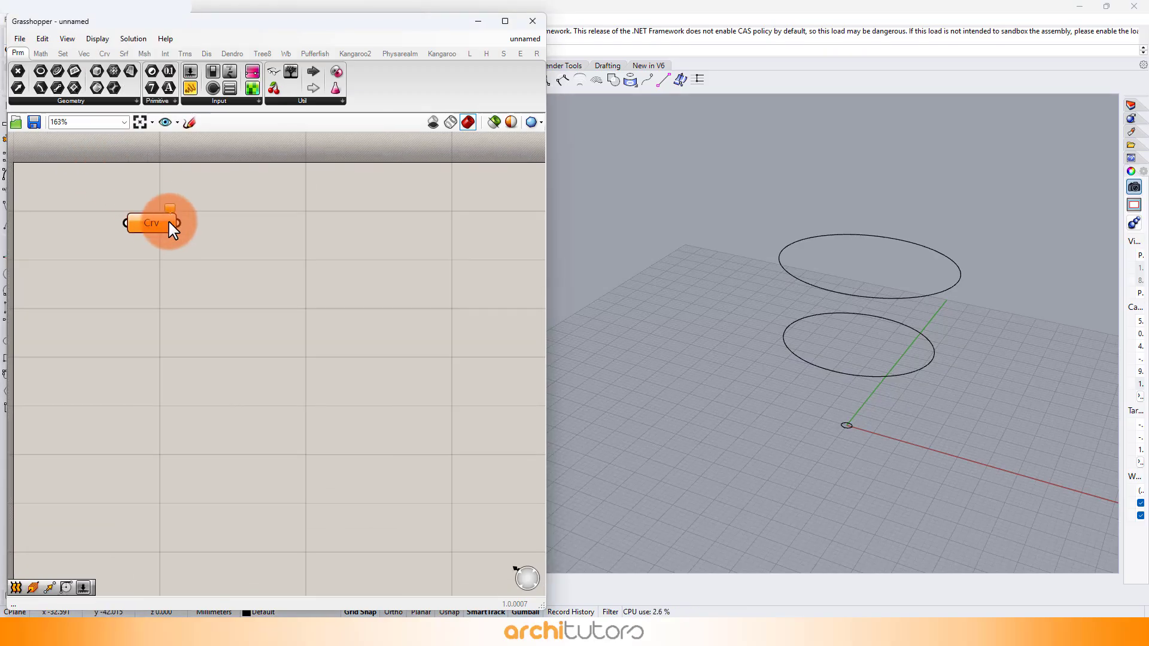
# Reference all three circles, from bottom to top, as multiple curves in the Curve parameter.
pyautogui.rightClick(156, 221)
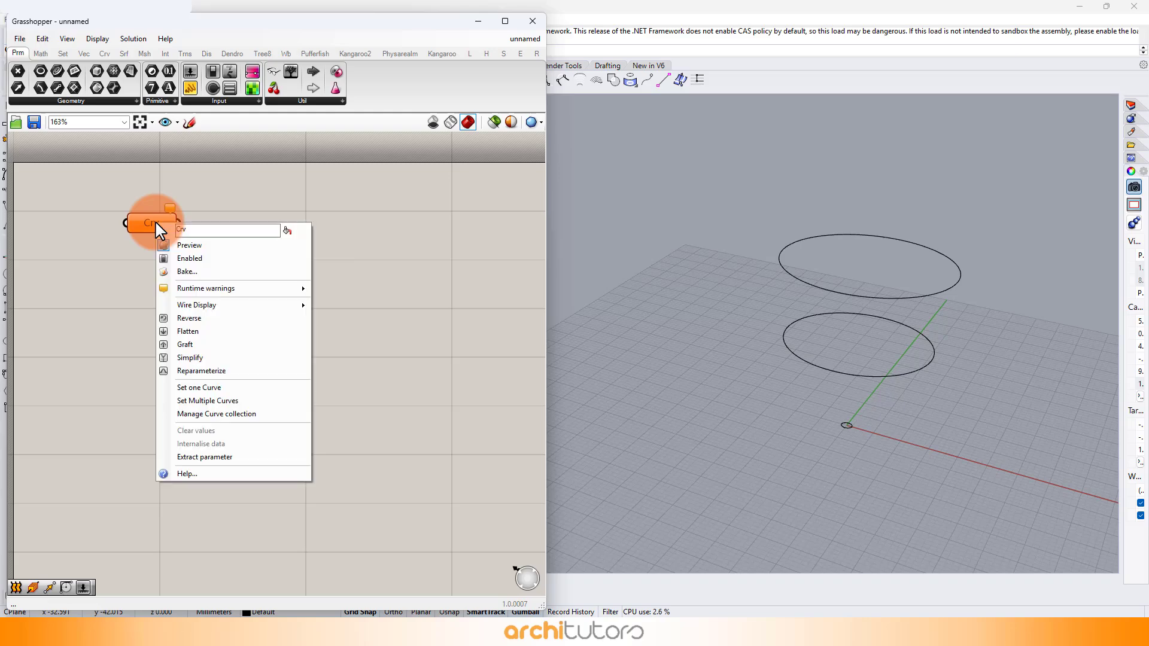
pyautogui.click(205, 401)
pyautogui.click(858, 429)
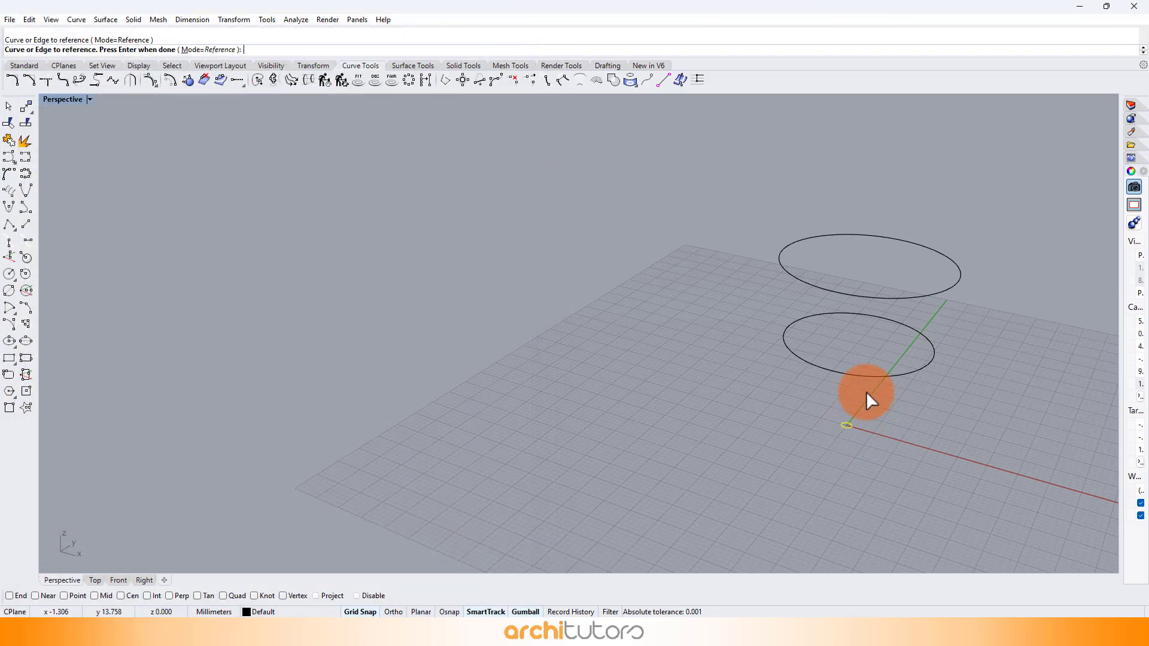
pyautogui.click(867, 376)
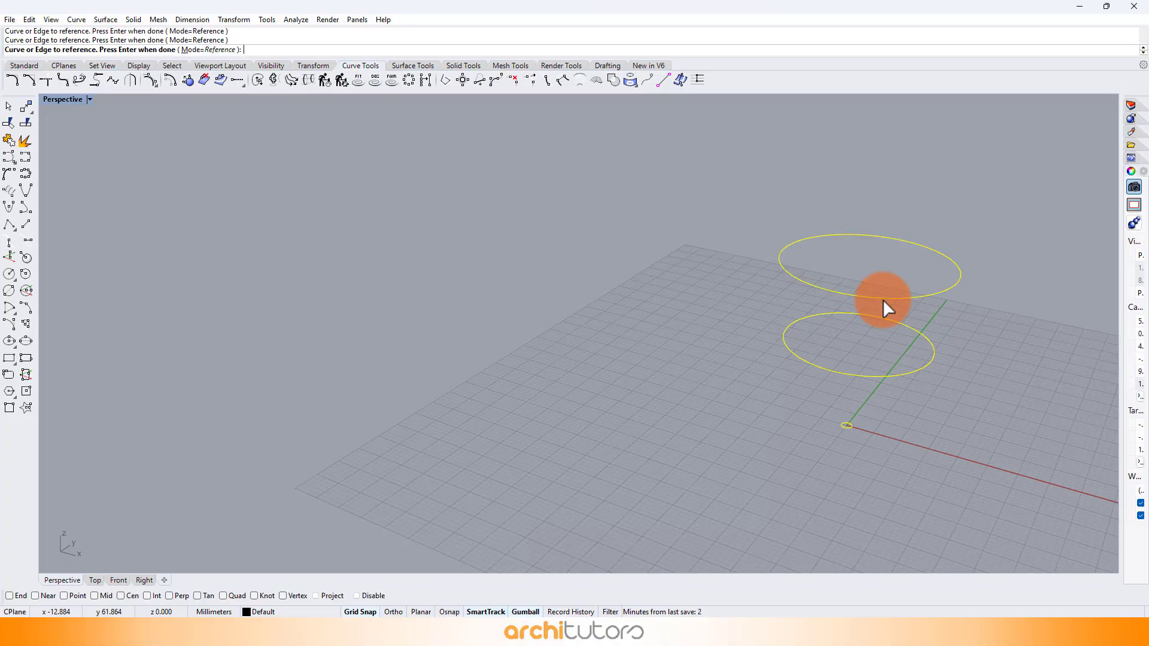
pyautogui.press('Return')
# Add a Loft component fed by the Curve parameter.
pyautogui.doubleClick(251, 236)
pyautogui.write('lo')
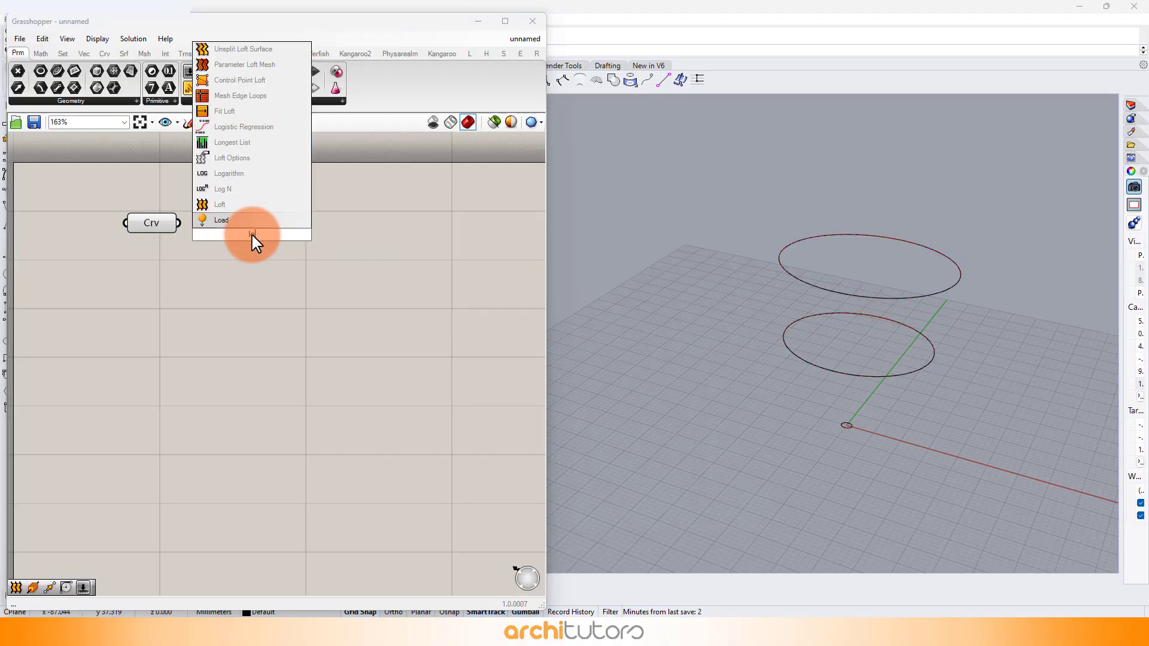
pyautogui.click(238, 205)
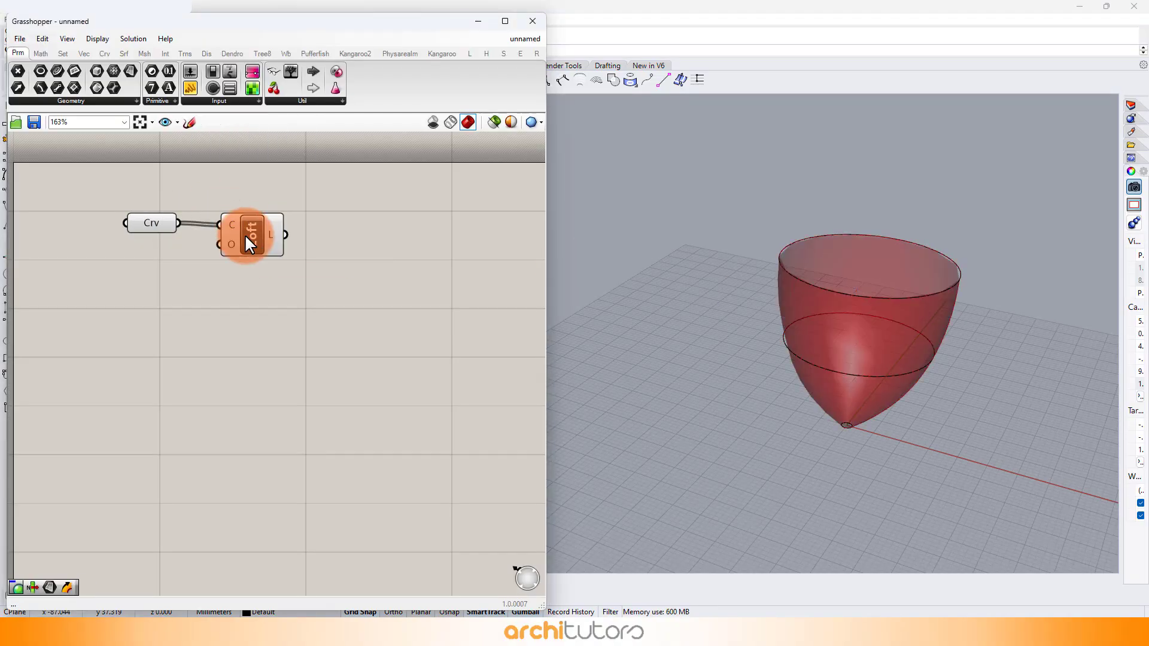
# Set the Grasshopper preview mesh to High Quality.
pyautogui.moveTo(778, 350); pyautogui.dragTo(780, 325, button='right')
pyautogui.click(541, 122)
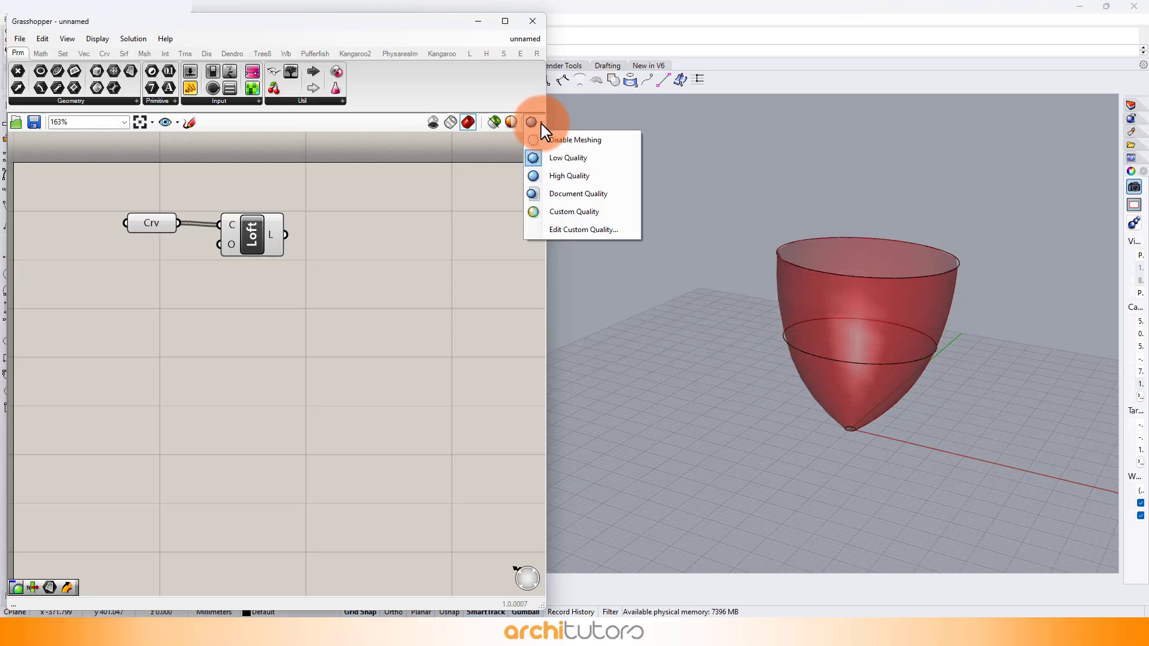
pyautogui.click(541, 175)
pyautogui.scroll(4, 929, 366)
pyautogui.moveTo(927, 343); pyautogui.dragTo(879, 333, button='right')
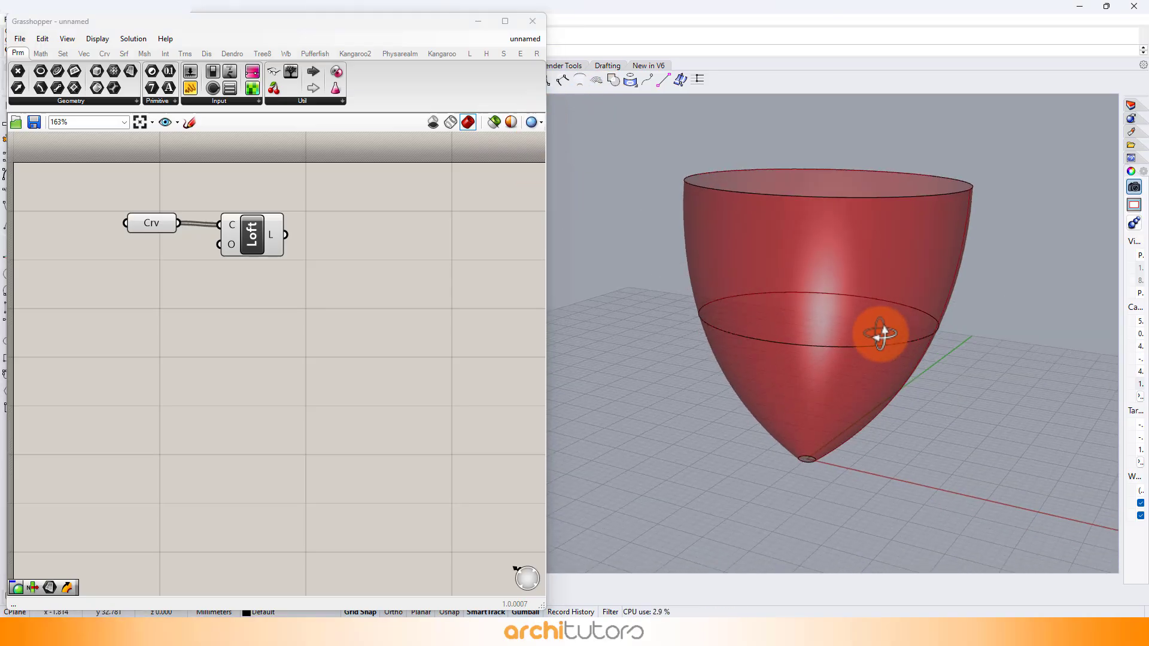
# Scale the middle and top circles down slightly together to narrow the lofted form.
pyautogui.click(883, 342)
pyautogui.scroll(-2, 883, 342)
pyautogui.keyDown('shift'); pyautogui.click(881, 231); pyautogui.keyUp('shift')
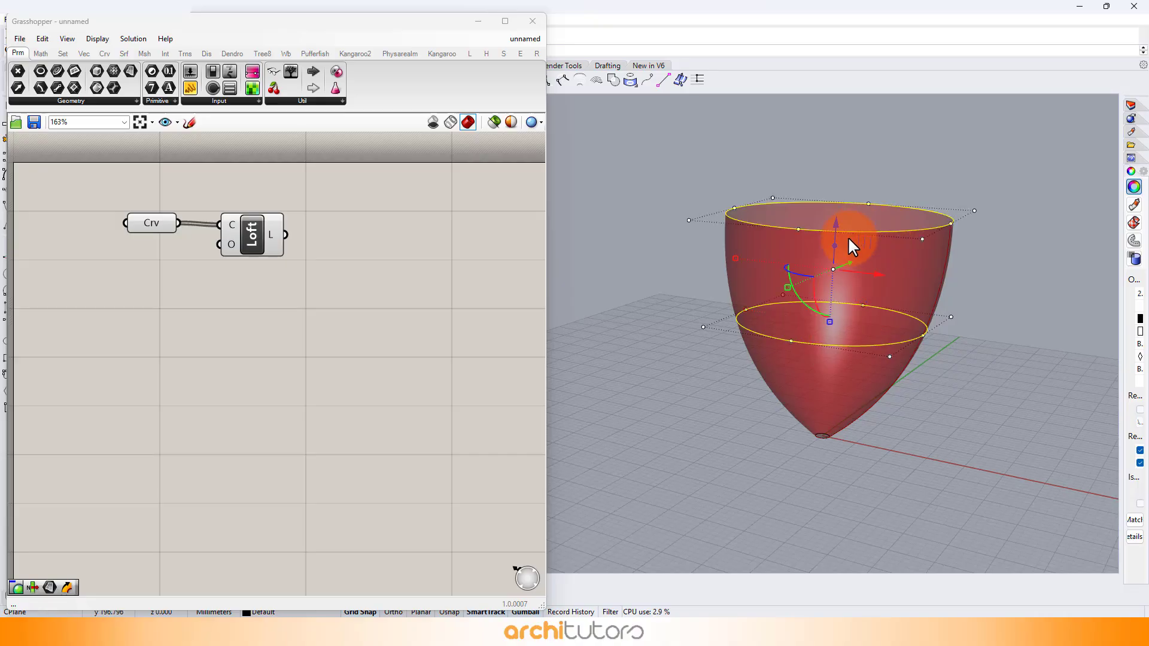
pyautogui.keyDown('shift'); pyautogui.moveTo(786, 286); pyautogui.dragTo(796, 284); pyautogui.keyUp('shift')
pyautogui.click(966, 355)
# Scale the middle circle down slightly on its own.
pyautogui.moveTo(956, 356)
pyautogui.mouseDown(button='right')
pyautogui.moveTo(953, 339)
pyautogui.moveTo(956, 358)
pyautogui.mouseUp(button='right')
pyautogui.click(889, 331)
pyautogui.keyDown('shift'); pyautogui.moveTo(797, 325); pyautogui.dragTo(806, 322); pyautogui.keyUp('shift')
pyautogui.click(965, 293)
# Raise the top circle slightly to make the lofted form taller.
pyautogui.moveTo(964, 293); pyautogui.dragTo(946, 253, button='right')
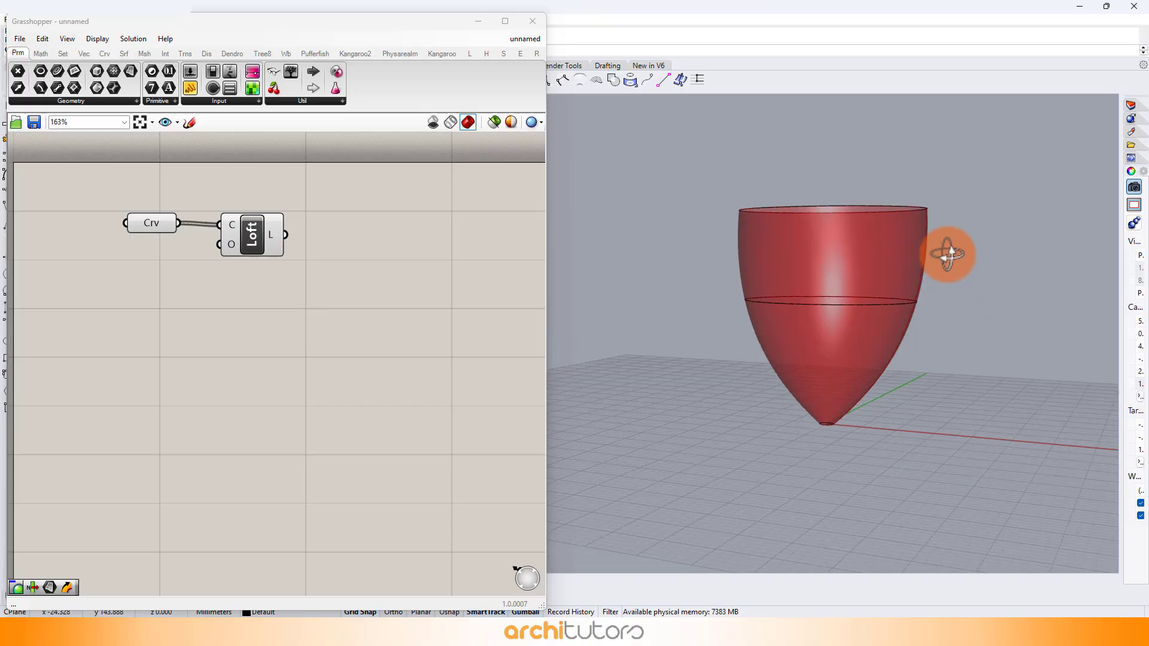
pyautogui.click(888, 206)
pyautogui.moveTo(831, 151); pyautogui.dragTo(831, 144)
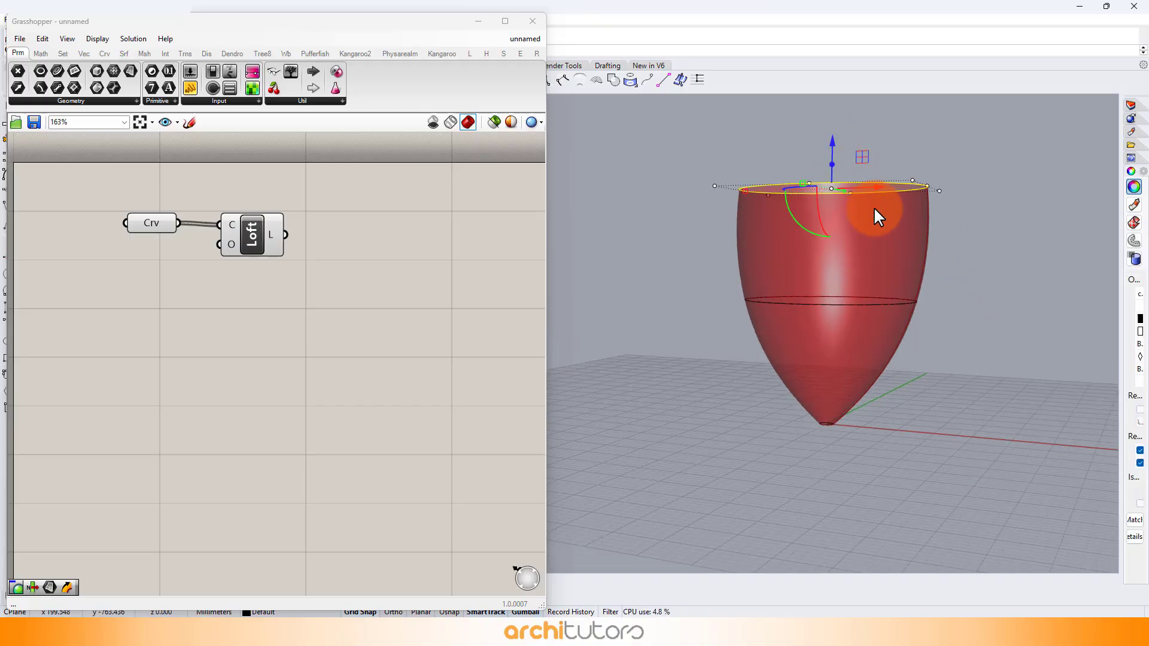
# Raise the middle circle slightly and enlarge it a little.
pyautogui.moveTo(928, 260); pyautogui.dragTo(913, 297, button='right')
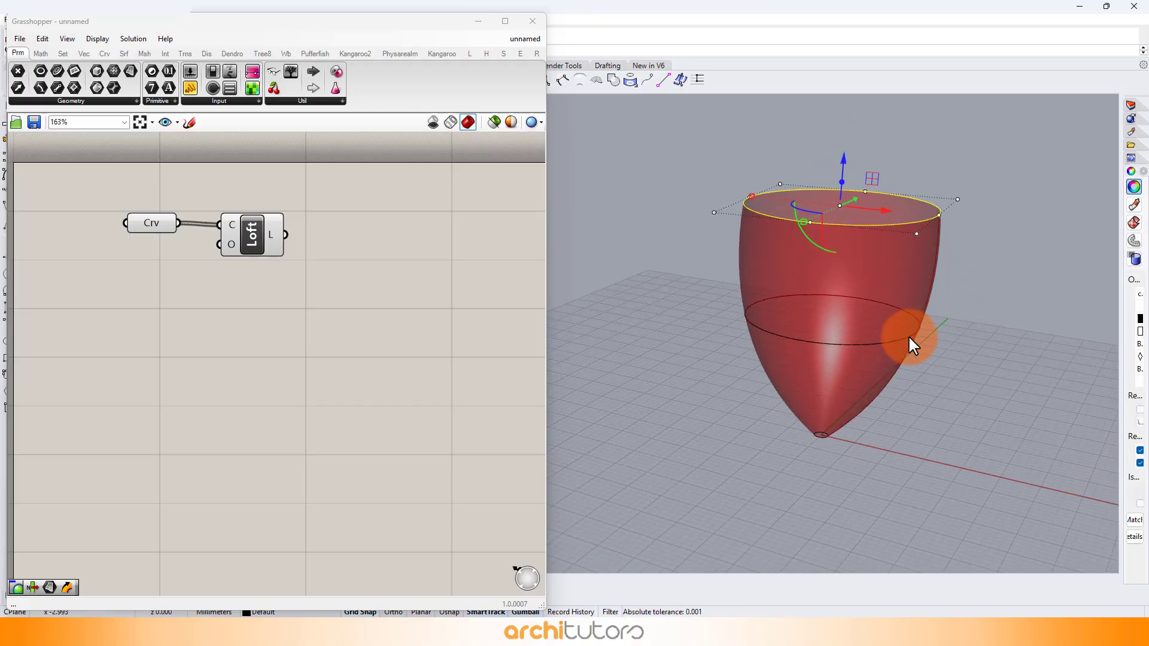
pyautogui.click(908, 337)
pyautogui.moveTo(832, 272); pyautogui.dragTo(834, 259)
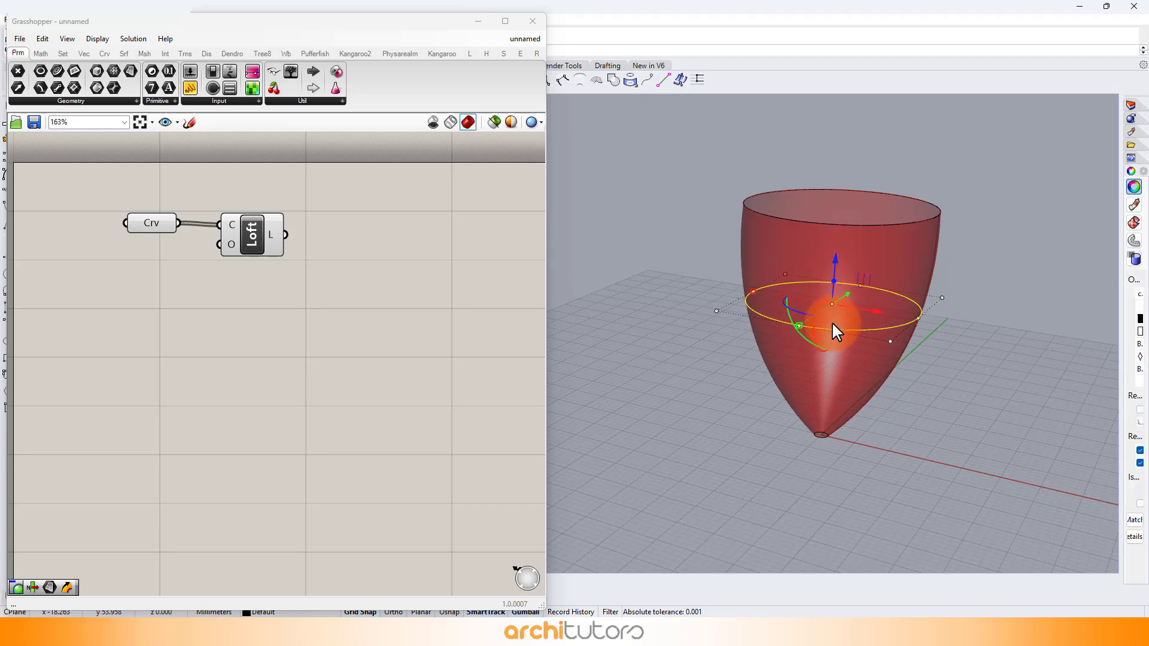
pyautogui.moveTo(798, 324); pyautogui.dragTo(794, 325)
pyautogui.click(971, 344)
# Add a Surface parameter and connect the Loft output to it.
pyautogui.moveTo(971, 344); pyautogui.dragTo(965, 294, button='right')
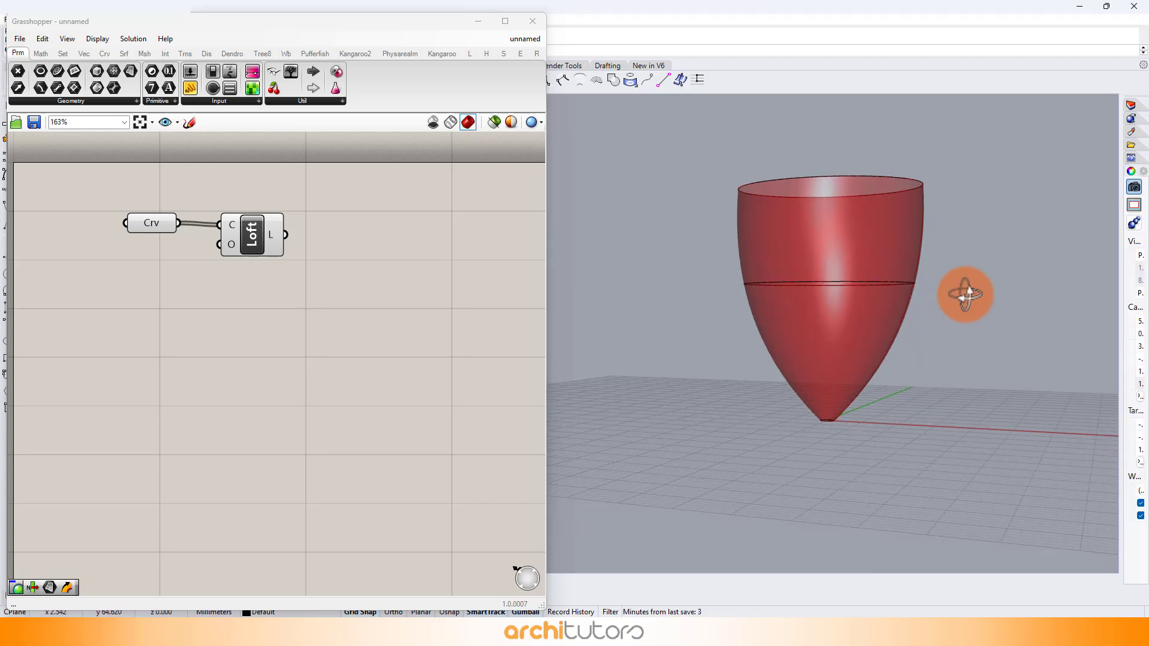
pyautogui.scroll(4, 846, 362)
pyautogui.moveTo(847, 362); pyautogui.dragTo(806, 318, button='right')
pyautogui.scroll(-2, 843, 362)
pyautogui.scroll(-2, 842, 324)
pyautogui.moveTo(329, 259); pyautogui.dragTo(253, 256, button='right')
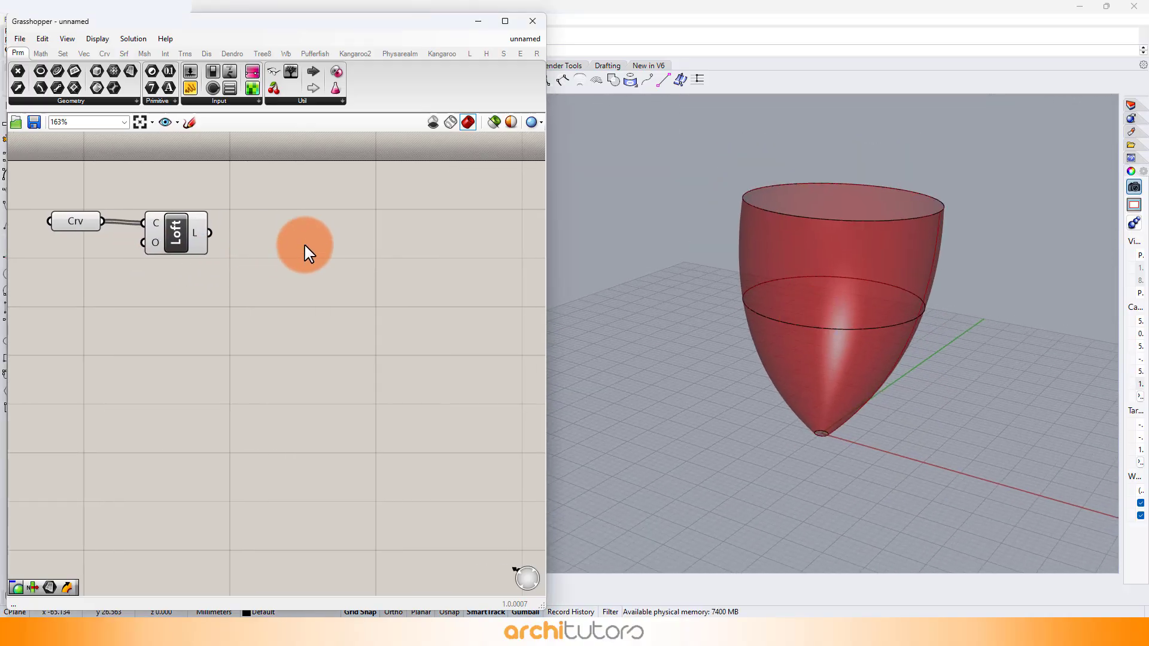
pyautogui.doubleClick(304, 244)
pyautogui.write('srf')
pyautogui.click(276, 214)
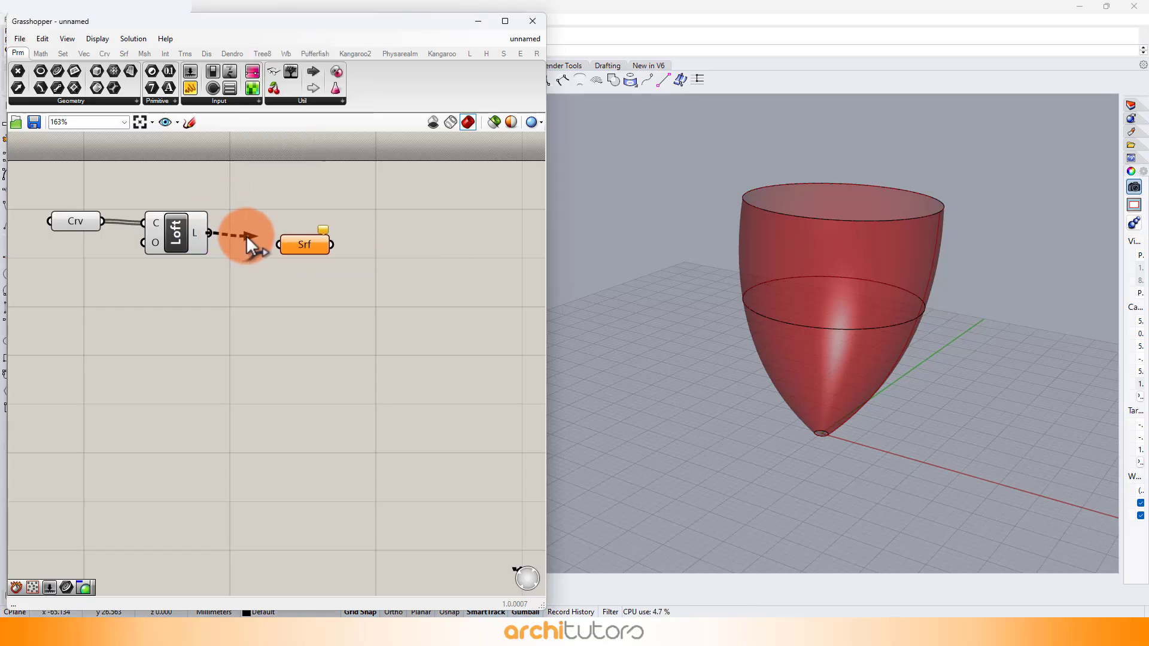
pyautogui.moveTo(246, 235); pyautogui.dragTo(282, 243)
# Turn off the preview of the Curve and Loft components and nudge the Surface parameter closer to them.
pyautogui.moveTo(227, 177); pyautogui.dragTo(84, 319)
pyautogui.middleClick(151, 312)
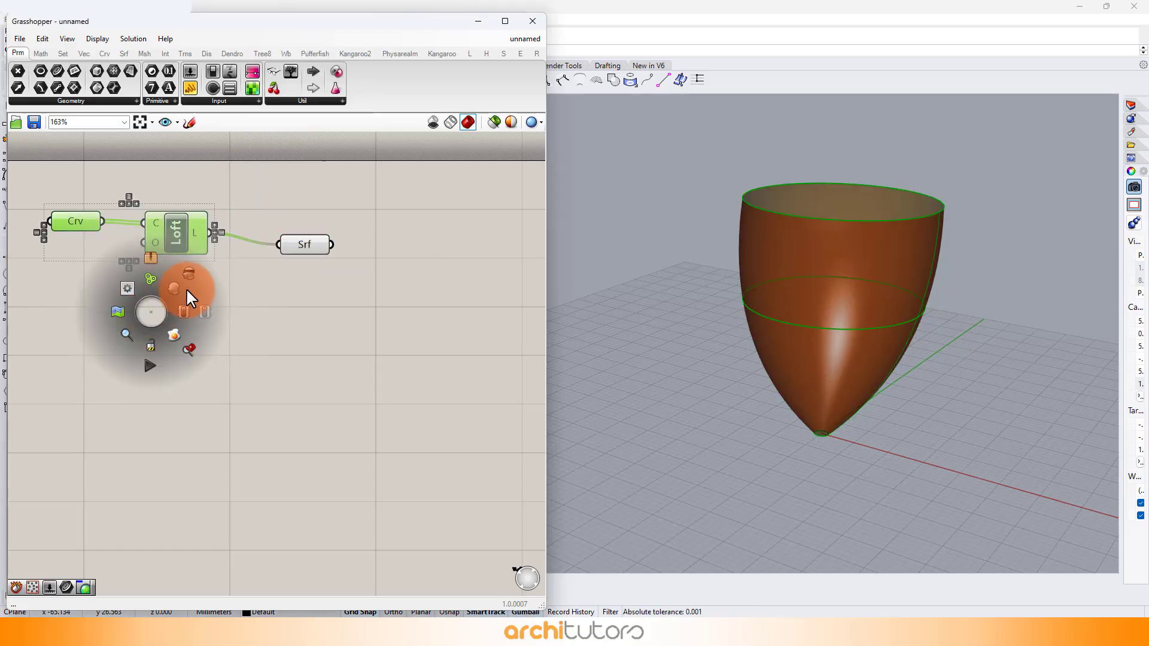
pyautogui.click(189, 275)
pyautogui.click(221, 317)
pyautogui.moveTo(292, 252); pyautogui.dragTo(287, 252)
pyautogui.click(309, 282)
# Add a Bounding Box component and connect the Surface parameter to its content input.
pyautogui.doubleClick(377, 274)
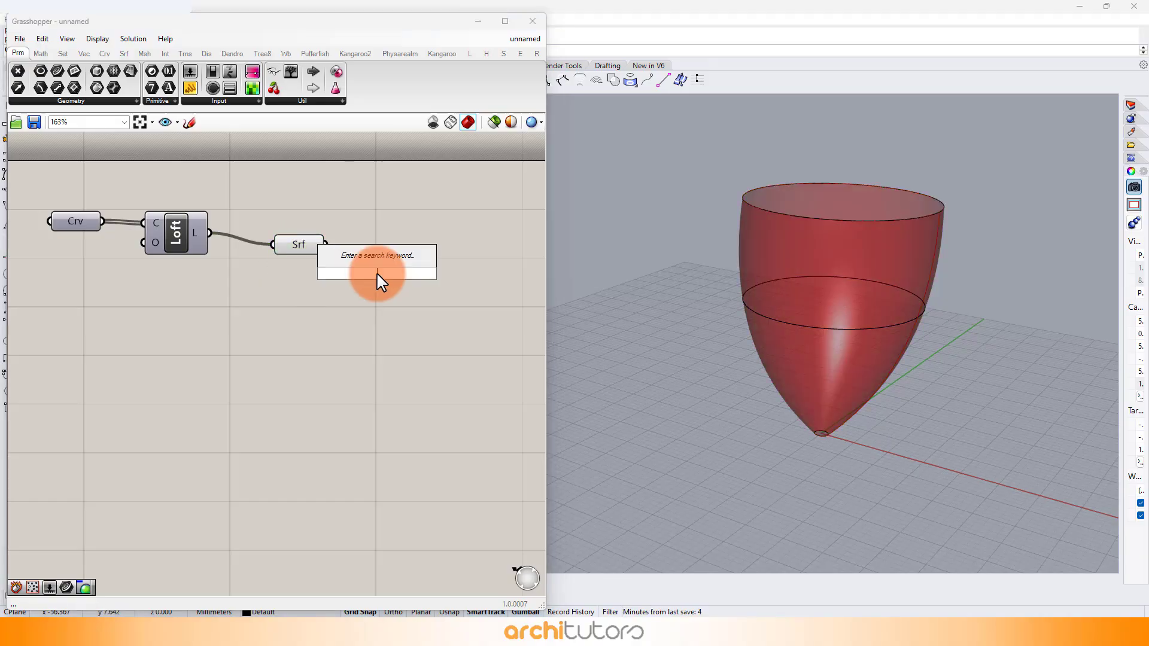
pyautogui.write('bou')
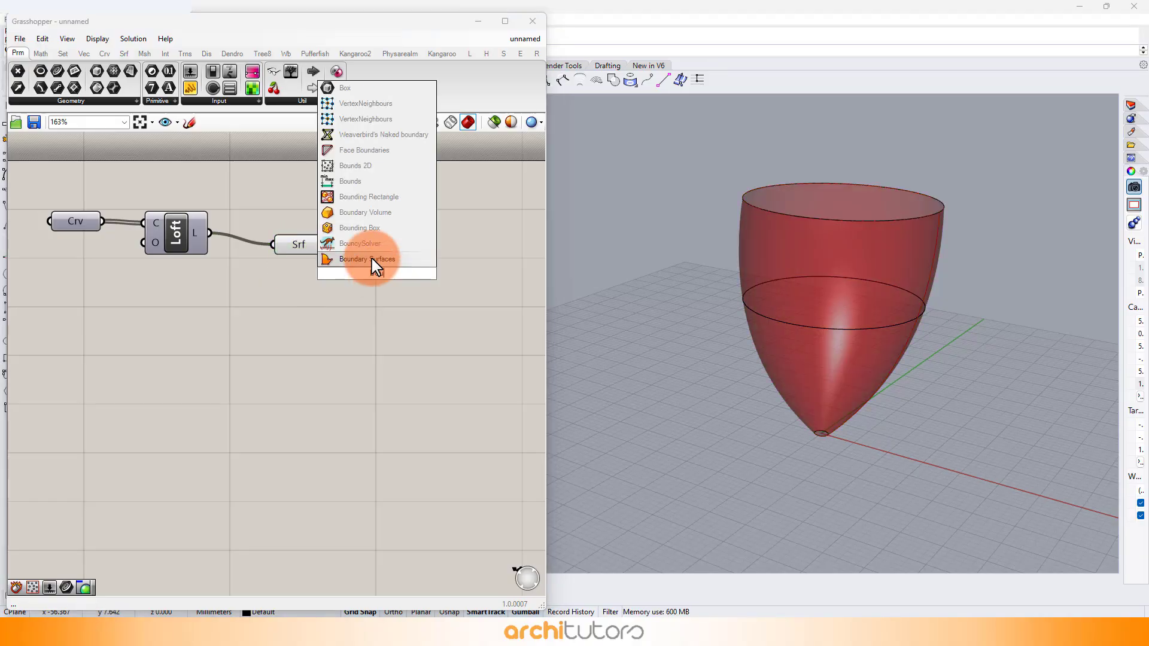
pyautogui.click(365, 229)
pyautogui.moveTo(326, 245); pyautogui.dragTo(417, 264)
pyautogui.click(442, 218)
# Add an Area component fed by the Bounding Box's box output and line it up with the Bounding Box.
pyautogui.moveTo(430, 217); pyautogui.dragTo(238, 214, button='right')
pyautogui.doubleClick(336, 269)
pyautogui.write('area')
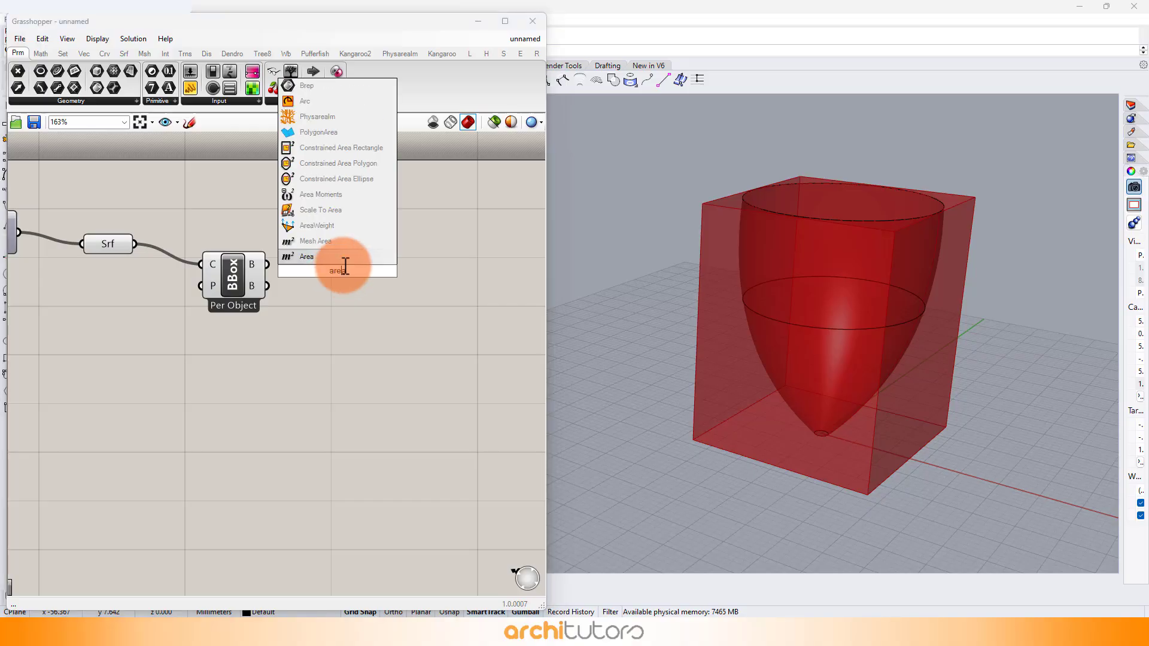
pyautogui.press('Return')
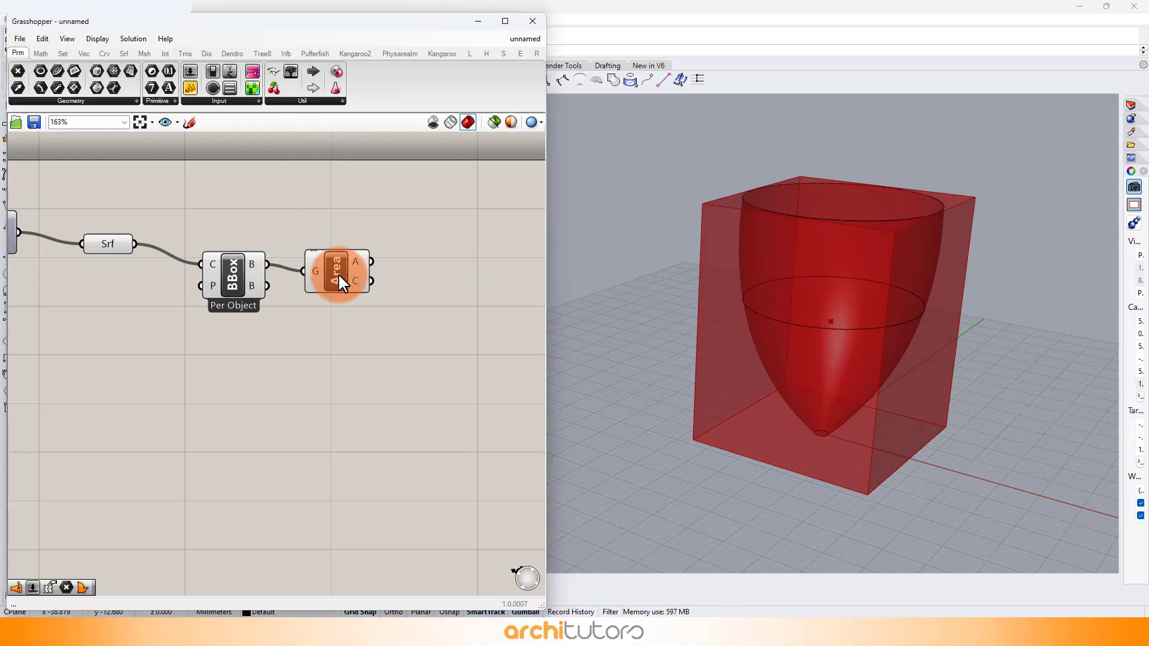
pyautogui.moveTo(341, 272); pyautogui.dragTo(349, 264)
# Add a Scale NU component and connect the Area centroid to its centre input.
pyautogui.click(471, 264)
pyautogui.doubleClick(456, 265)
pyautogui.write('sacle')
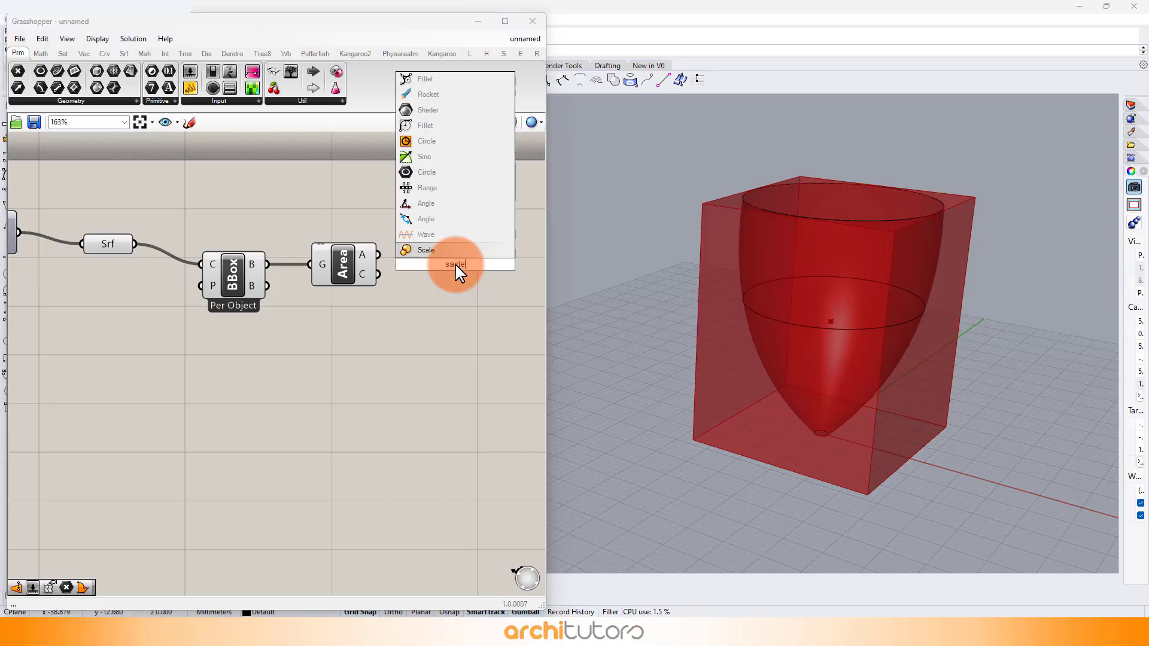
pyautogui.write('scale')
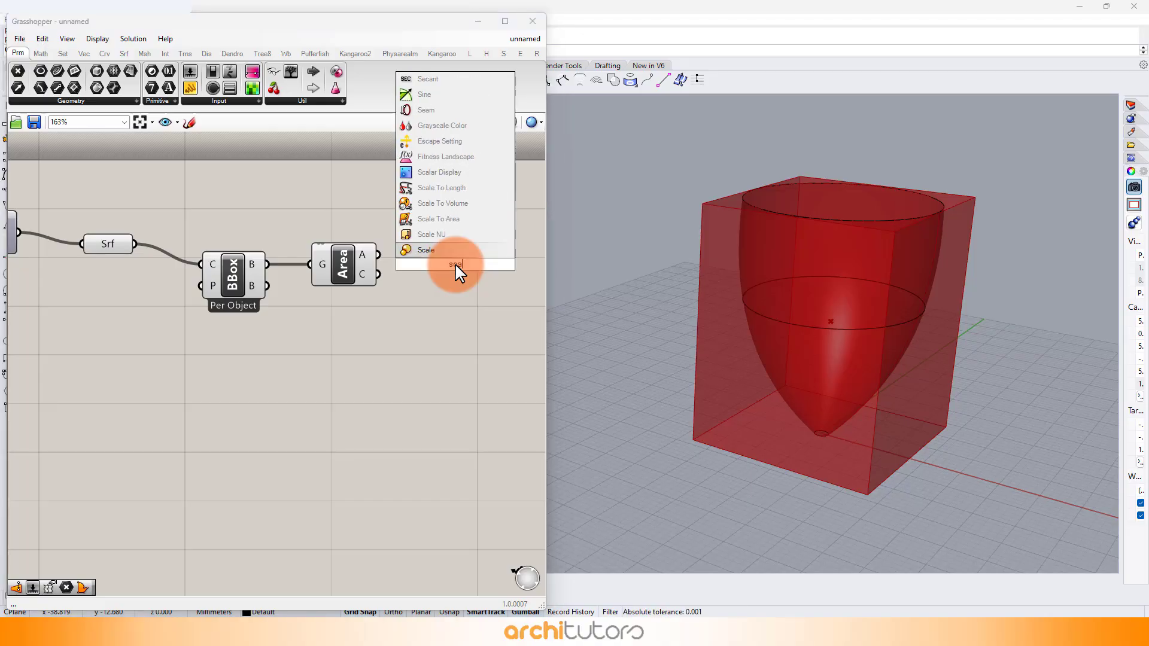
pyautogui.click(441, 235)
pyautogui.moveTo(383, 268); pyautogui.dragTo(512, 274)
# Add a Number Slider set to 0 and connect it to the X and Y scale factors of Scale NU.
pyautogui.doubleClick(397, 309)
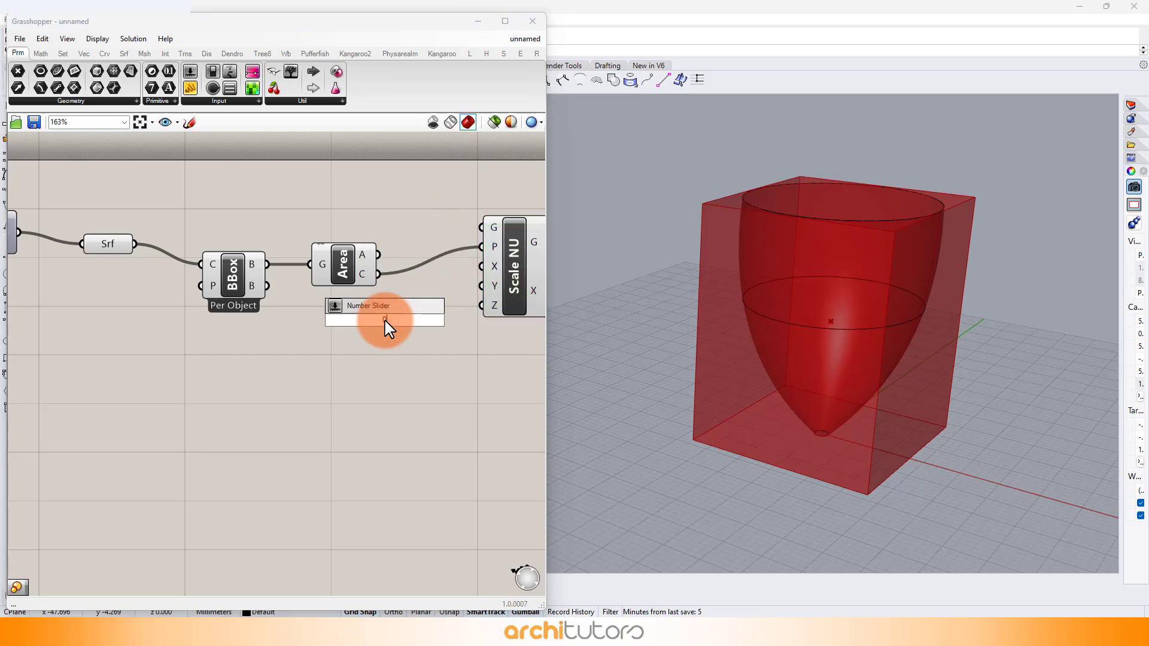
pyautogui.press('Return')
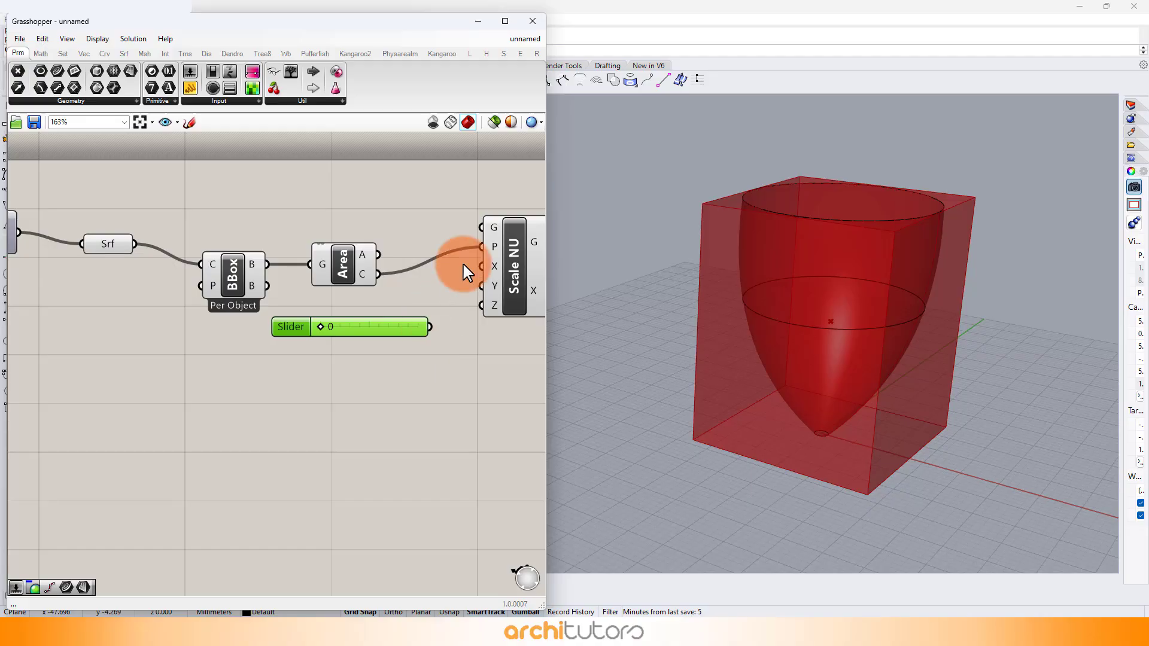
pyautogui.click(467, 274)
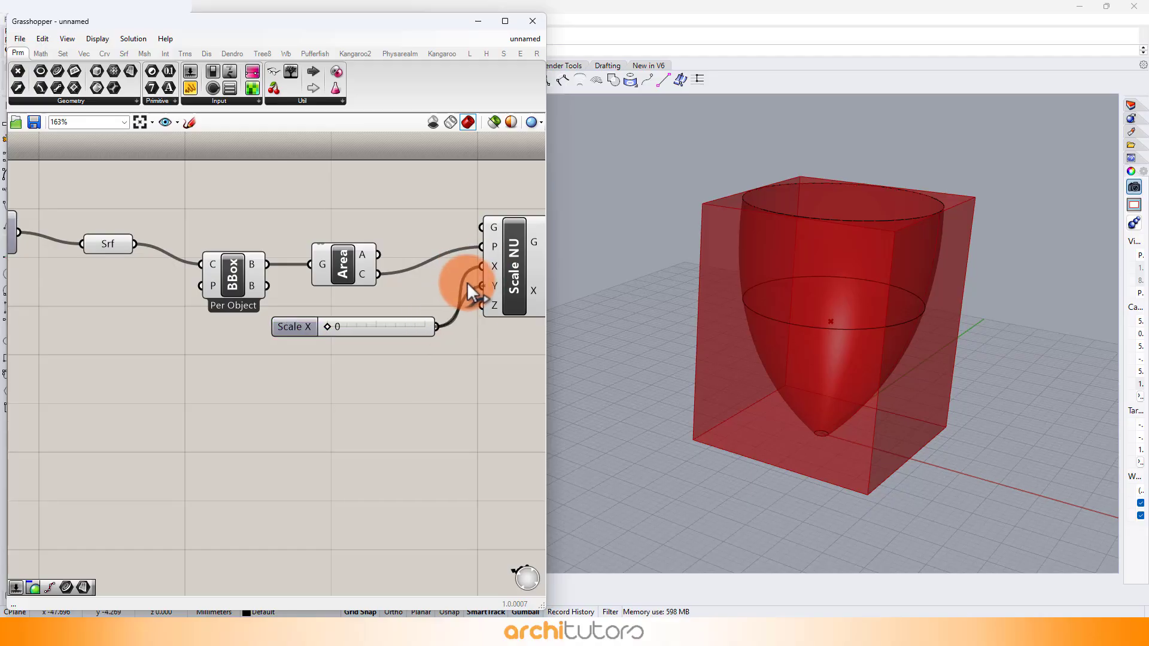
pyautogui.moveTo(510, 288); pyautogui.dragTo(523, 294)
pyautogui.click(423, 355)
# Move the Bounding Box component level with the Surface parameter.
pyautogui.scroll(-2, 383, 338)
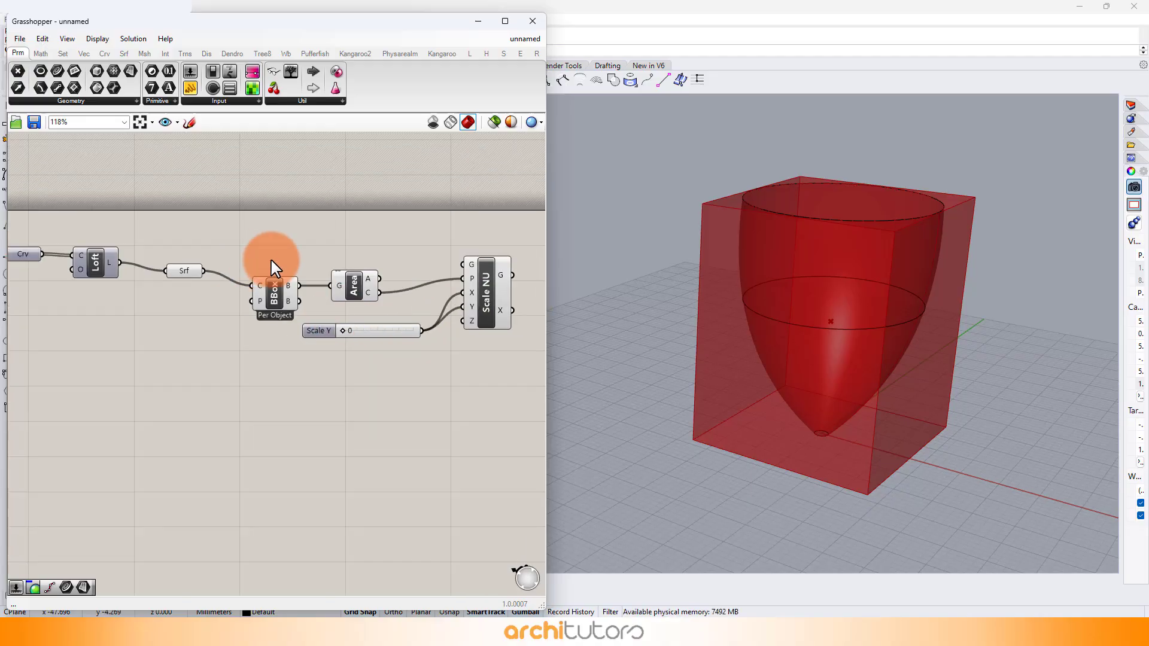
pyautogui.moveTo(272, 259); pyautogui.dragTo(305, 267, button='right')
pyautogui.scroll(2, 307, 298)
pyautogui.moveTo(307, 300); pyautogui.dragTo(286, 278)
pyautogui.click(278, 341)
# Add a Net On Surface component below the Bounding Box and connect the Surface parameter to its surface input.
pyautogui.moveTo(278, 342); pyautogui.dragTo(301, 347, button='right')
pyautogui.scroll(-1, 301, 348)
pyautogui.doubleClick(303, 423)
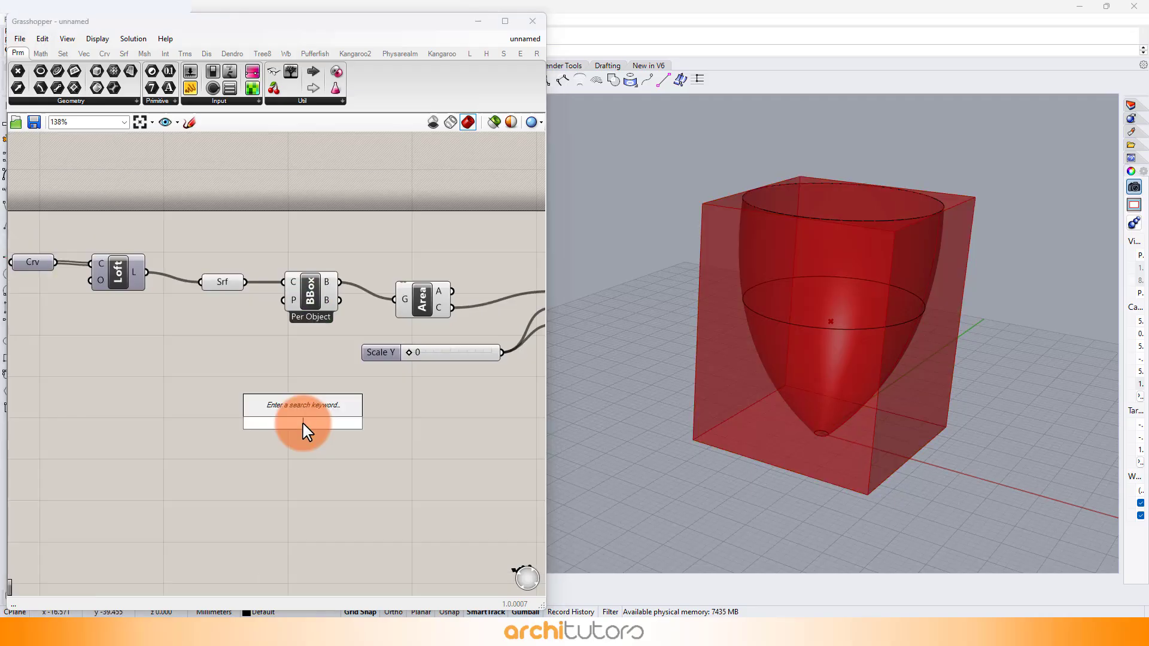
pyautogui.write('net')
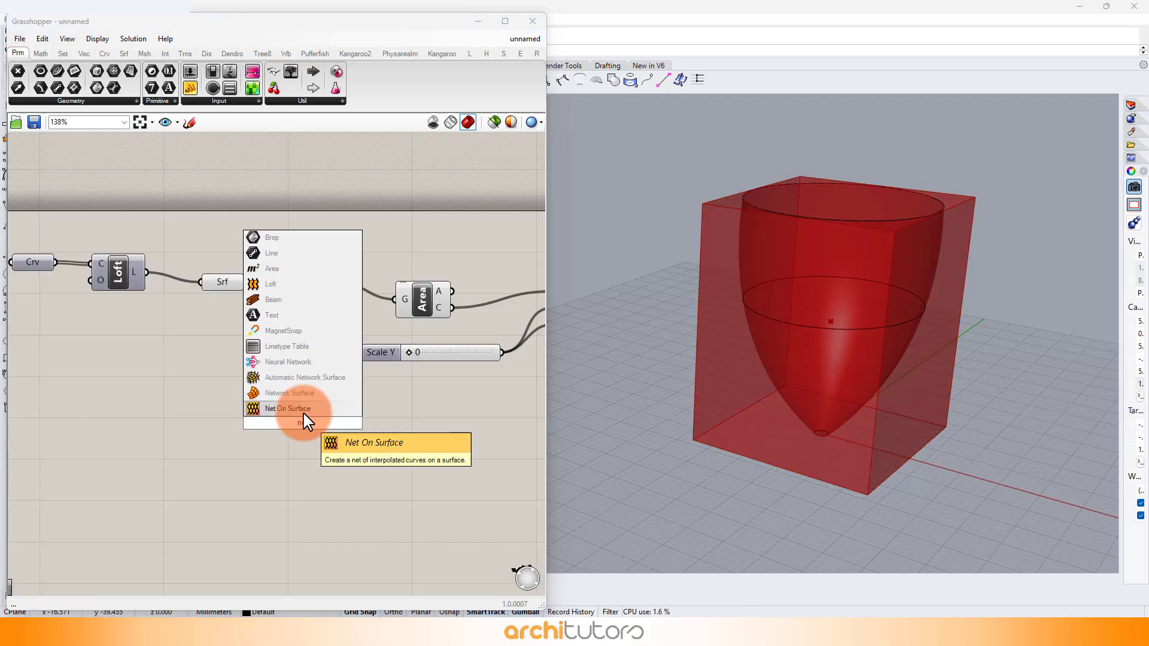
pyautogui.click(302, 410)
pyautogui.scroll(2, 272, 375)
pyautogui.moveTo(238, 283); pyautogui.dragTo(306, 440)
pyautogui.click(202, 447)
# Turn off the preview of the Bounding Box, Area and Scale NU components.
pyautogui.scroll(-1, 192, 358)
pyautogui.scroll(-6, 204, 358)
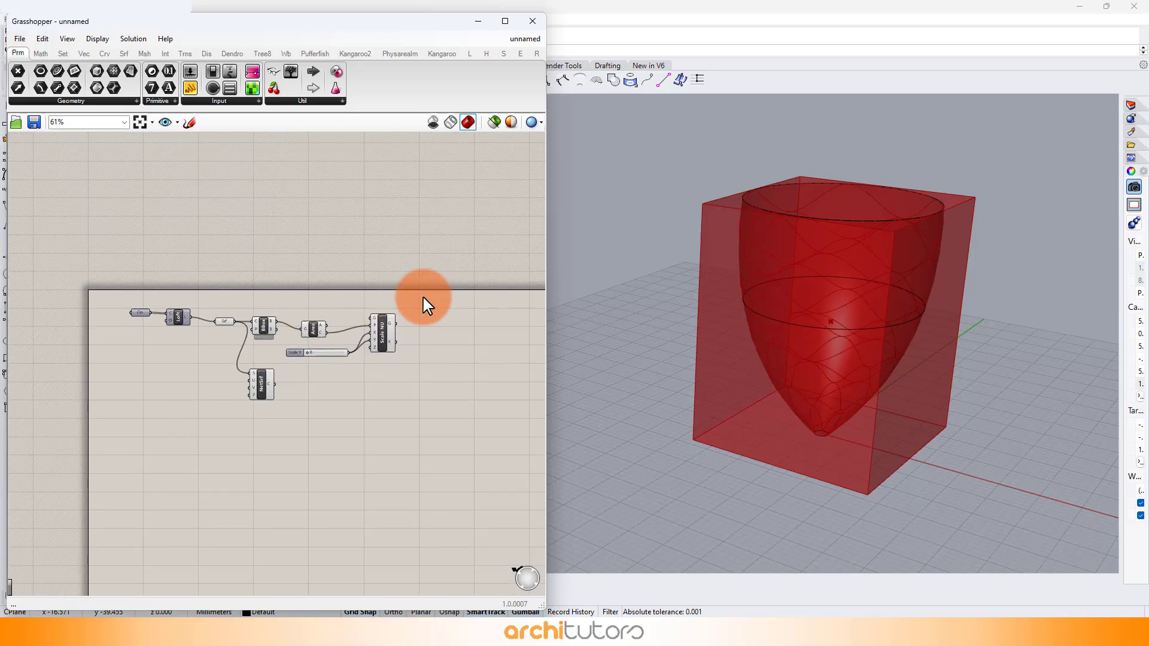
pyautogui.moveTo(444, 287); pyautogui.dragTo(263, 356)
pyautogui.middleClick(290, 351)
pyautogui.click(328, 316)
pyautogui.click(328, 465)
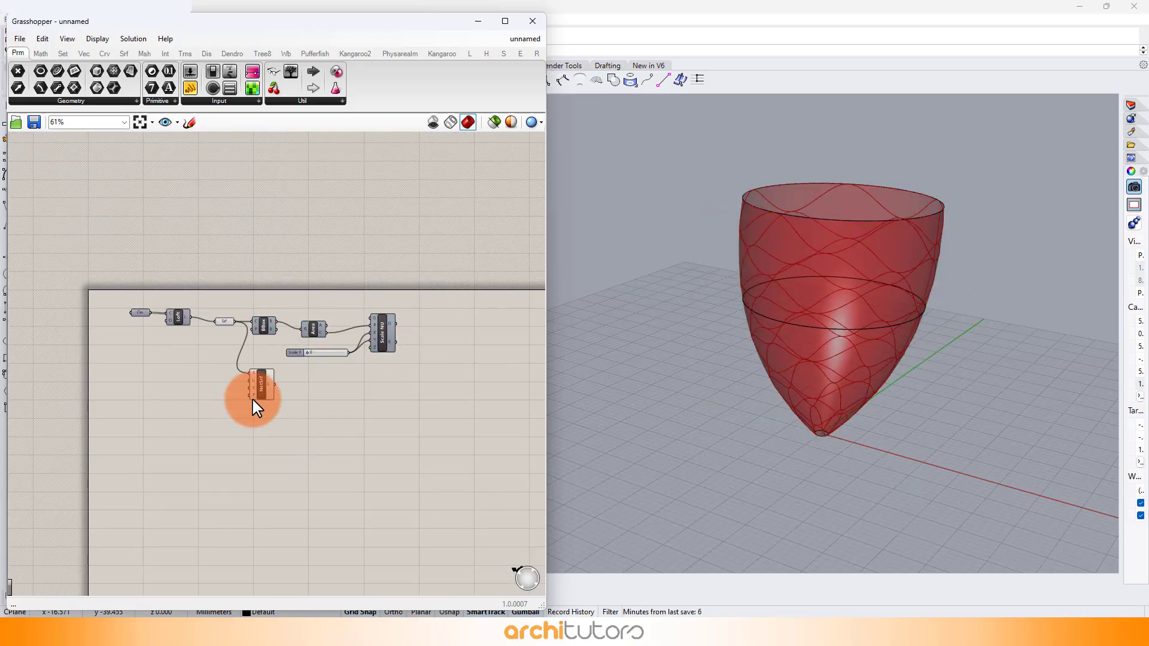
# Add a Number Slider set to 20 beside Net On Surface and place a duplicate below it.
pyautogui.scroll(6, 252, 395)
pyautogui.doubleClick(127, 392)
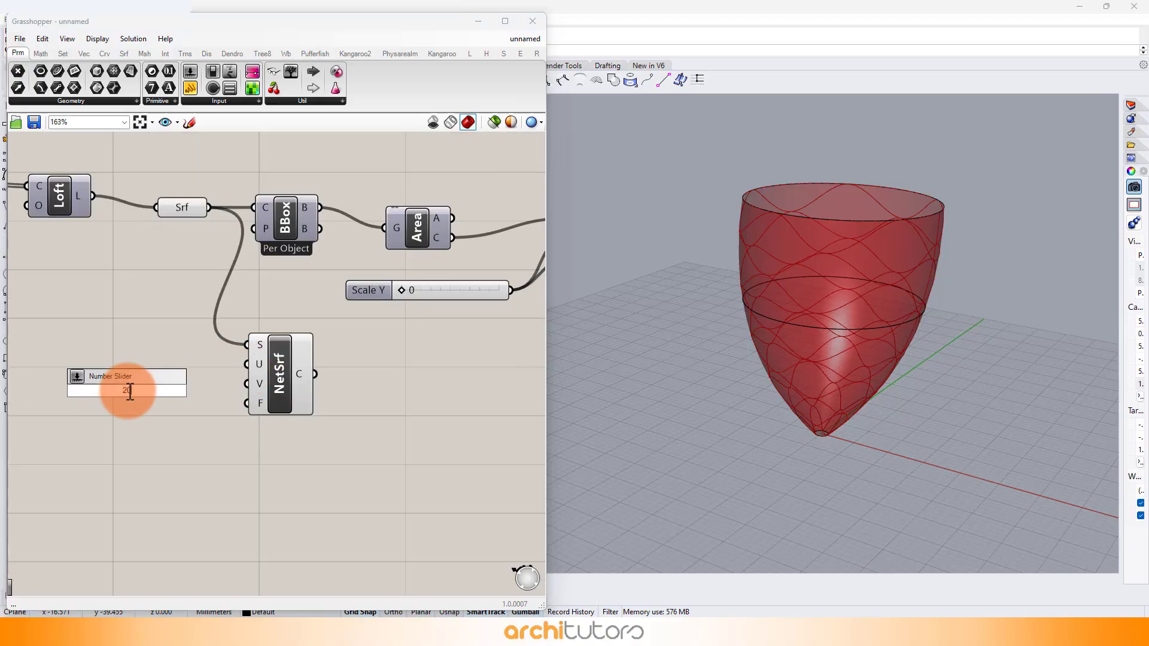
pyautogui.write('20')
pyautogui.press('Return')
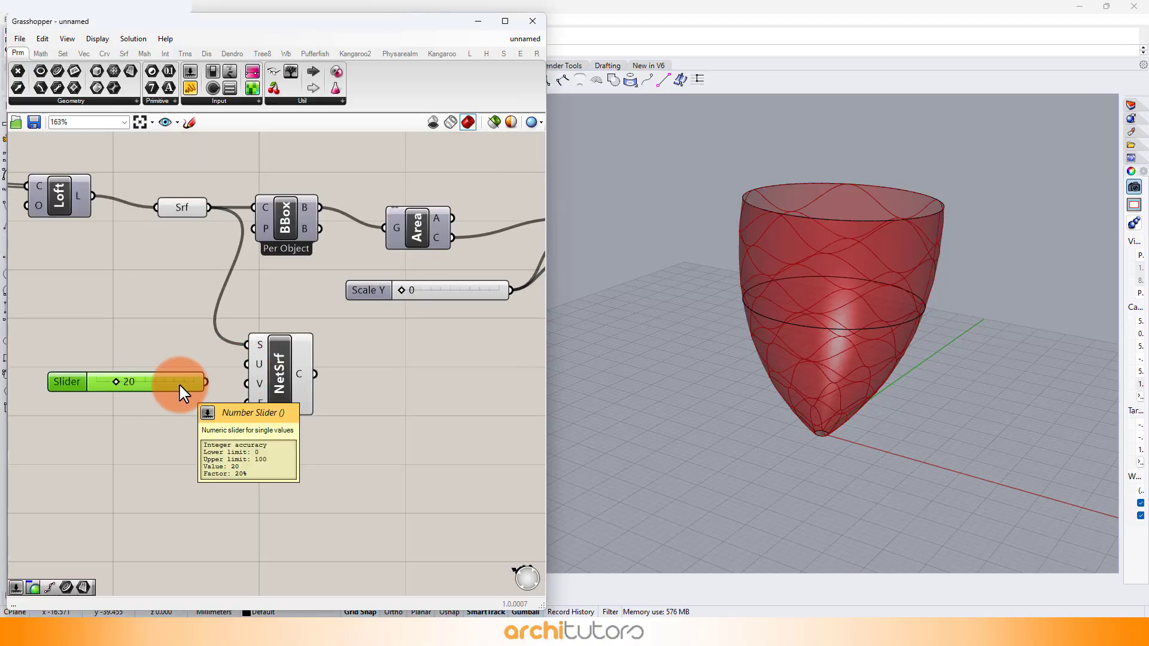
pyautogui.hotkey('ctrl', 'c')
pyautogui.hotkey('ctrl', 'v')
pyautogui.moveTo(159, 392); pyautogui.dragTo(155, 411)
# Connect the two sliders to the U and V counts of Net On Surface and move the component slightly away from them.
pyautogui.moveTo(207, 381); pyautogui.dragTo(246, 365)
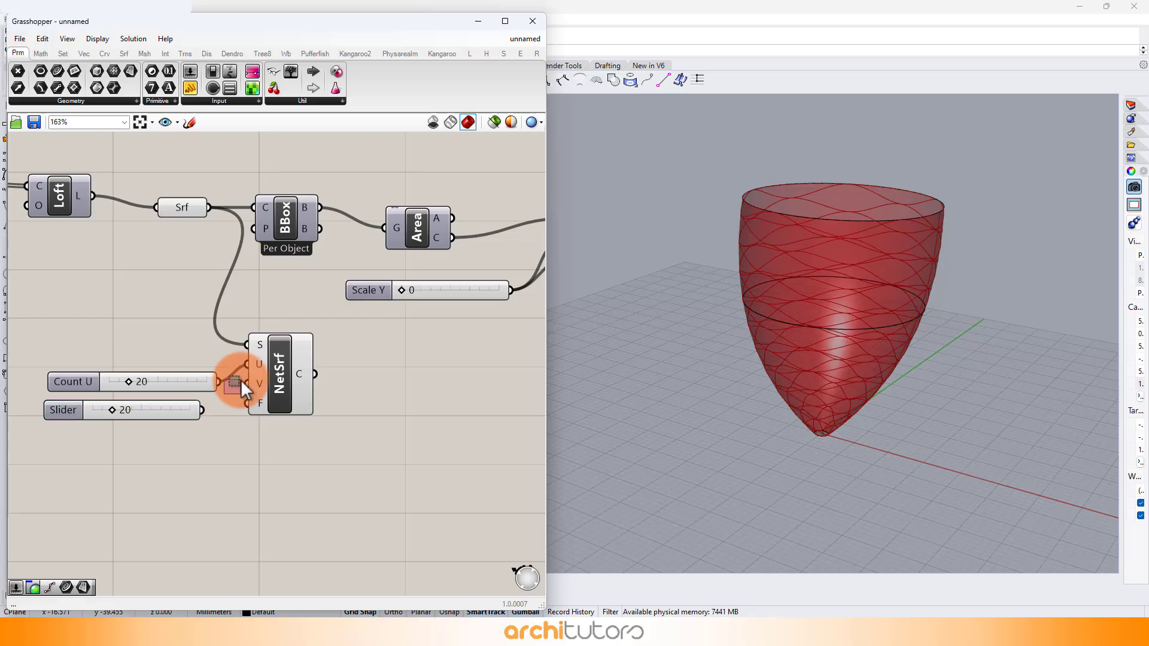
pyautogui.moveTo(198, 410); pyautogui.dragTo(308, 389)
pyautogui.click(280, 302)
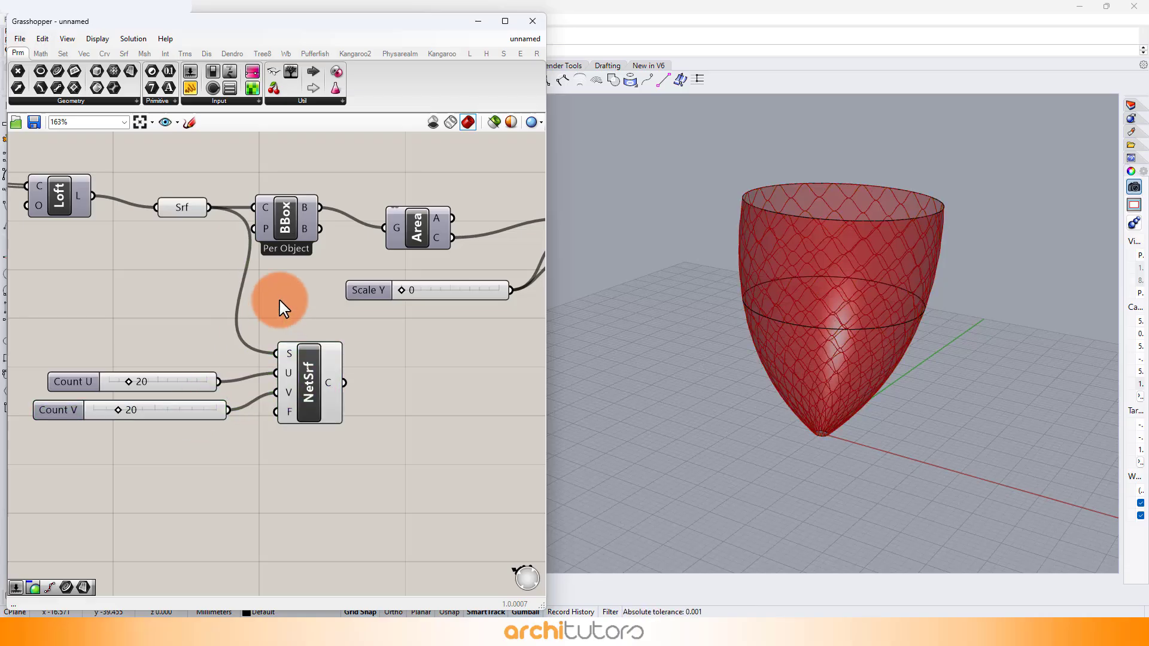
# Add a Bifocals component to label the components on the canvas with their full names.
pyautogui.moveTo(285, 216); pyautogui.dragTo(339, 551, button='right')
pyautogui.doubleClick(218, 264)
pyautogui.write('bif')
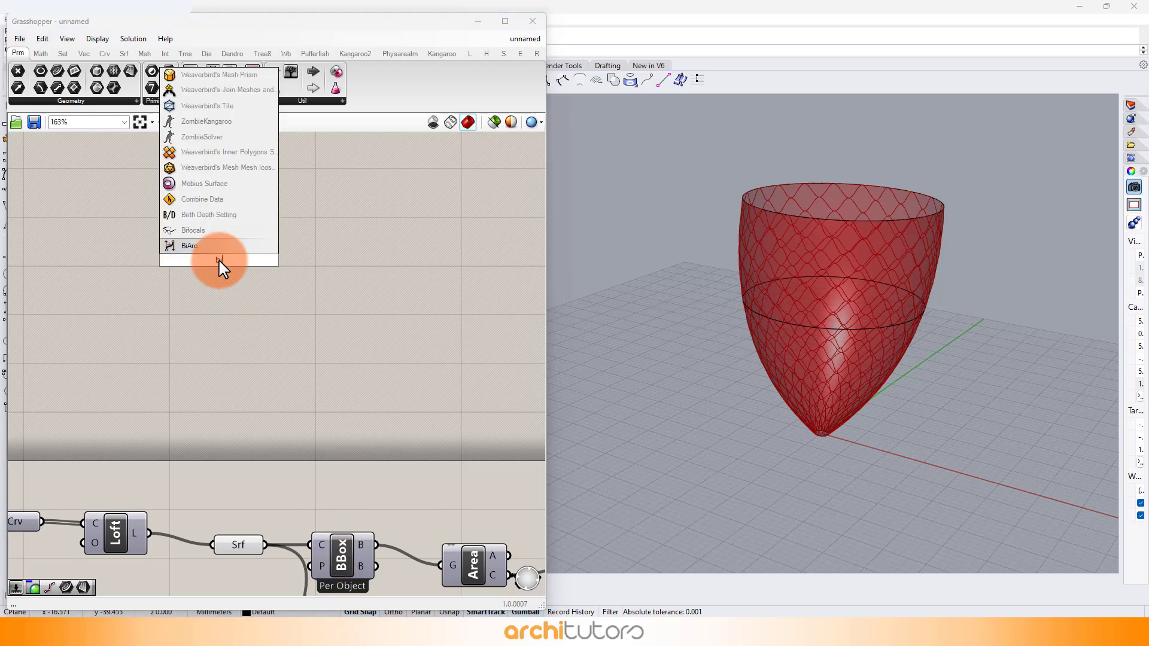
pyautogui.click(208, 248)
pyautogui.moveTo(271, 452); pyautogui.dragTo(245, 397, button='right')
pyautogui.scroll(1, 204, 438)
# Set the Count V slider of Net On Surface to 4 and view the net from a lower angle.
pyautogui.scroll(3, 203, 443)
pyautogui.moveTo(121, 444); pyautogui.dragTo(92, 446)
pyautogui.moveTo(757, 371); pyautogui.dragTo(772, 322, button='right')
pyautogui.scroll(4, 857, 256)
pyautogui.scroll(-2, 837, 283)
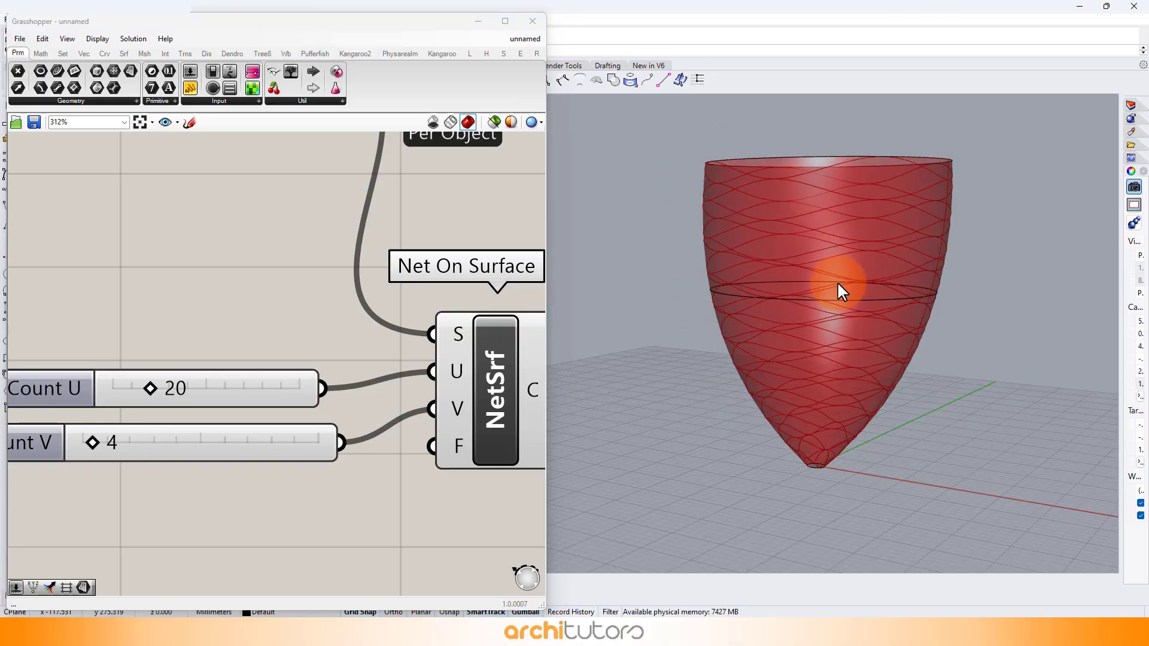
# Add a Boolean Toggle, connect it to the F input of Net On Surface, and set it to True.
pyautogui.doubleClick(192, 533)
pyautogui.write('to')
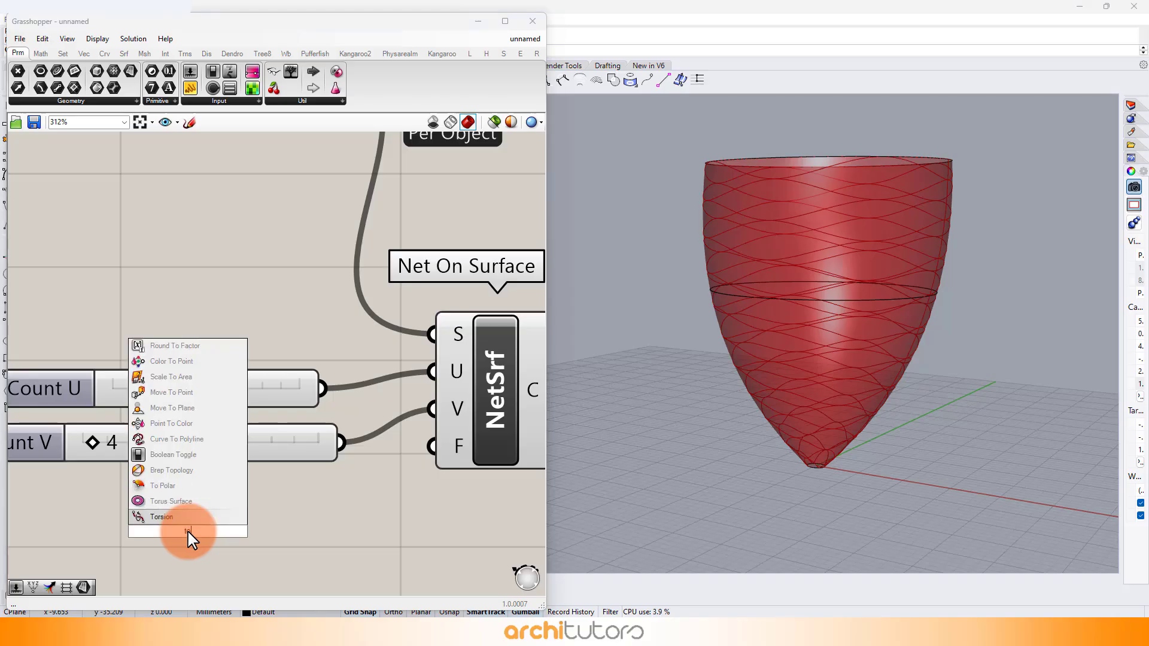
pyautogui.write('ggl')
pyautogui.click(193, 518)
pyautogui.moveTo(289, 530); pyautogui.dragTo(430, 447)
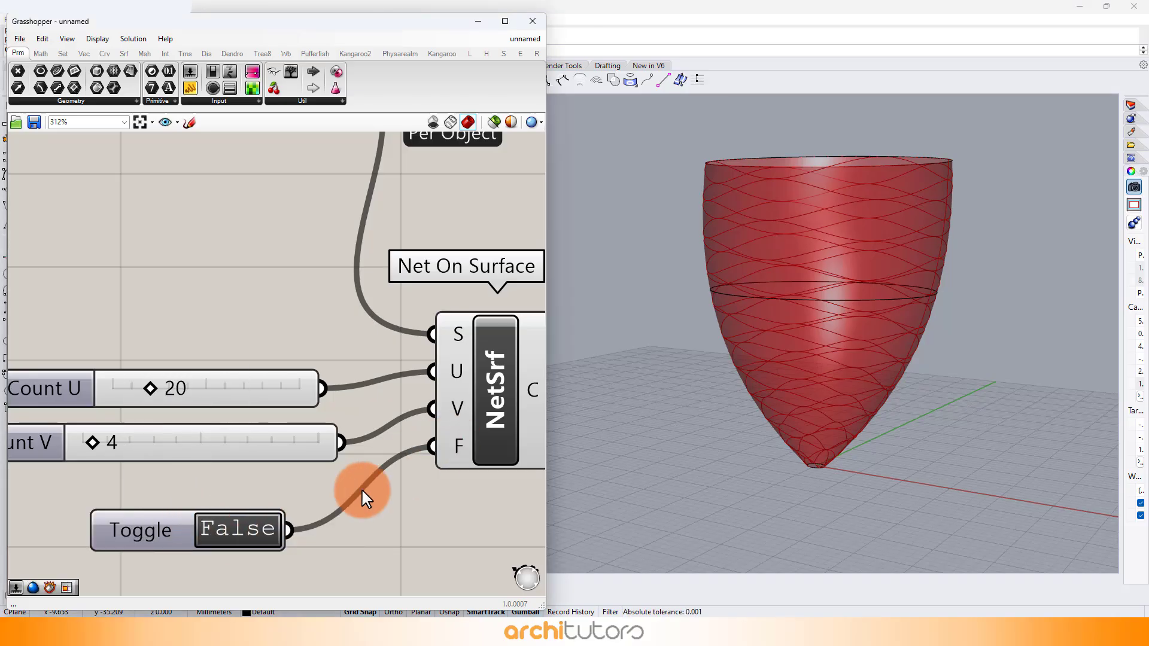
pyautogui.doubleClick(253, 525)
pyautogui.scroll(-2, 353, 389)
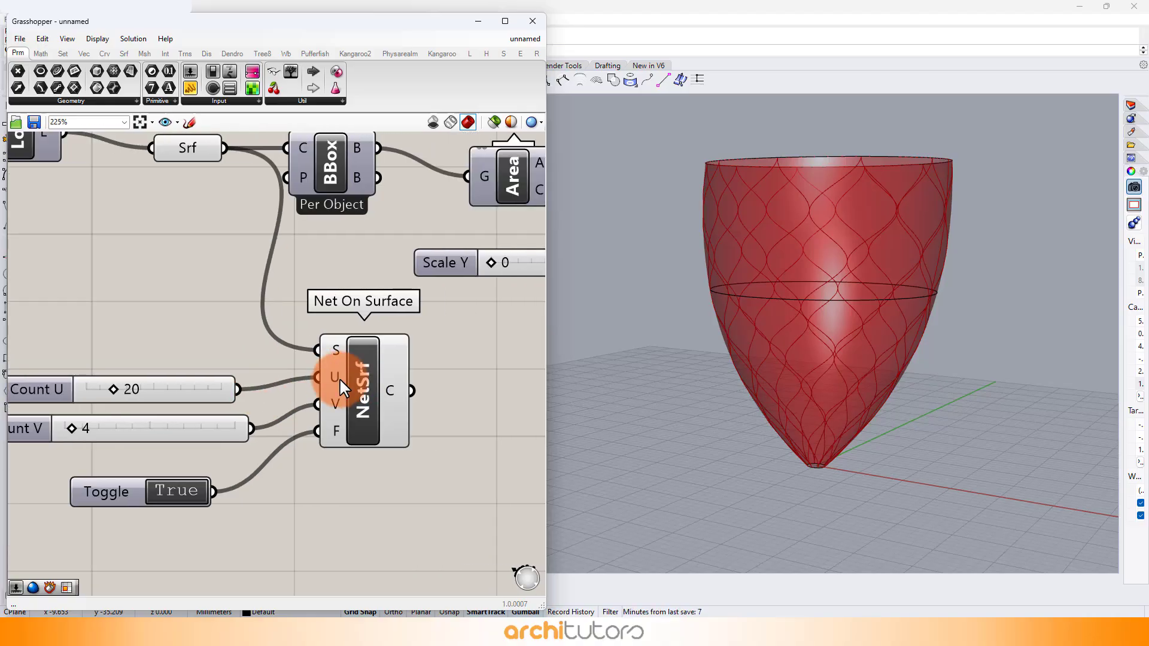
# Move Net On Surface slightly away from its sliders and turn off the preview of the Surface parameter.
pyautogui.scroll(-2, 340, 380)
pyautogui.moveTo(361, 381); pyautogui.dragTo(390, 385)
pyautogui.moveTo(230, 177); pyautogui.dragTo(207, 243)
pyautogui.middleClick(214, 241)
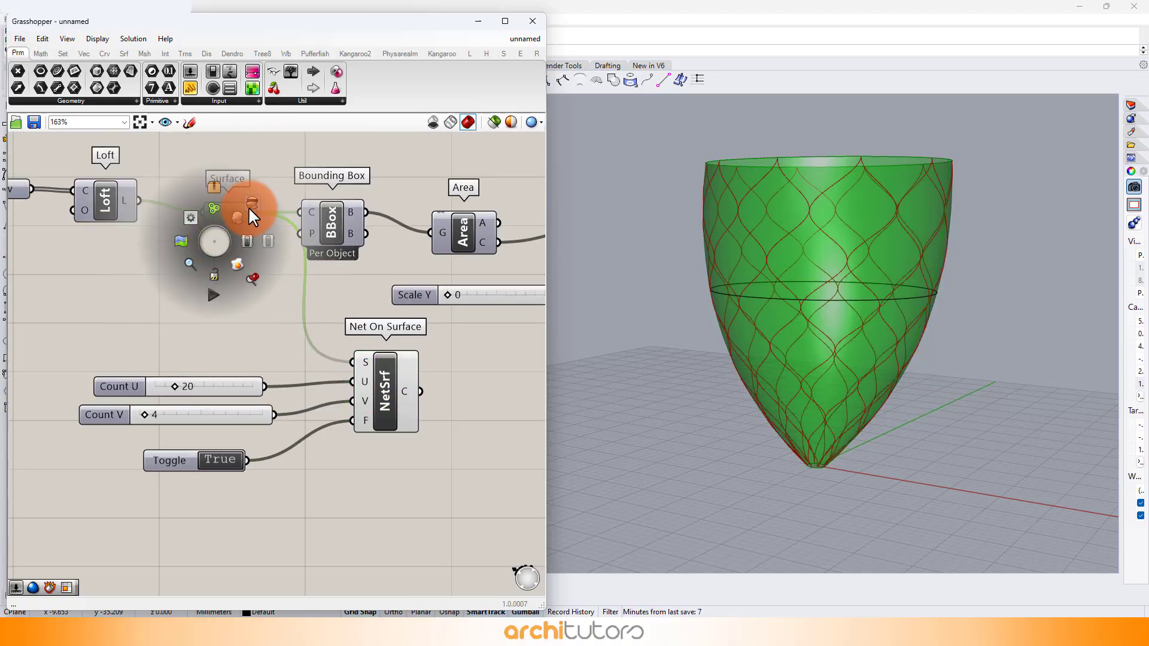
pyautogui.click(249, 207)
pyautogui.moveTo(911, 332); pyautogui.dragTo(946, 350, button='right')
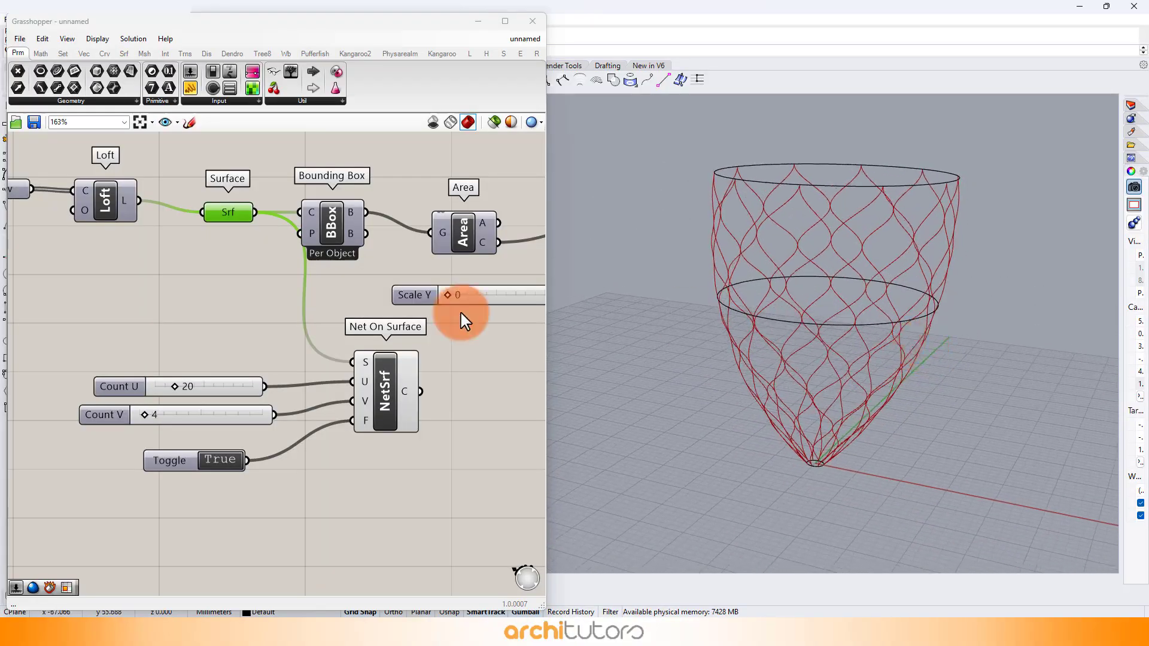
# Set the Count V slider of Net On Surface to 3 and check the net in the model view.
pyautogui.scroll(5, 147, 418)
pyautogui.moveTo(147, 418); pyautogui.dragTo(135, 419)
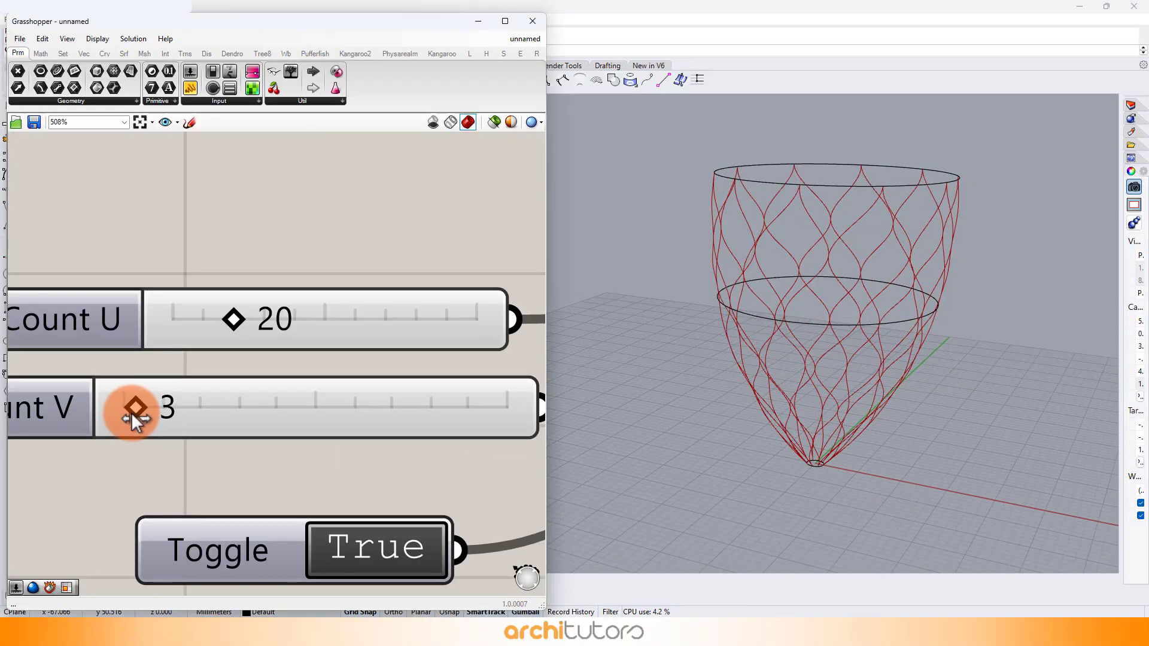
pyautogui.moveTo(788, 335); pyautogui.dragTo(810, 326, button='right')
# Add an Entwine component, connect the Net On Surface curves to its {0;0} input, and move it farther from the net component.
pyautogui.scroll(-7, 94, 287)
pyautogui.moveTo(339, 326); pyautogui.dragTo(273, 336, button='right')
pyautogui.scroll(2, 343, 291)
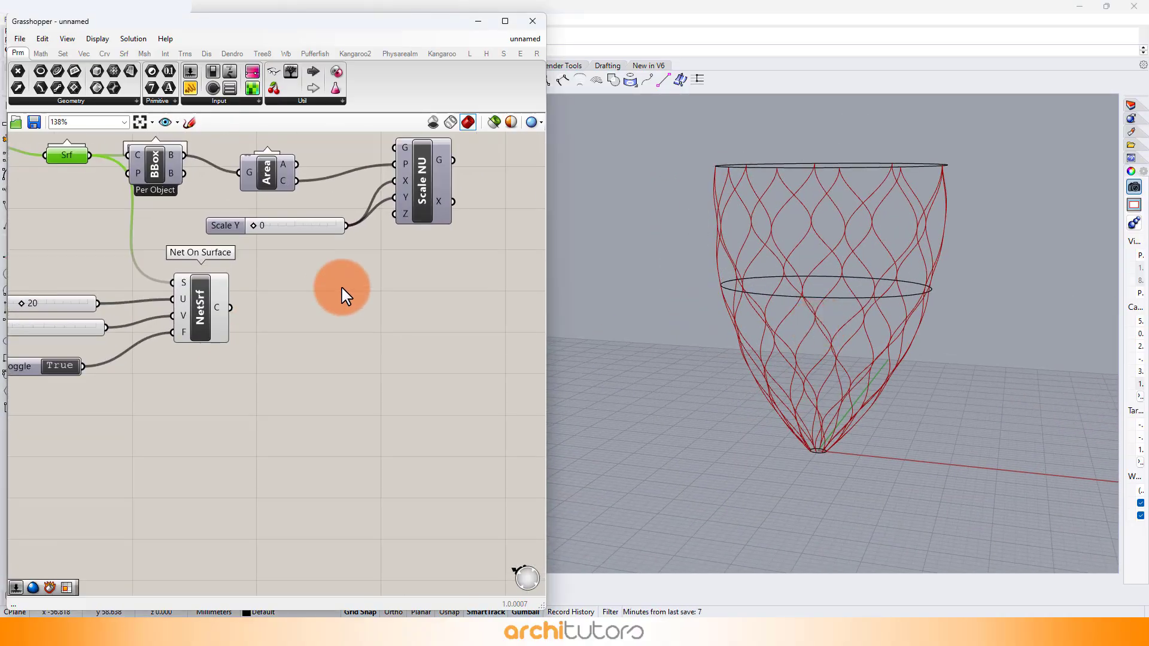
pyautogui.moveTo(337, 301); pyautogui.dragTo(328, 314, button='right')
pyautogui.doubleClick(333, 358)
pyautogui.write('entw')
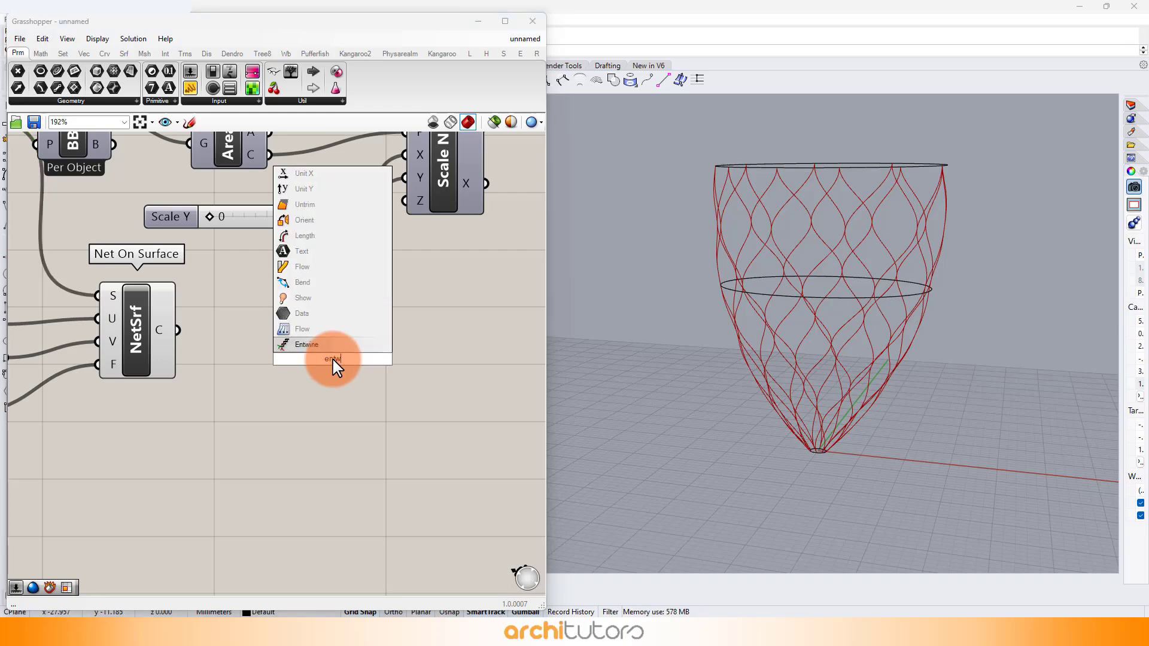
pyautogui.click(331, 346)
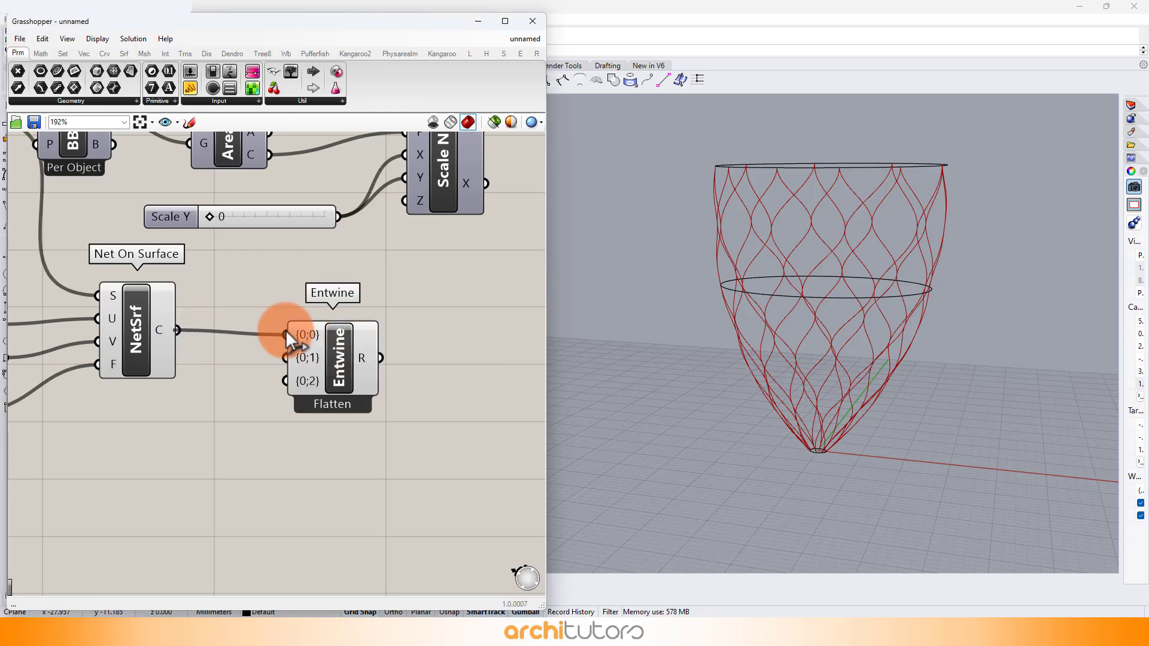
pyautogui.moveTo(286, 332); pyautogui.dragTo(286, 335)
pyautogui.moveTo(335, 362); pyautogui.dragTo(406, 333)
# Add a List Item fed by the Net On Surface curves, connect its output to Entwine's {0;1} input, and tidy both components.
pyautogui.doubleClick(231, 392)
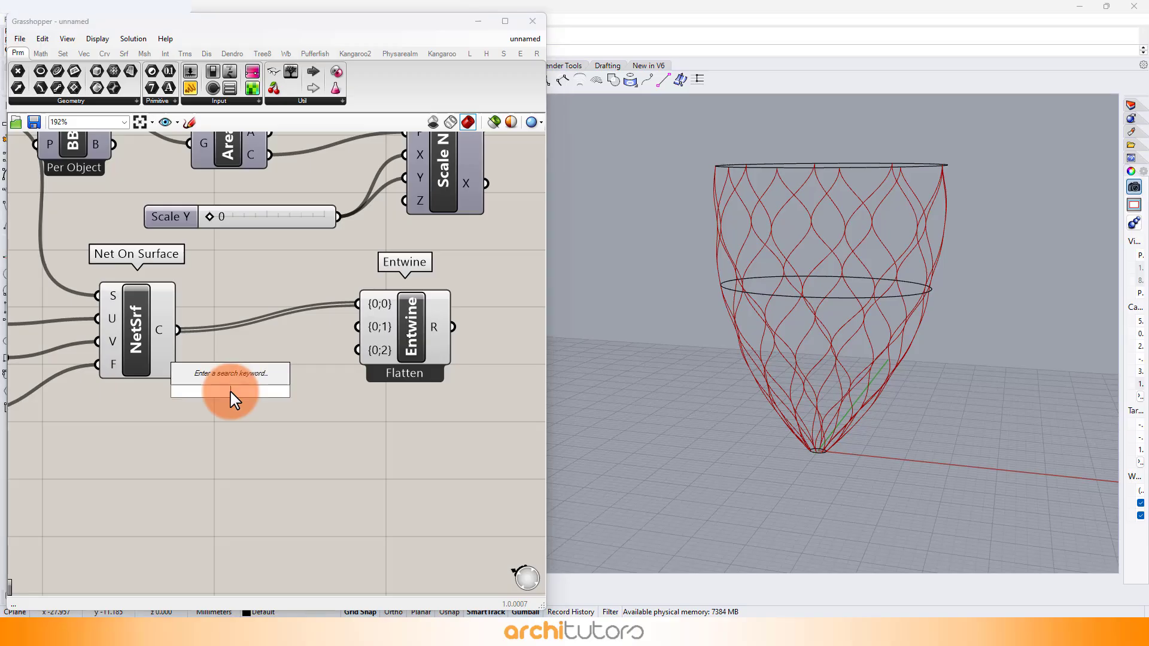
pyautogui.write('list')
pyautogui.click(226, 348)
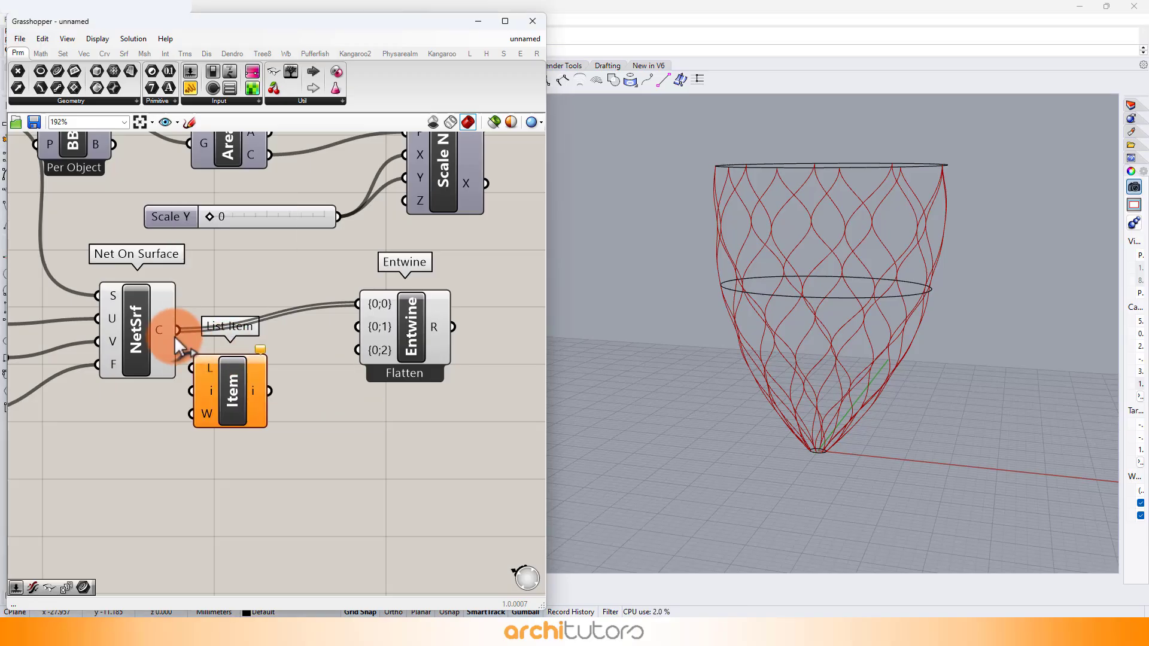
pyautogui.moveTo(268, 387); pyautogui.dragTo(358, 328)
pyautogui.moveTo(234, 380); pyautogui.dragTo(280, 364)
pyautogui.moveTo(411, 337); pyautogui.dragTo(415, 349)
pyautogui.click(431, 435)
# Flatten the result output of the Entwine component.
pyautogui.moveTo(431, 435); pyautogui.dragTo(328, 432, button='right')
pyautogui.rightClick(340, 334)
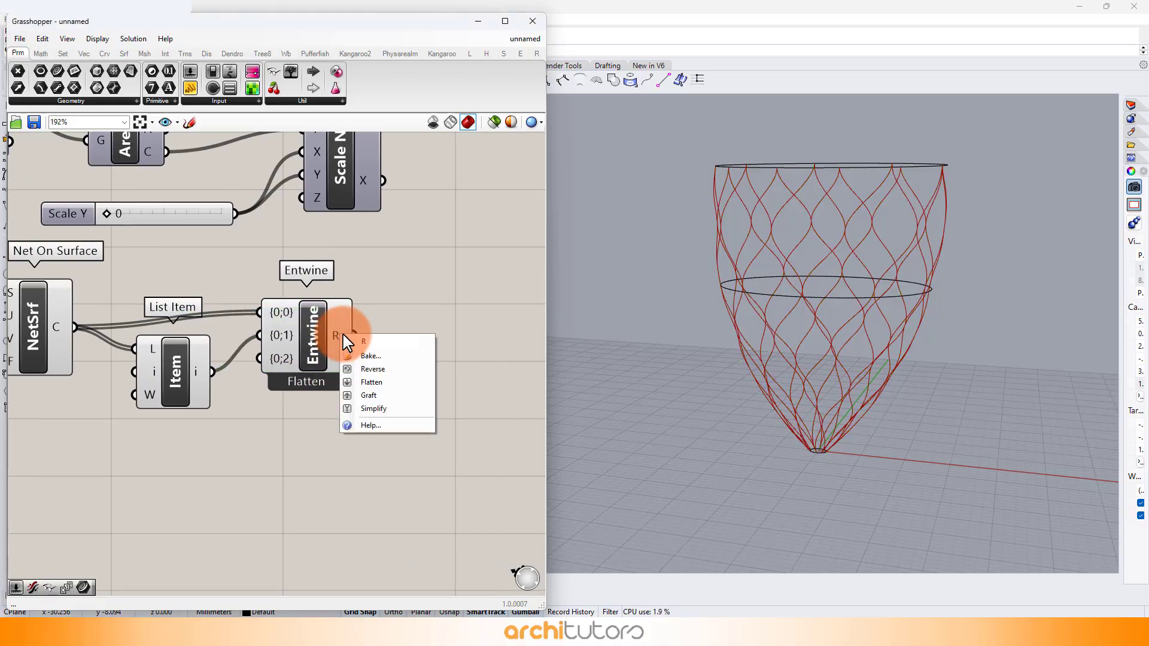
pyautogui.click(371, 382)
# Connect the Entwine result to the geometry input of Scale NU and move Scale NU farther from the Area component.
pyautogui.moveTo(368, 256); pyautogui.dragTo(318, 367, button='right')
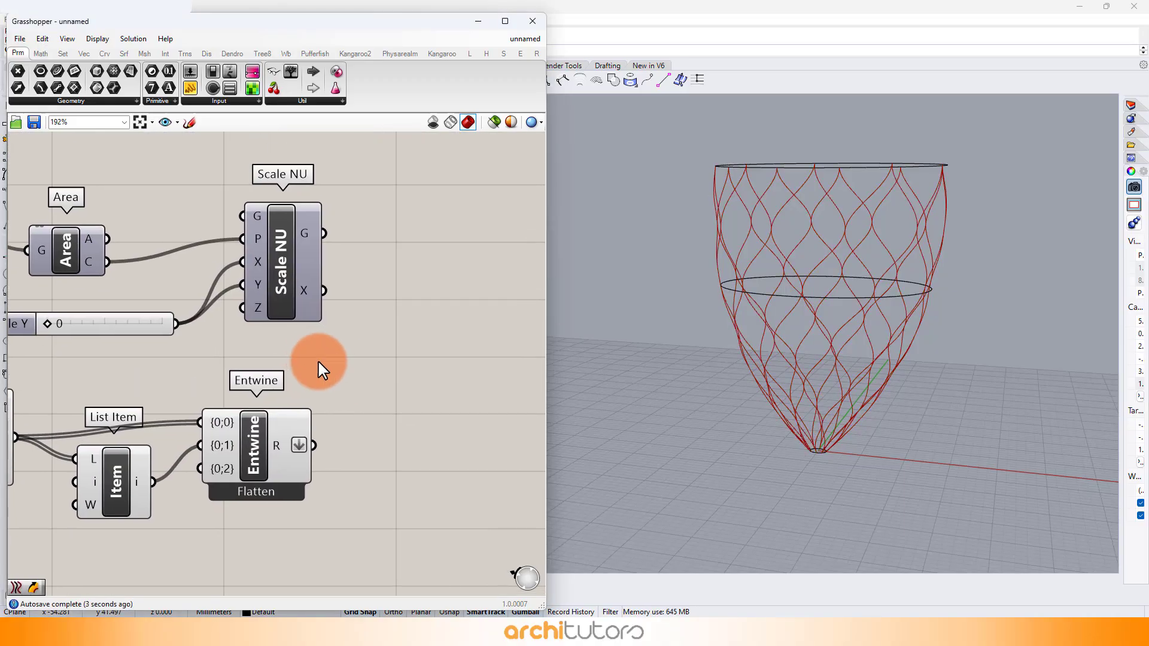
pyautogui.moveTo(253, 222); pyautogui.dragTo(253, 222)
pyautogui.moveTo(319, 275); pyautogui.dragTo(393, 277)
pyautogui.click(410, 344)
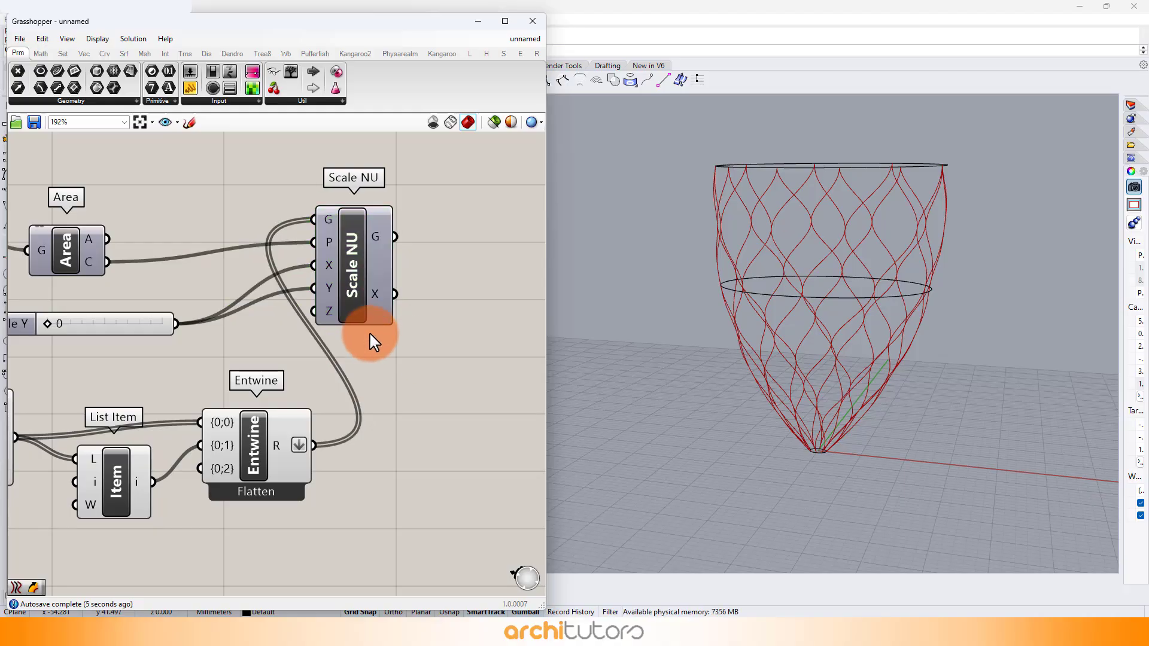
# Add a Weave component on the free canvas beyond the Entwine and Scale NU components.
pyautogui.scroll(-2, 350, 338)
pyautogui.moveTo(350, 338); pyautogui.dragTo(288, 321, button='right')
pyautogui.doubleClick(434, 378)
pyautogui.write('wea')
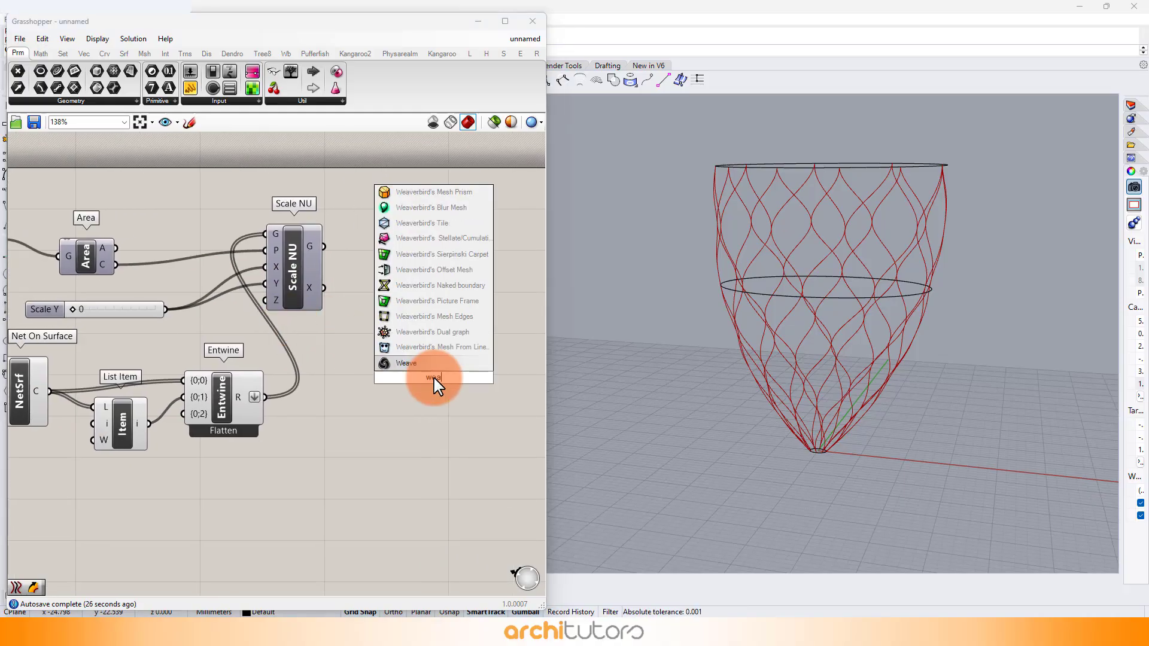
pyautogui.click(422, 364)
# Graft both the 0 and 1 stream inputs of the Weave component.
pyautogui.scroll(2, 415, 376)
pyautogui.rightClick(413, 380)
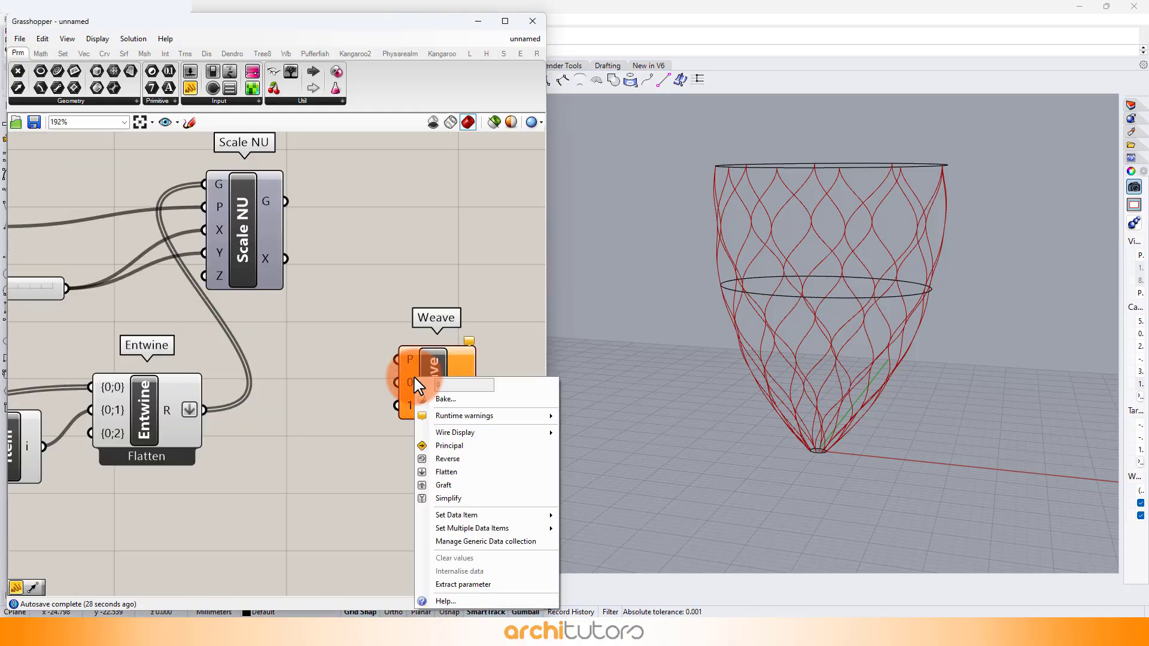
pyautogui.click(442, 485)
pyautogui.rightClick(409, 403)
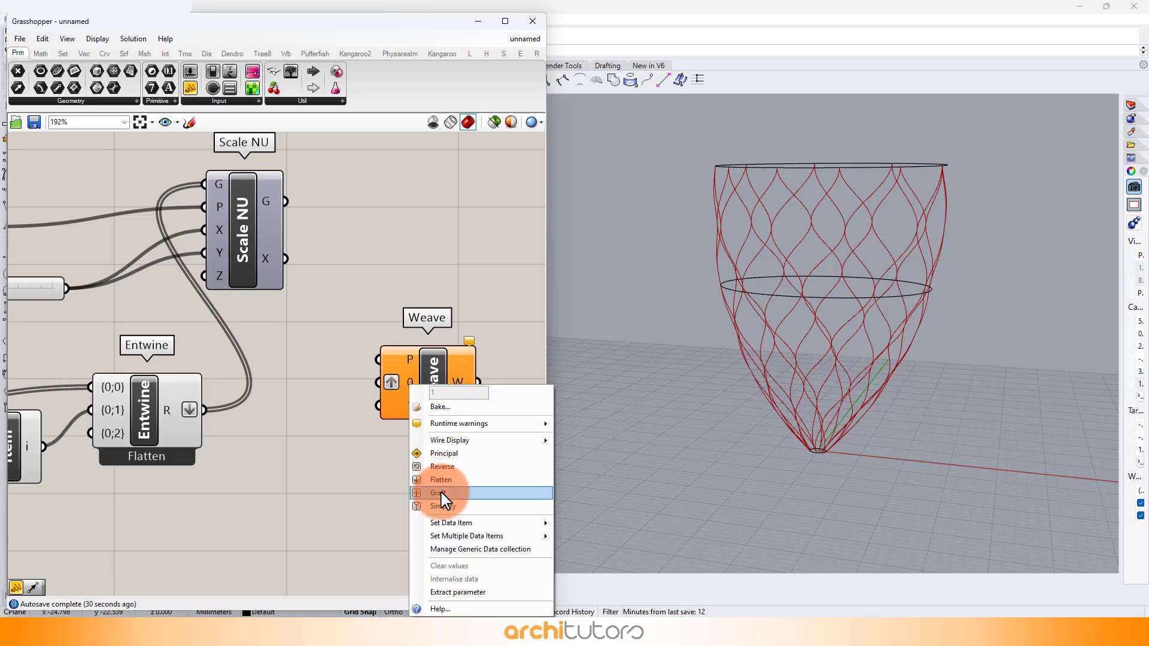
pyautogui.click(441, 494)
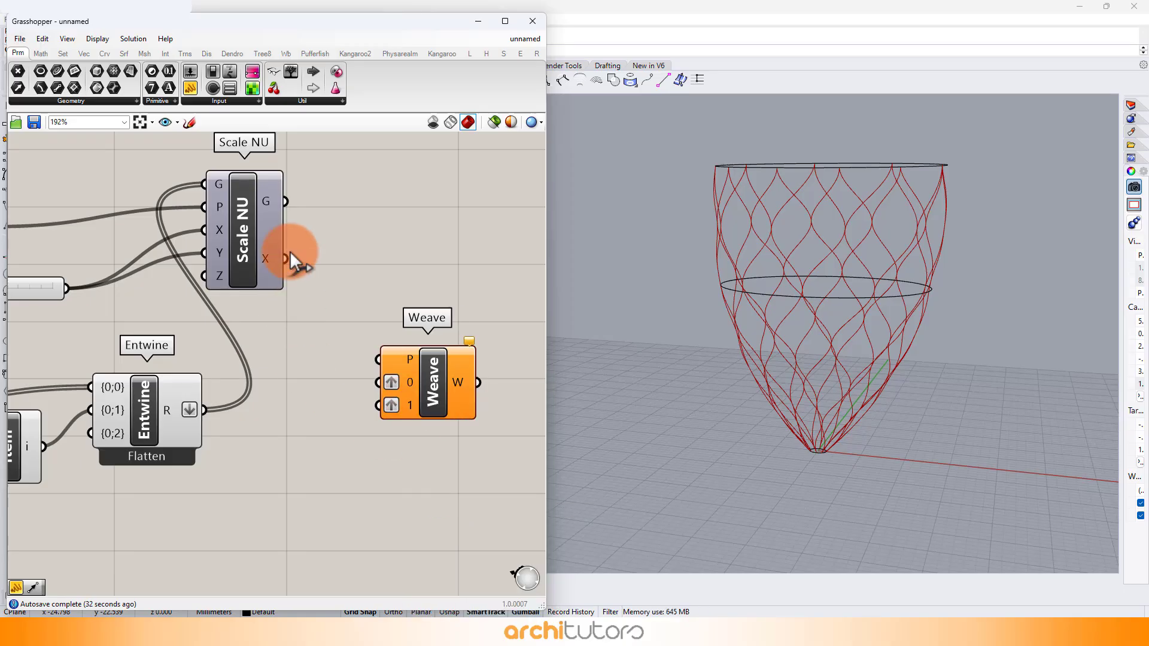
# Connect the Entwine result to Weave's 0 input and the Scale NU geometry output to Weave's 1 input.
pyautogui.moveTo(203, 411); pyautogui.dragTo(452, 377)
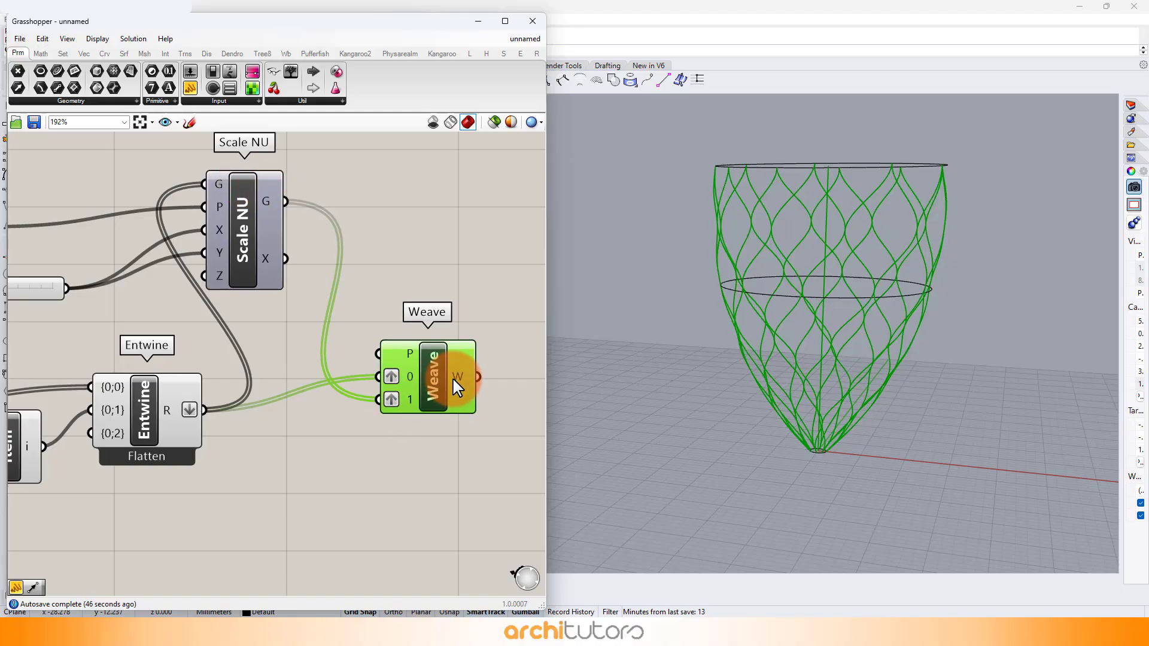
pyautogui.click(415, 276)
pyautogui.scroll(-2, 415, 276)
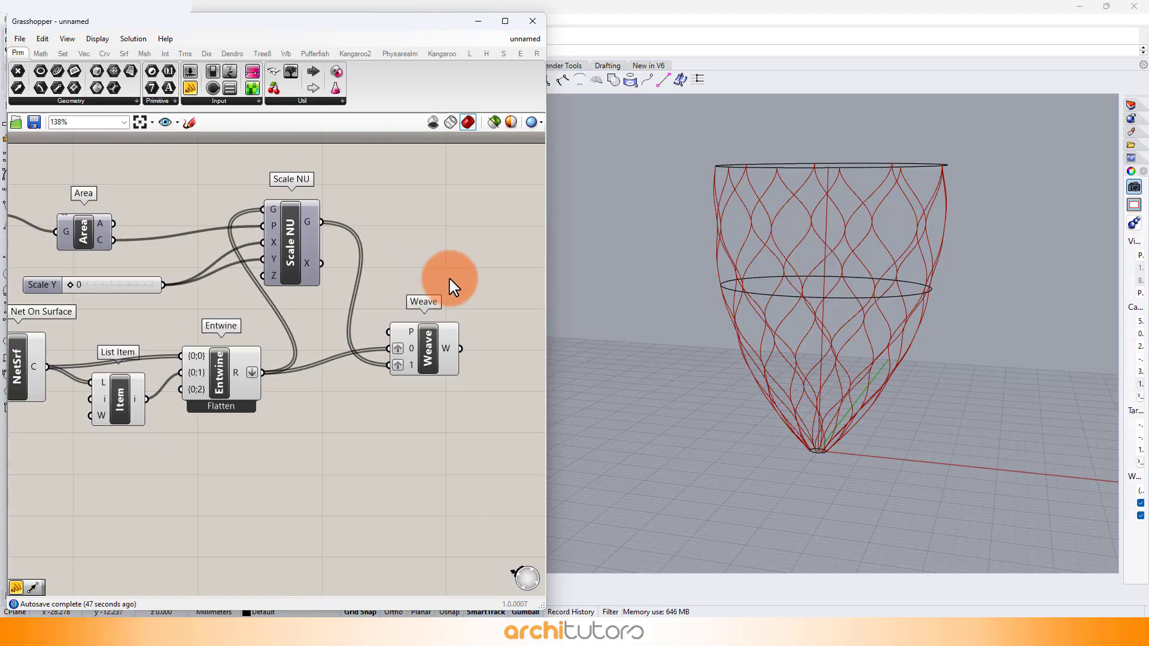
pyautogui.moveTo(408, 278); pyautogui.dragTo(307, 279, button='right')
pyautogui.moveTo(450, 350); pyautogui.dragTo(351, 335, button='right')
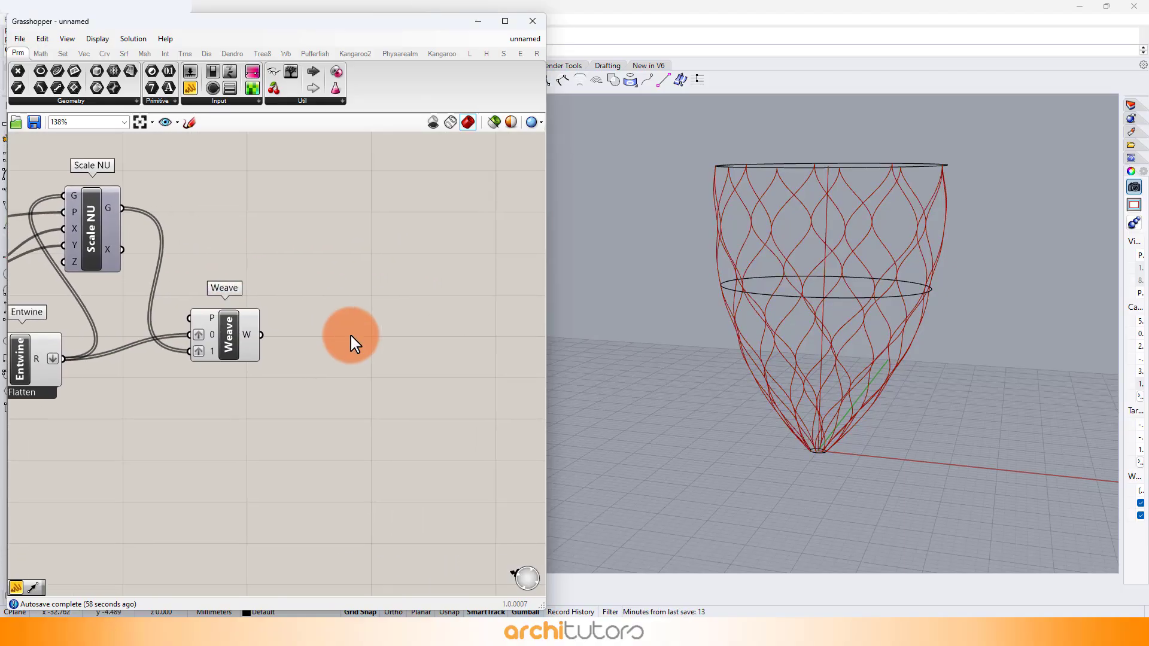
pyautogui.doubleClick(351, 336)
pyautogui.write('ss')
pyautogui.press('Escape')
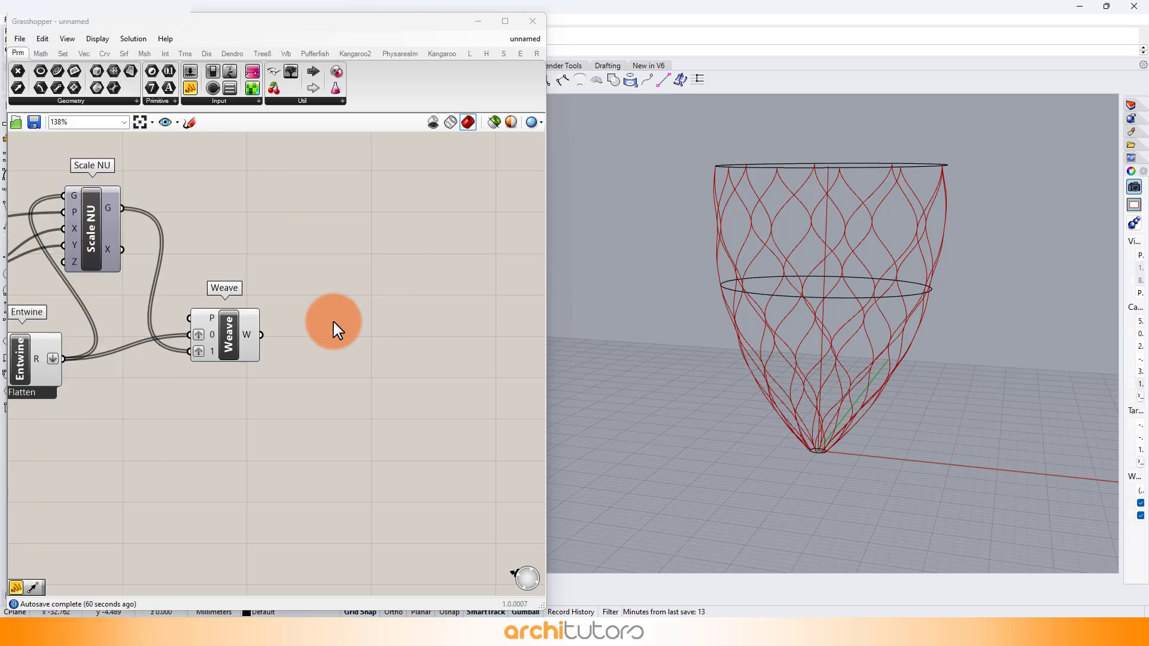
# Add a Shift List component, connect the Weave output to its list input, and move it farther from Weave.
pyautogui.doubleClick(334, 325)
pyautogui.write('shi')
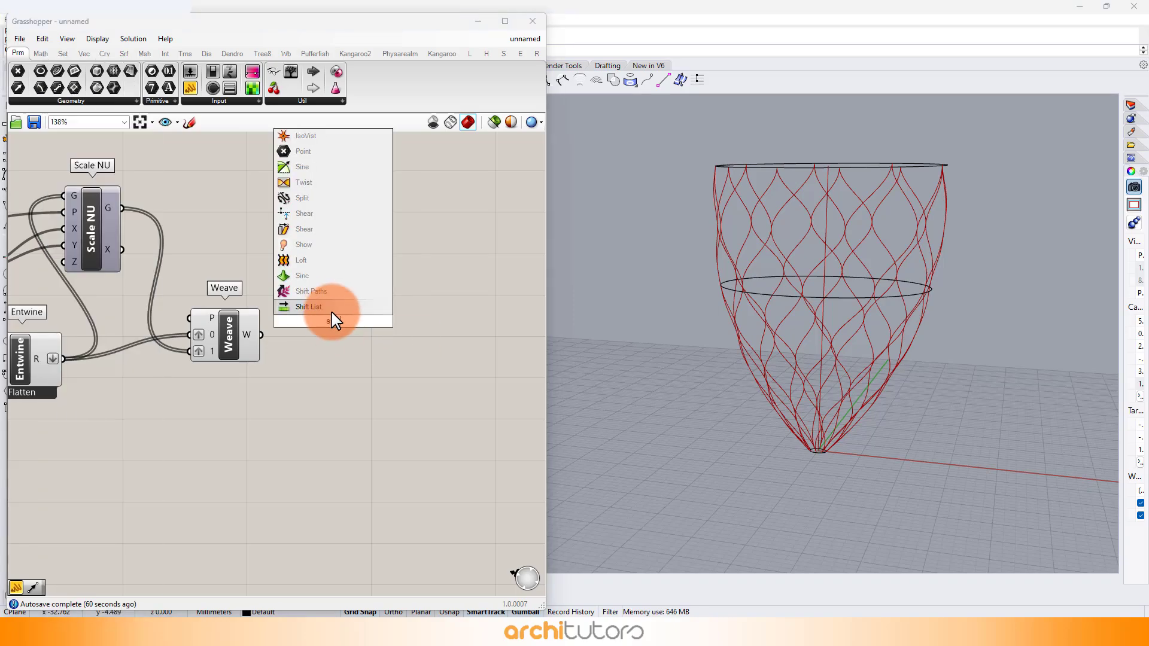
pyautogui.click(331, 307)
pyautogui.scroll(1, 285, 338)
pyautogui.moveTo(257, 336); pyautogui.dragTo(309, 300)
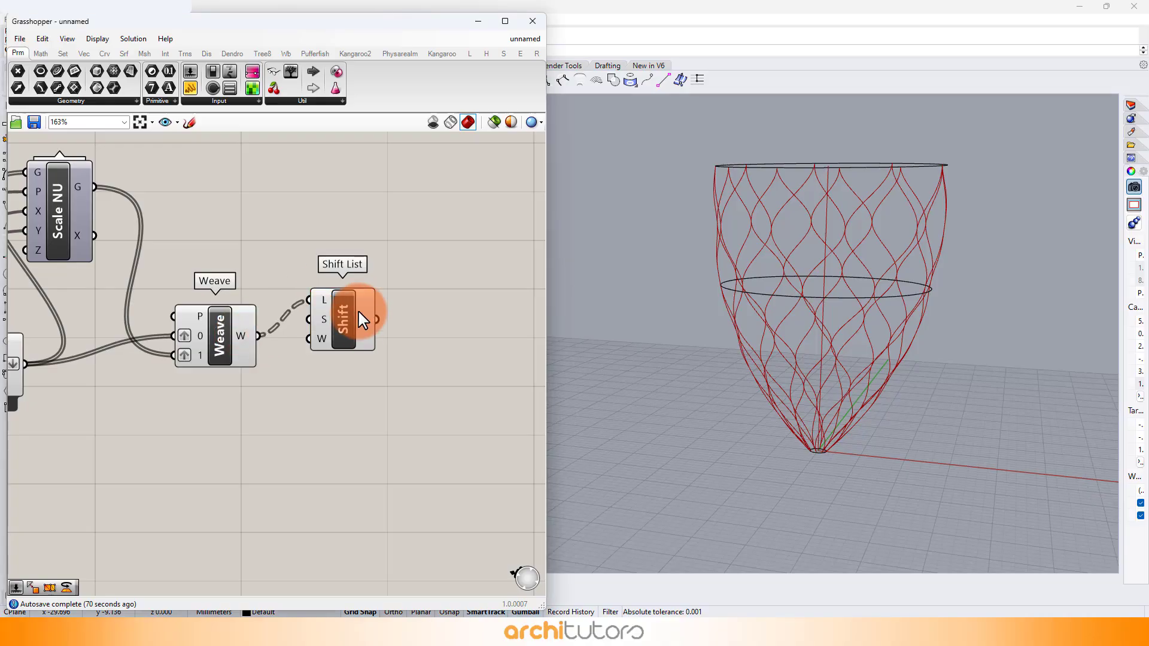
pyautogui.moveTo(328, 344); pyautogui.dragTo(401, 392)
pyautogui.click(317, 415)
# Add a number slider set to -1.0, connect it to Shift List's S input, and place it beneath Weave.
pyautogui.doubleClick(276, 414)
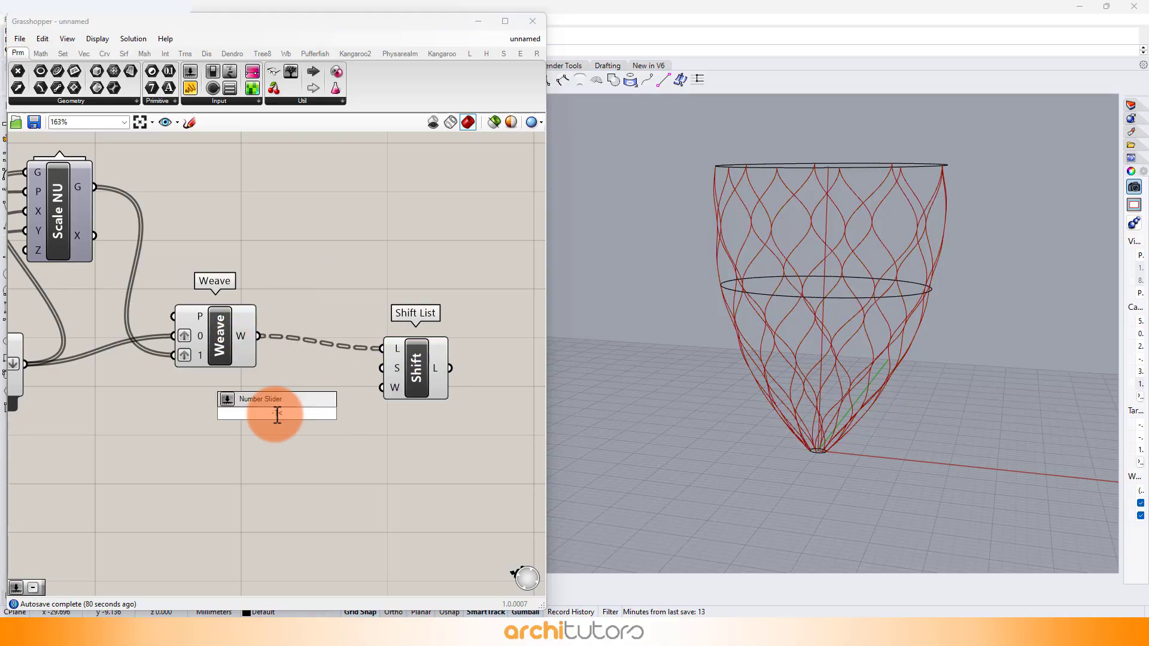
pyautogui.write('-1<1.0')
pyautogui.press('Return')
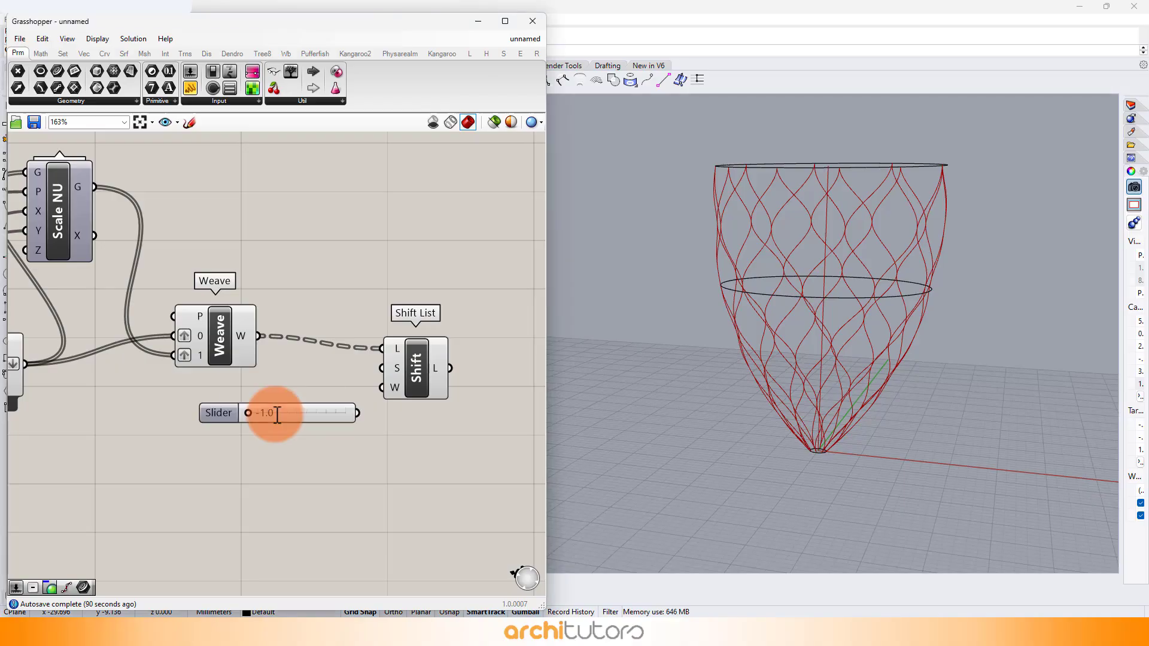
pyautogui.moveTo(394, 362); pyautogui.dragTo(394, 362)
pyautogui.moveTo(297, 415); pyautogui.dragTo(263, 403)
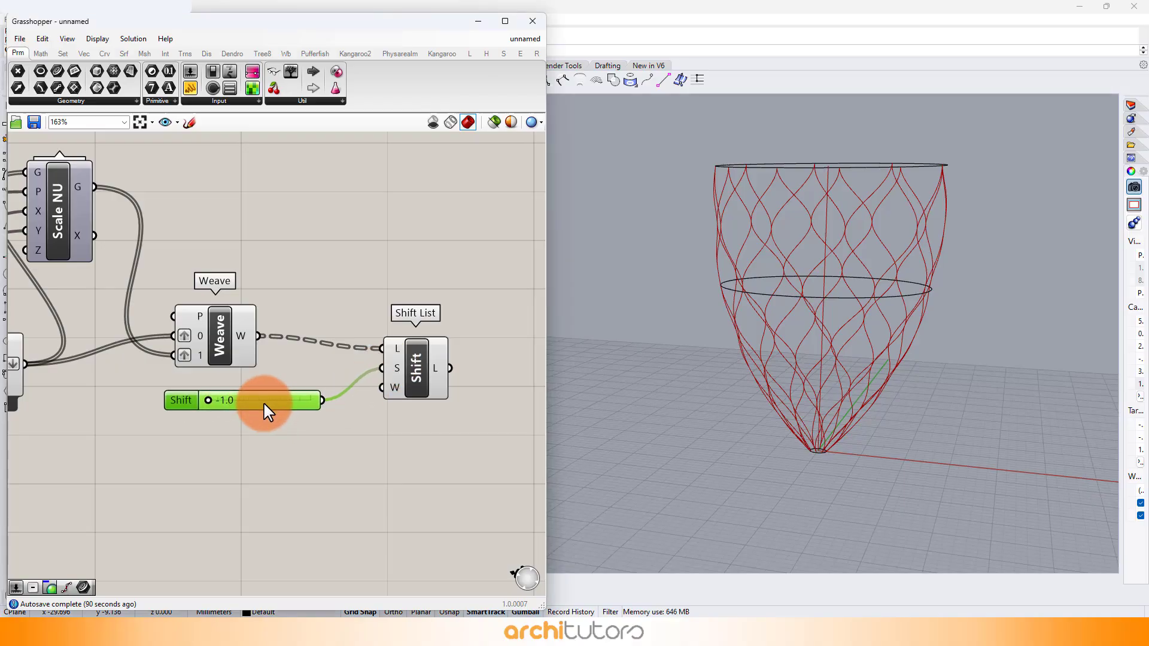
pyautogui.doubleClick(245, 449)
pyautogui.write('tohg')
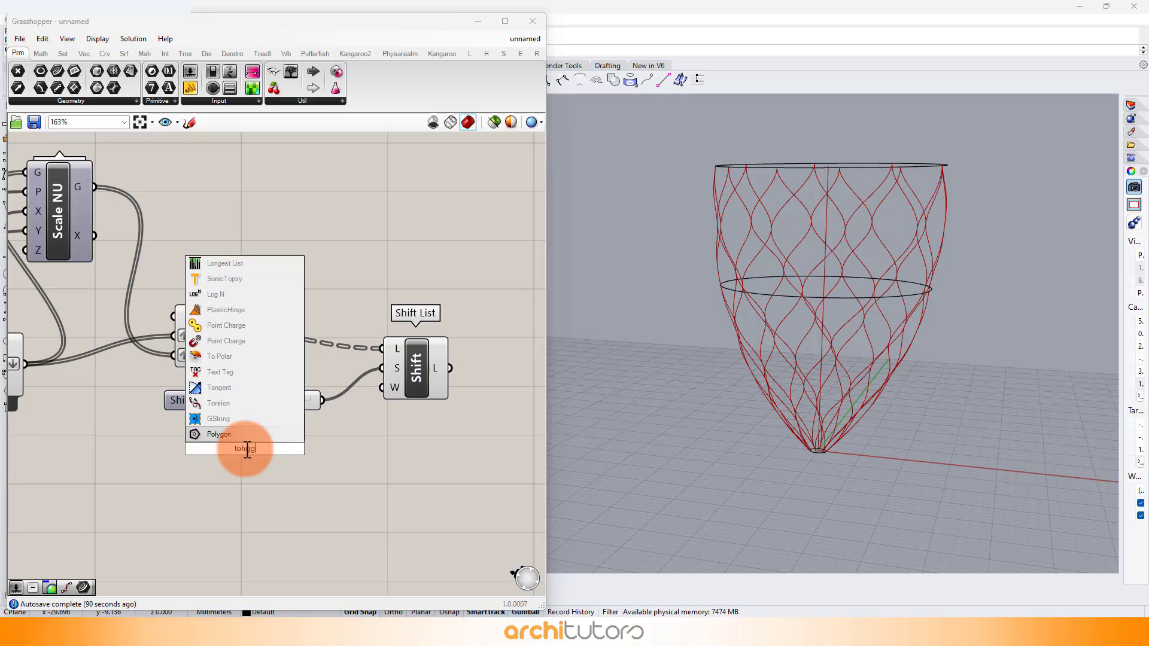
pyautogui.press('Escape')
# Add a Boolean Toggle beneath the Shift slider and connect it to Shift List's W input.
pyautogui.doubleClick(247, 449)
pyautogui.write('to')
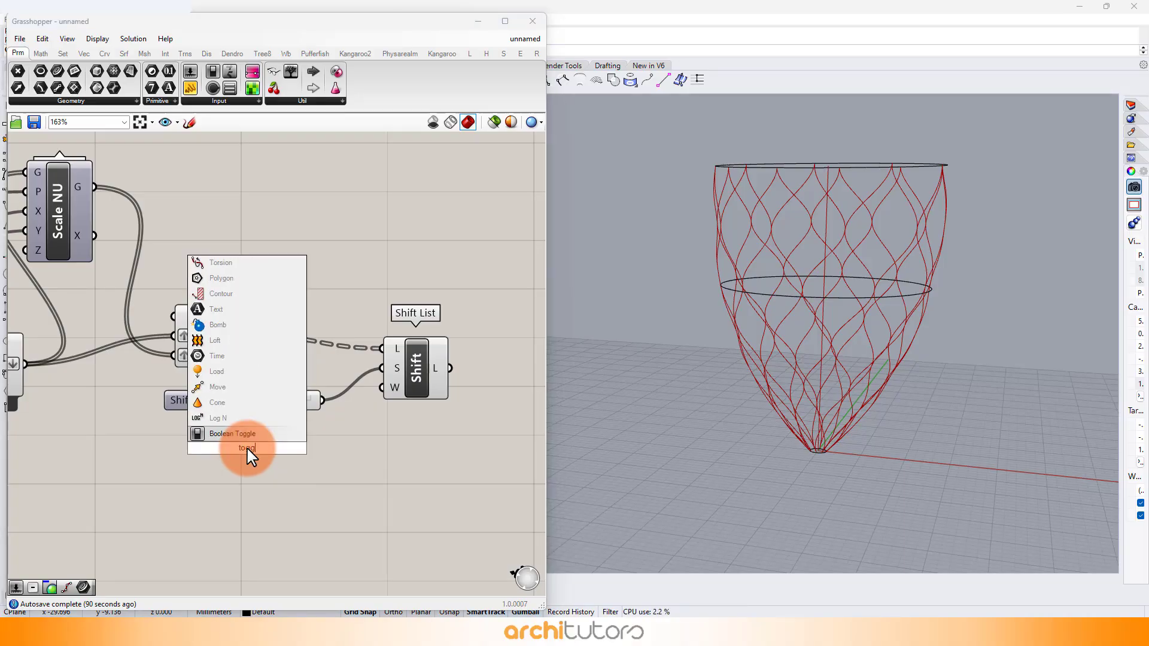
pyautogui.press('Return')
# Add a Curve parameter after Shift List and connect the shifted list output to it.
pyautogui.moveTo(405, 281); pyautogui.dragTo(175, 271, button='right')
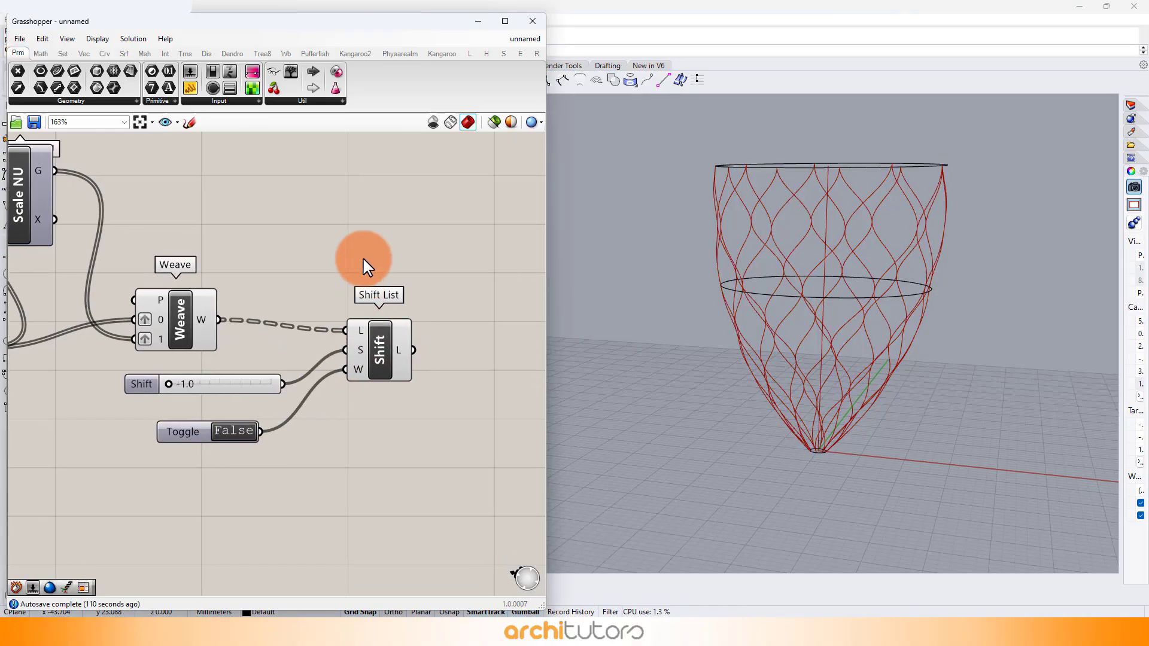
pyautogui.doubleClick(279, 343)
pyautogui.write('crv')
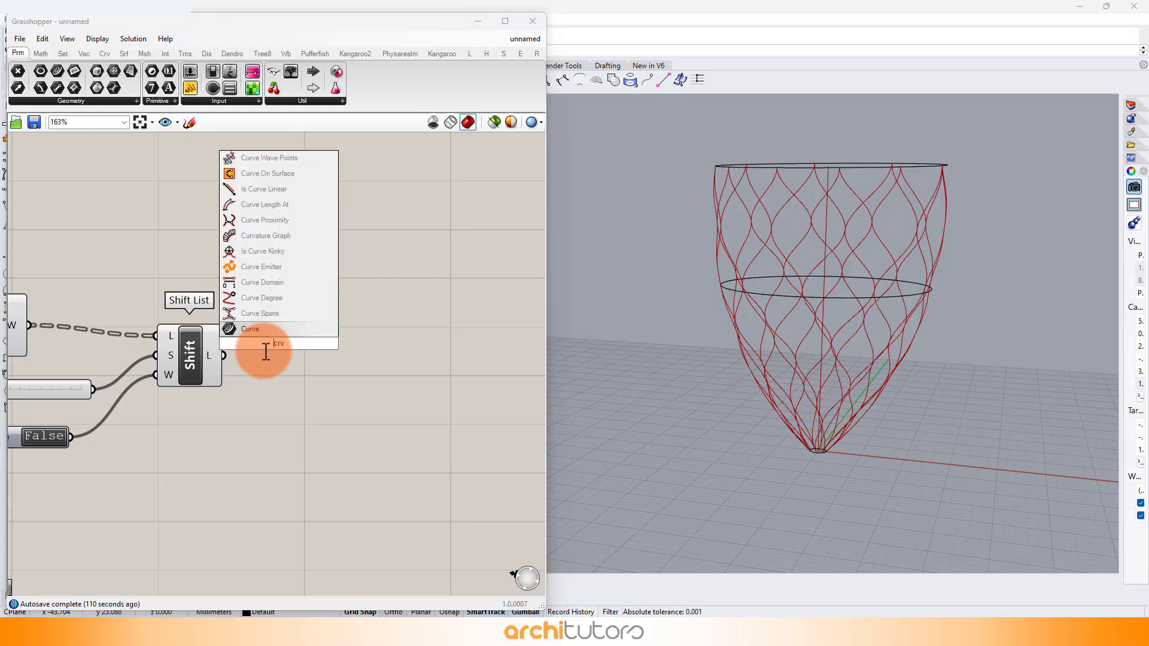
pyautogui.press('Return')
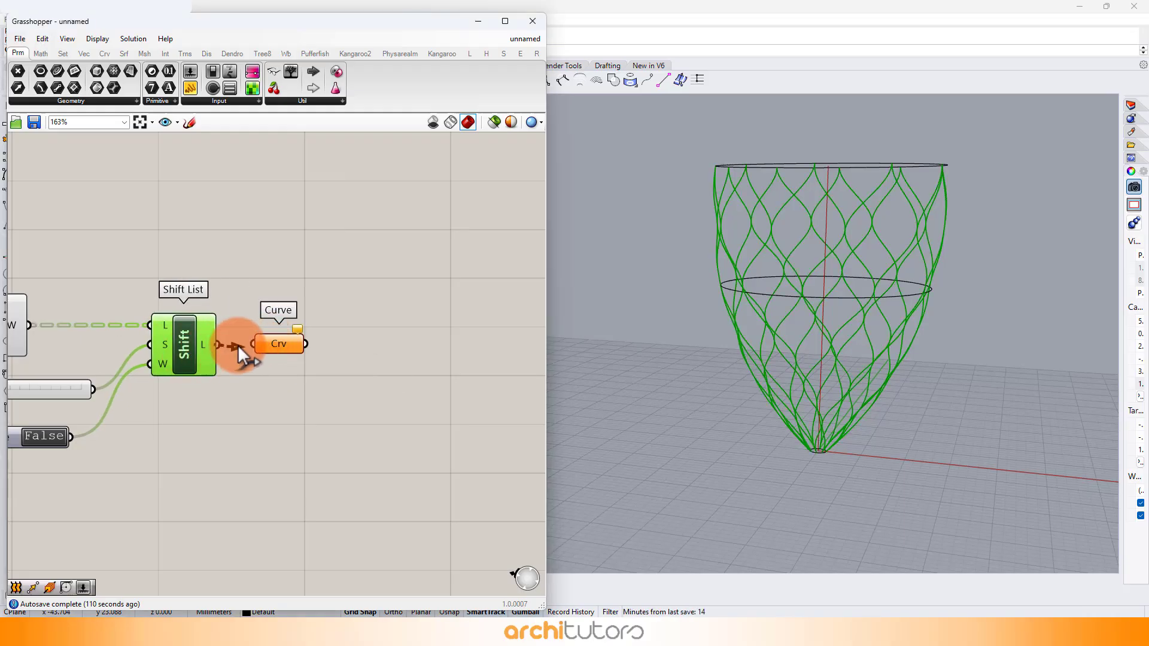
# Add a Perp Frames component after the Curve parameter and connect the curves to its C input.
pyautogui.doubleClick(385, 354)
pyautogui.write('pe')
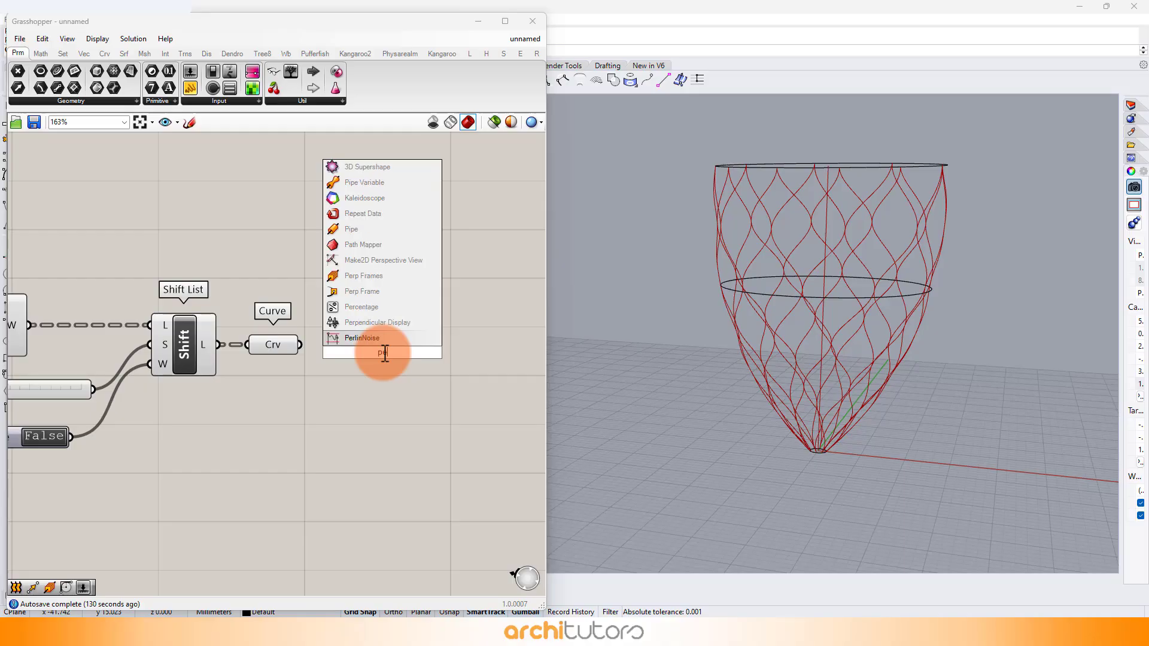
pyautogui.write('rp')
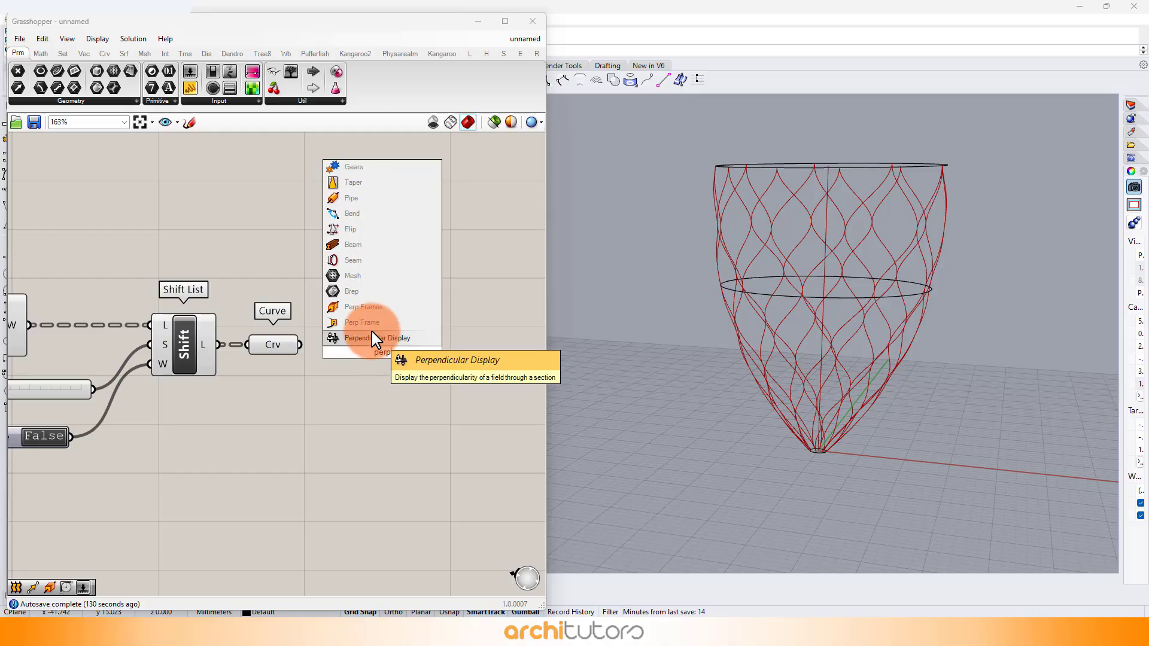
pyautogui.click(366, 308)
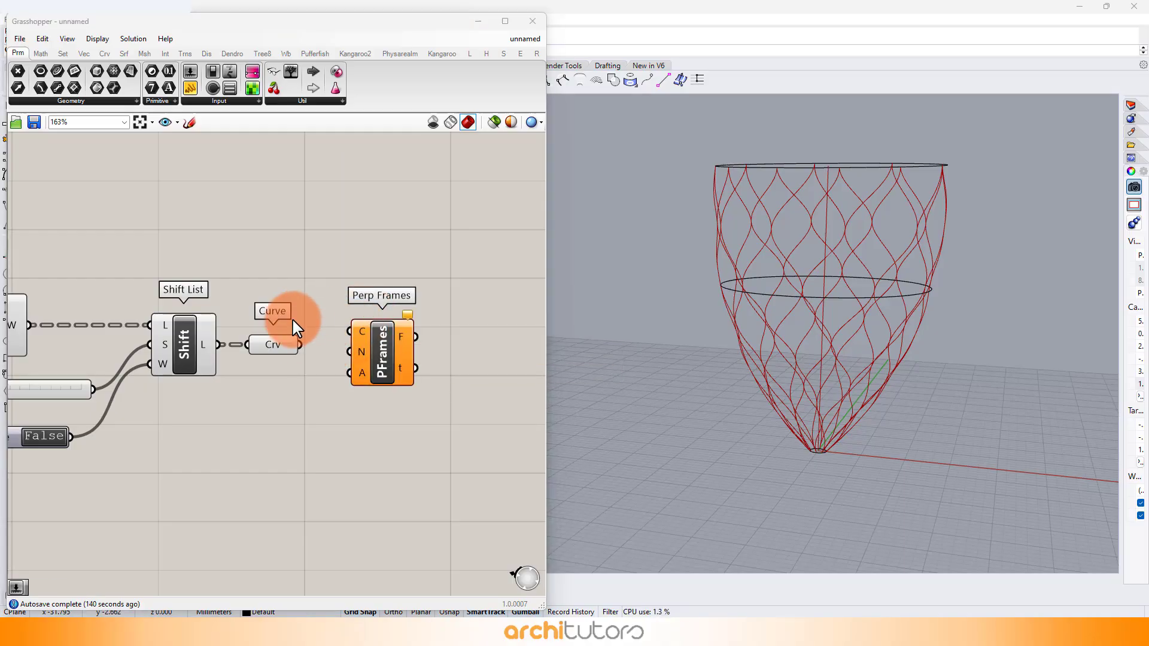
pyautogui.moveTo(299, 344); pyautogui.dragTo(347, 332)
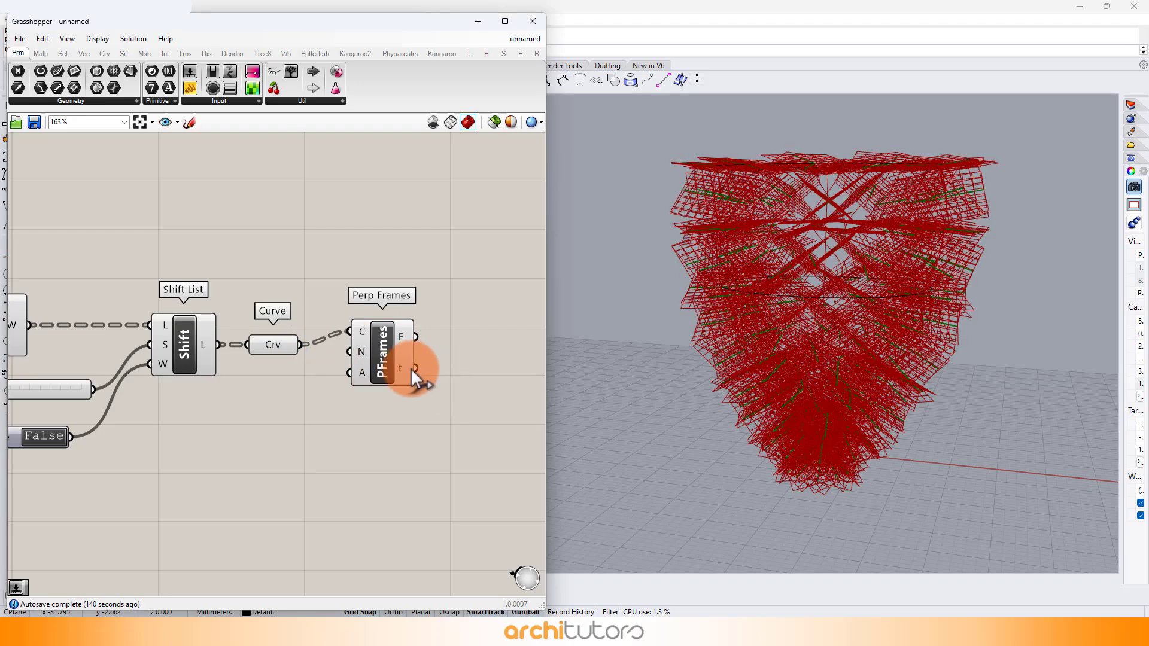
pyautogui.moveTo(411, 368); pyautogui.dragTo(415, 372)
pyautogui.click(383, 456)
# Add a number slider with the value 60 beneath the Curve parameter.
pyautogui.doubleClick(234, 426)
pyautogui.write('60')
pyautogui.press('Return')
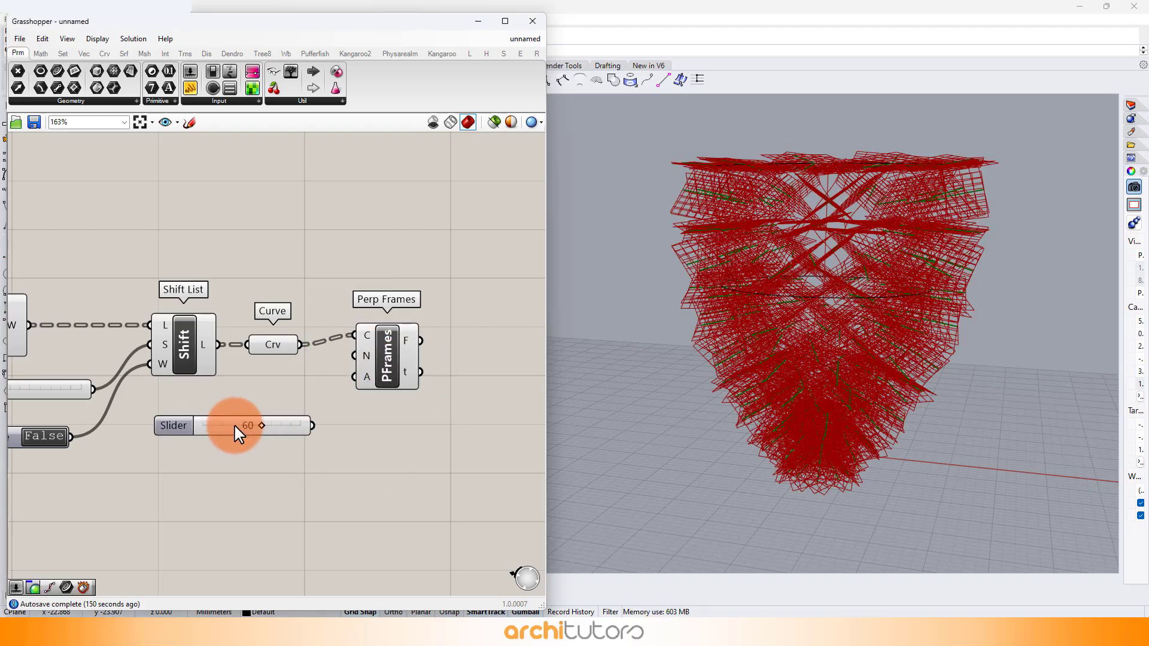
# Add a Boolean Toggle, connect it to Perp Frames' A input, and set it to True.
pyautogui.doubleClick(254, 460)
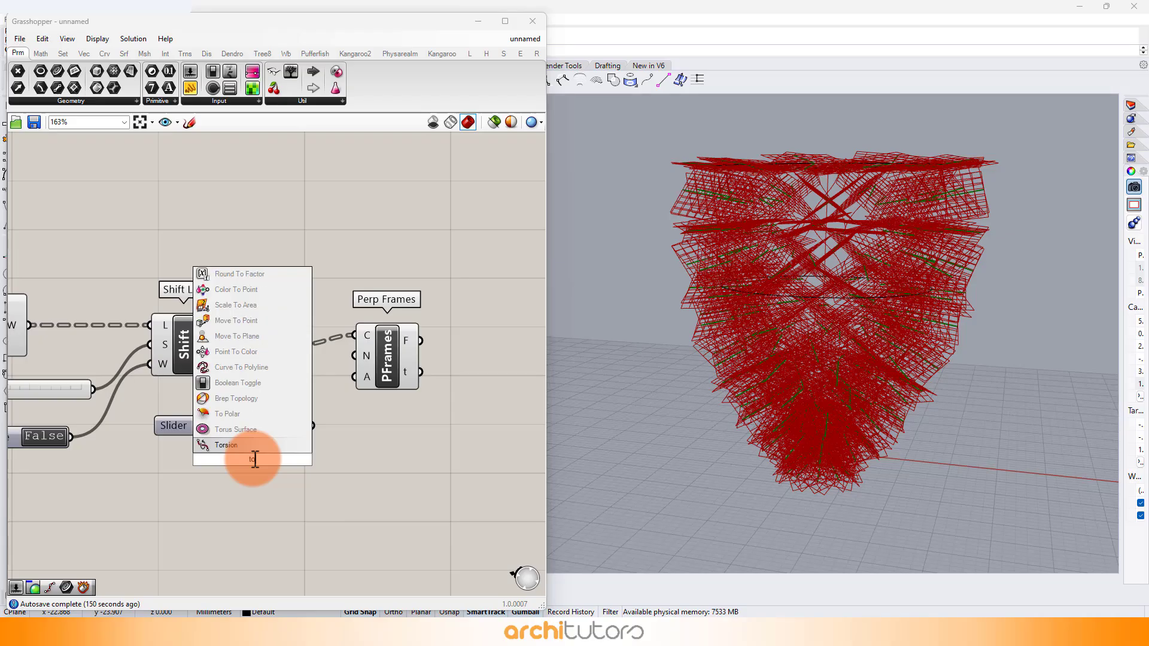
pyautogui.press('Return')
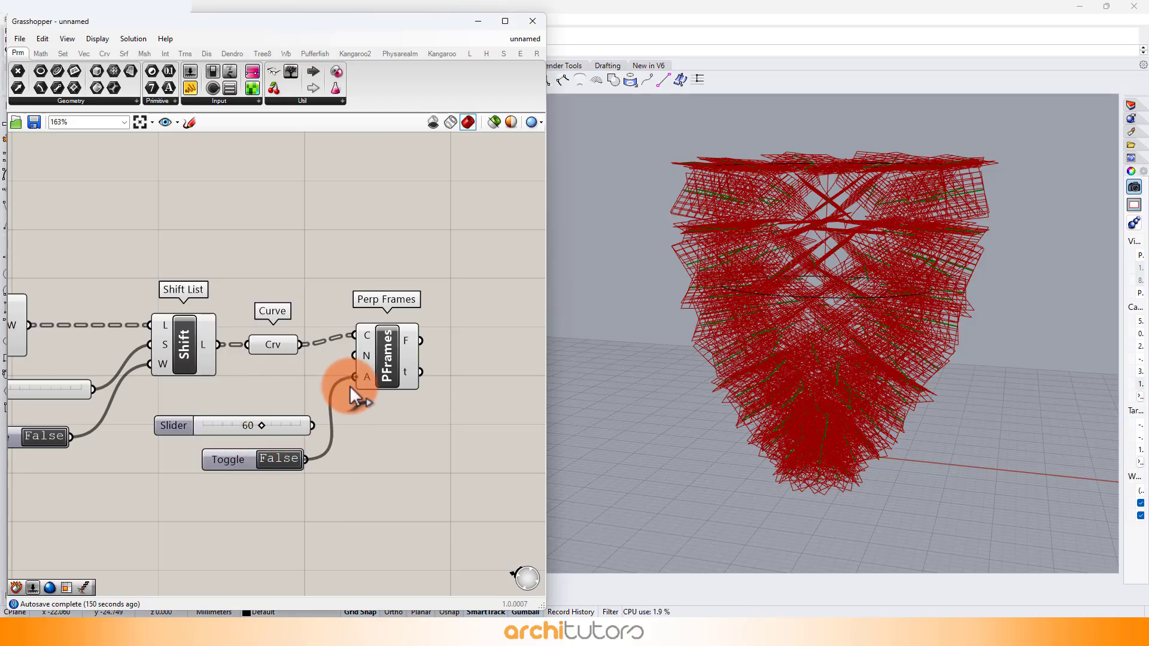
pyautogui.click(293, 458)
# Connect the slider set to 60 to Perp Frames' N input and shift Perp Frames slightly away from it.
pyautogui.moveTo(312, 425); pyautogui.dragTo(324, 395)
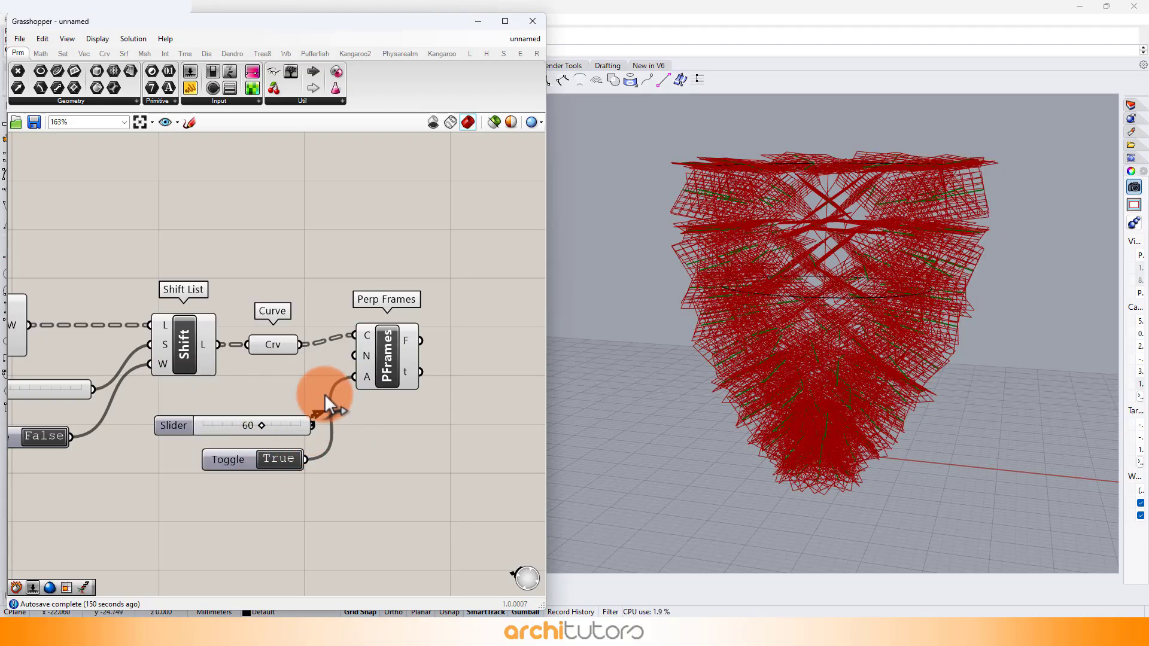
pyautogui.moveTo(324, 395); pyautogui.dragTo(397, 364)
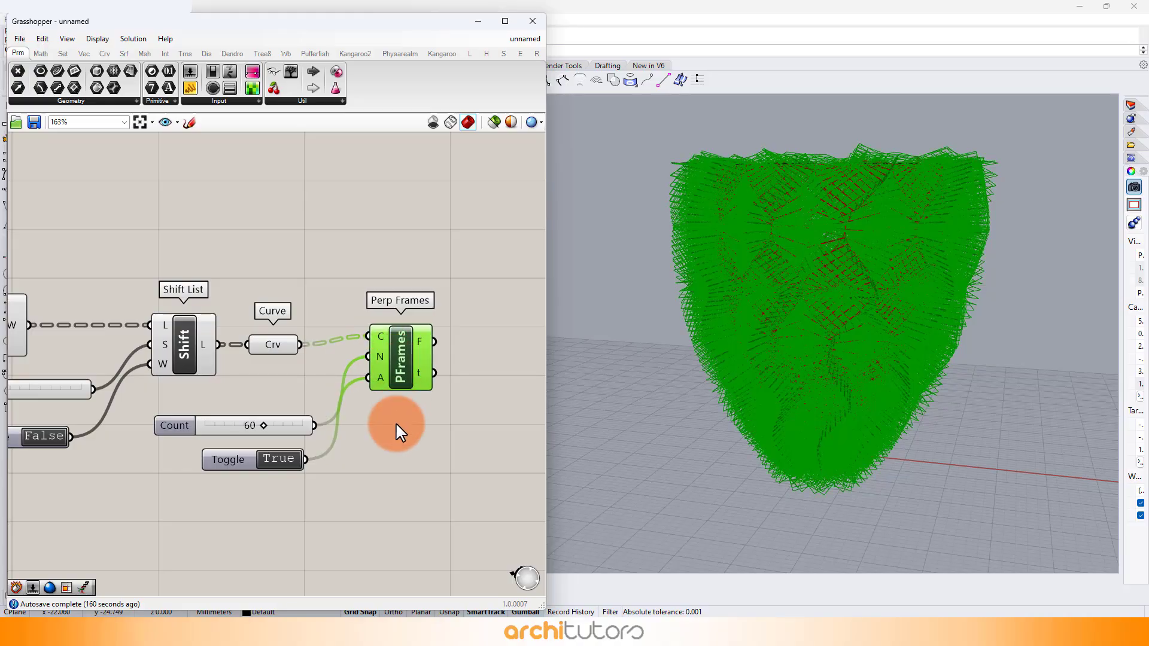
pyautogui.click(397, 423)
# Add a Rectangle component, connect the Perp Frames F output to its plane input, and move it farther away.
pyautogui.moveTo(372, 364); pyautogui.dragTo(256, 357, button='right')
pyautogui.scroll(2, 407, 362)
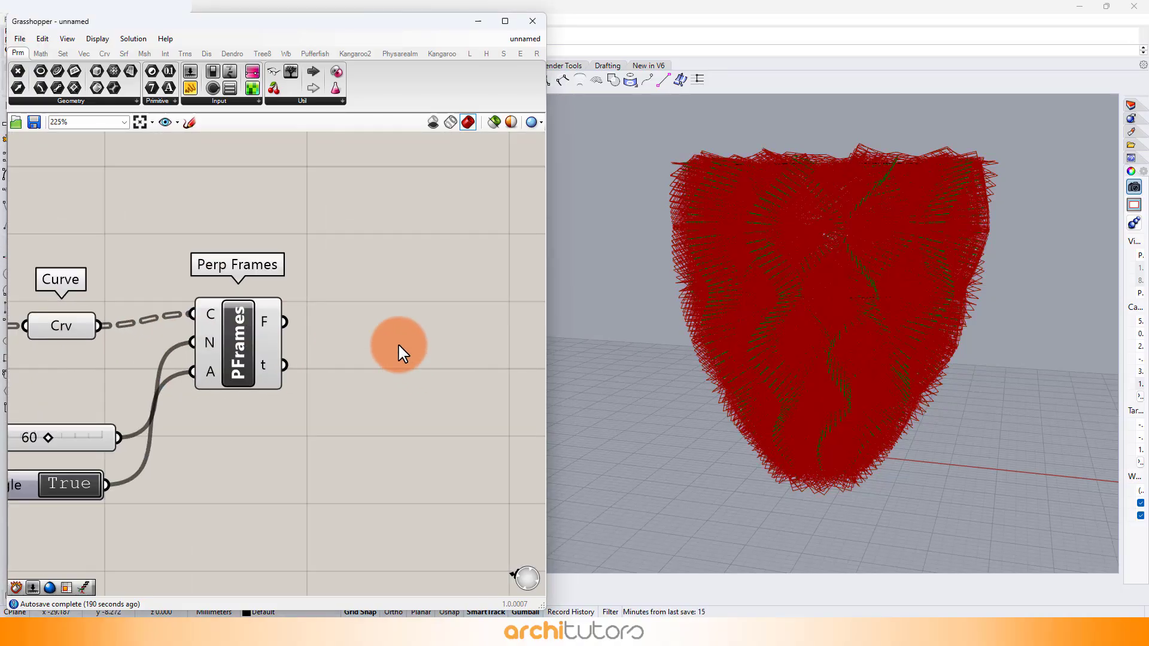
pyautogui.doubleClick(398, 346)
pyautogui.write('rect')
pyautogui.click(376, 329)
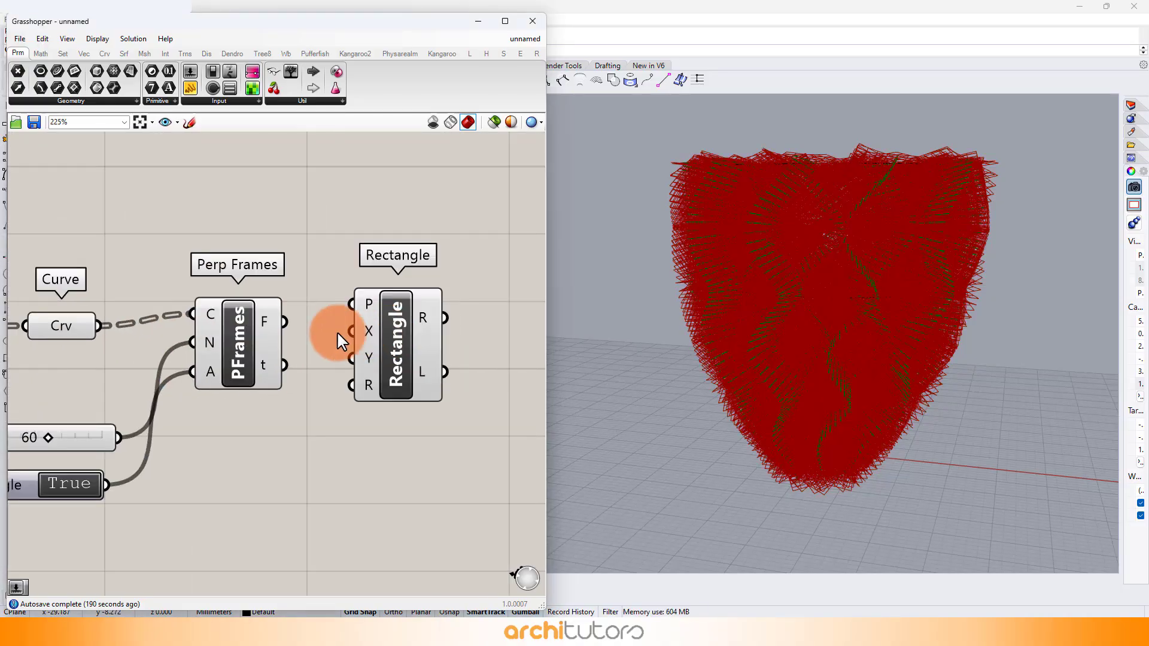
pyautogui.moveTo(285, 321); pyautogui.dragTo(358, 322)
pyautogui.moveTo(394, 361); pyautogui.dragTo(420, 420)
pyautogui.click(300, 441)
# Add a number slider with the value 0.63 beneath Perp Frames and duplicate it below the original.
pyautogui.moveTo(281, 421); pyautogui.dragTo(298, 399, button='right')
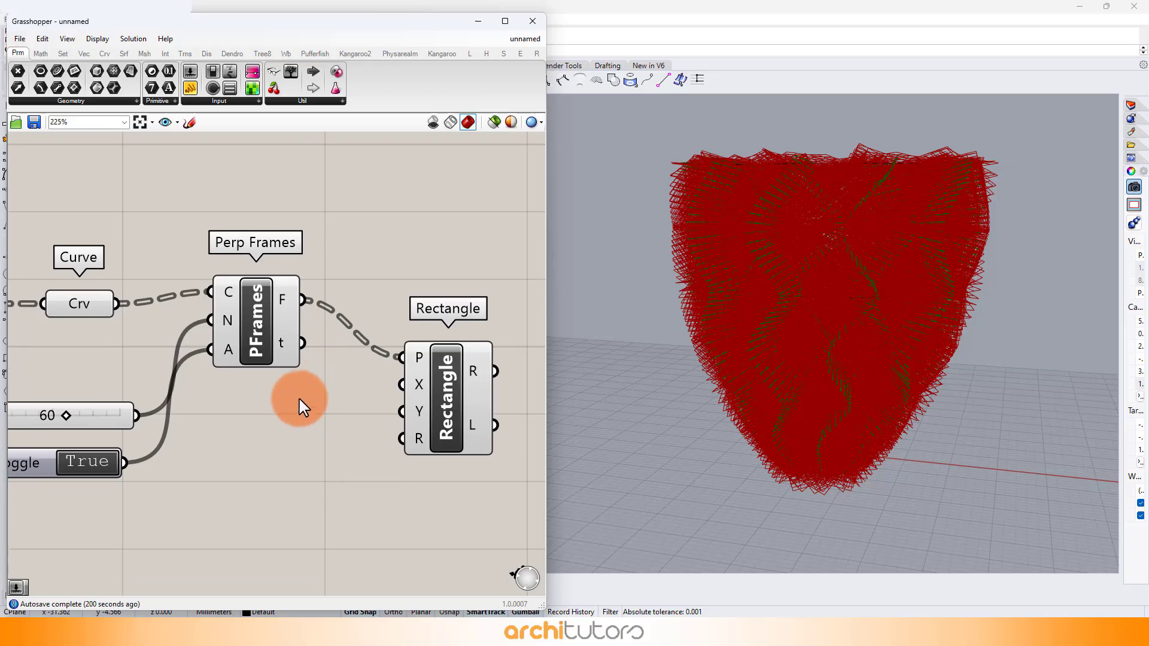
pyautogui.scroll(-3, 349, 354)
pyautogui.scroll(2, 303, 390)
pyautogui.doubleClick(282, 397)
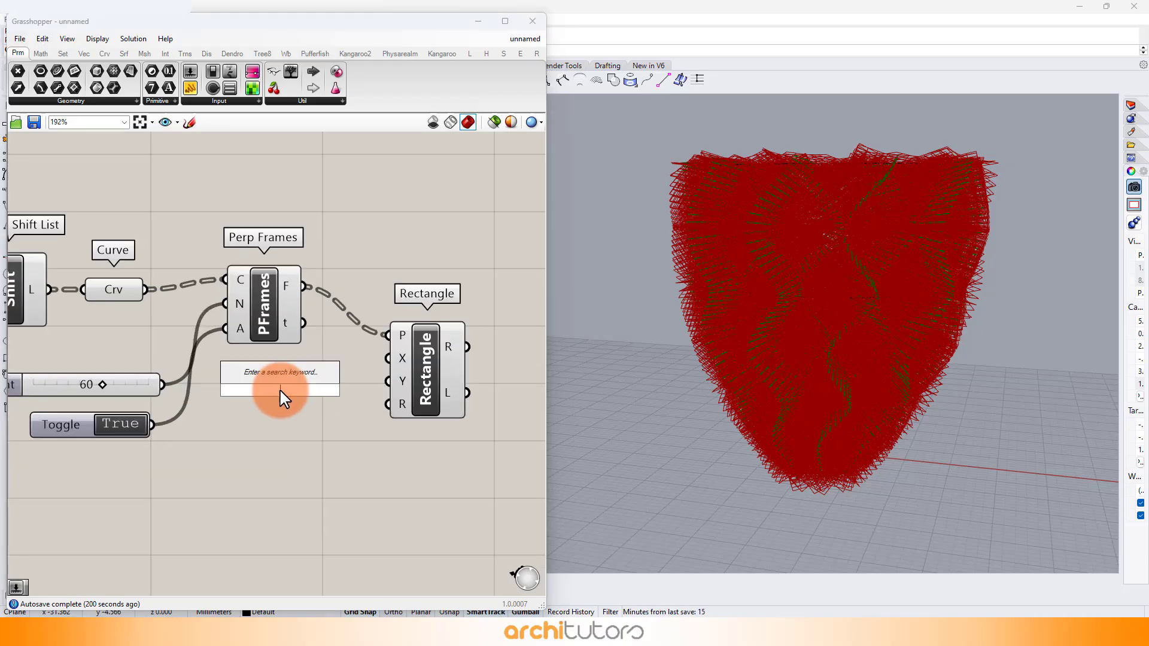
pyautogui.write('0.63')
pyautogui.press('Return')
pyautogui.moveTo(302, 394); pyautogui.dragTo(296, 479)
pyautogui.moveTo(320, 420); pyautogui.dragTo(320, 442)
# Connect the two 0.63 sliders to Rectangle's X and Y size inputs and space the components apart.
pyautogui.moveTo(425, 398); pyautogui.dragTo(439, 411)
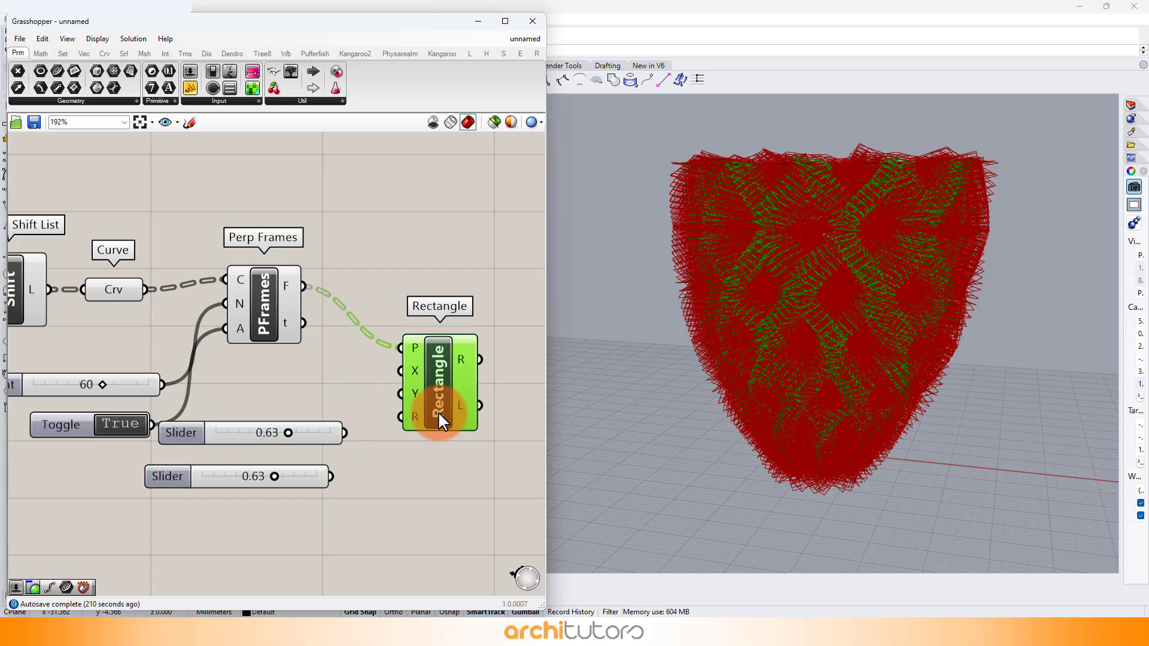
pyautogui.moveTo(321, 403); pyautogui.dragTo(340, 486)
pyautogui.click(448, 481)
pyautogui.moveTo(444, 397); pyautogui.dragTo(488, 404)
pyautogui.click(436, 441)
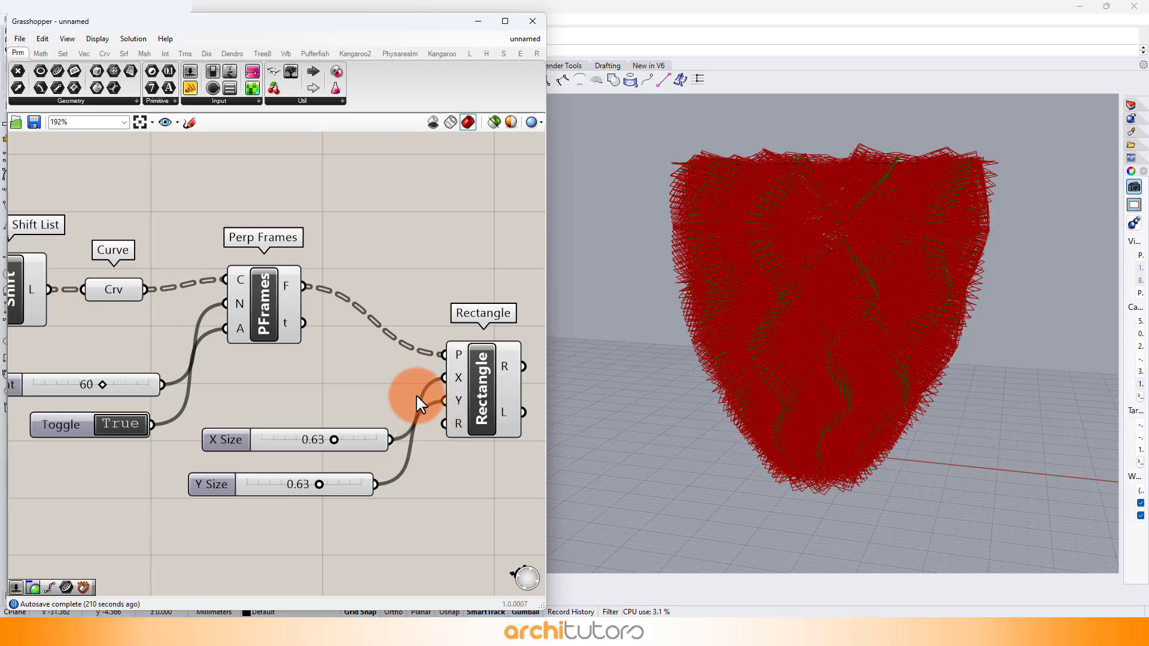
# Select the components from Area through Perp Frames and turn off their viewport preview.
pyautogui.scroll(-8, 393, 317)
pyautogui.moveTo(377, 249); pyautogui.dragTo(177, 381)
pyautogui.middleClick(286, 379)
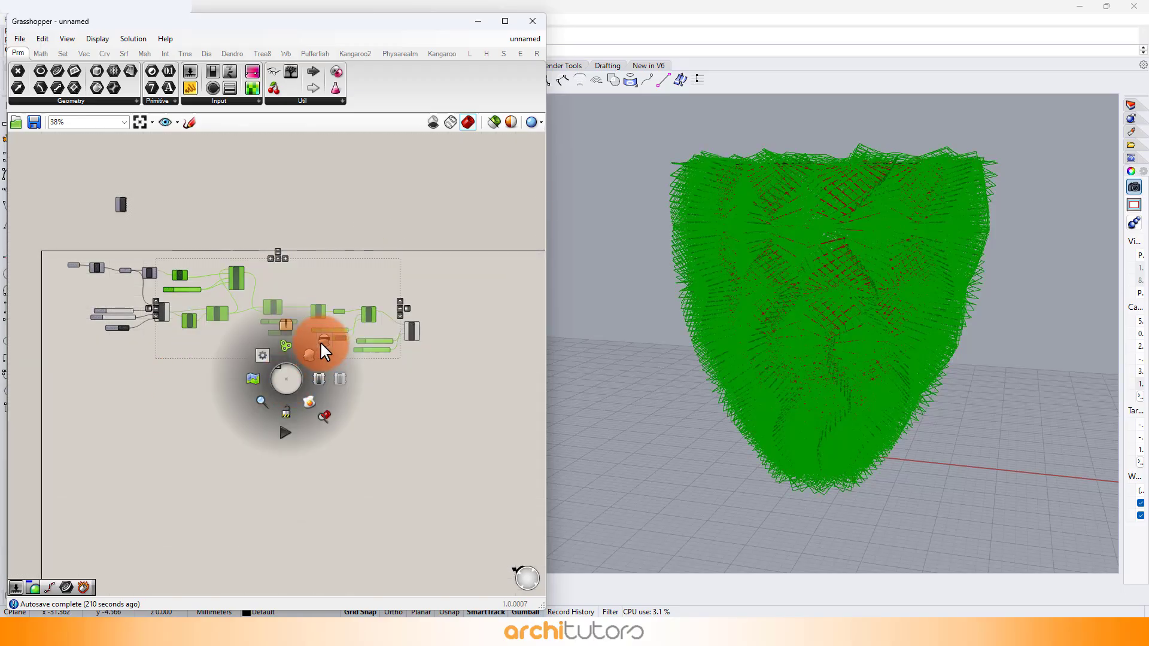
pyautogui.click(322, 342)
# Set Rectangle's Y Size slider to 0.68.
pyautogui.scroll(13, 410, 383)
pyautogui.click(362, 418)
pyautogui.moveTo(250, 420); pyautogui.dragTo(279, 425)
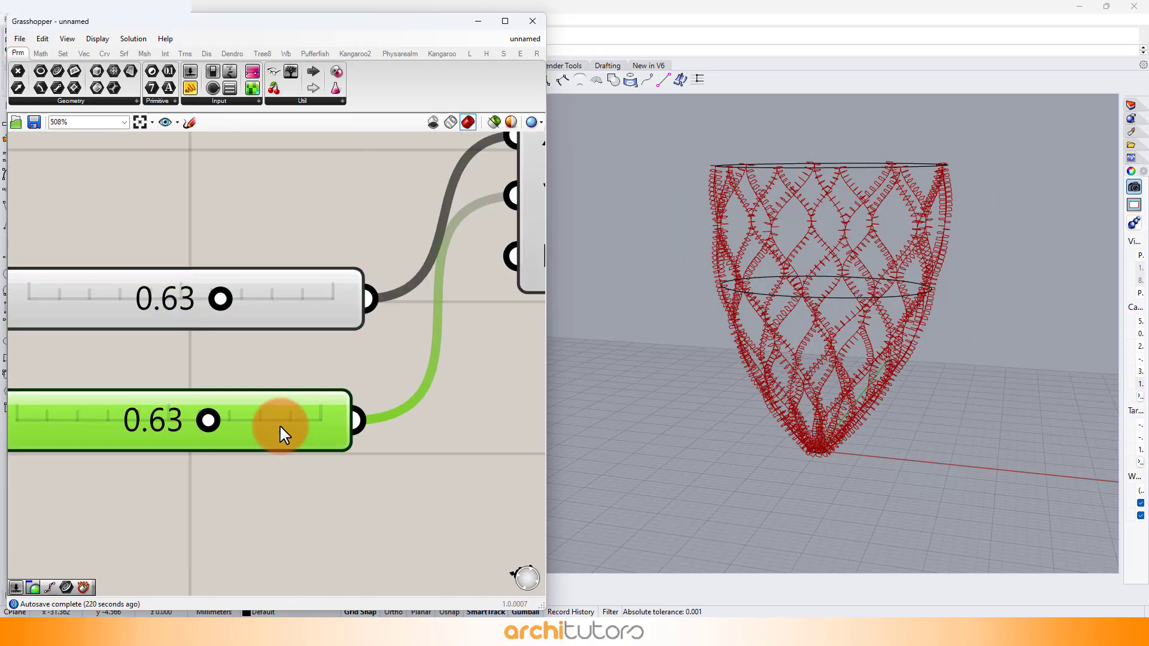
pyautogui.moveTo(195, 432); pyautogui.dragTo(231, 425)
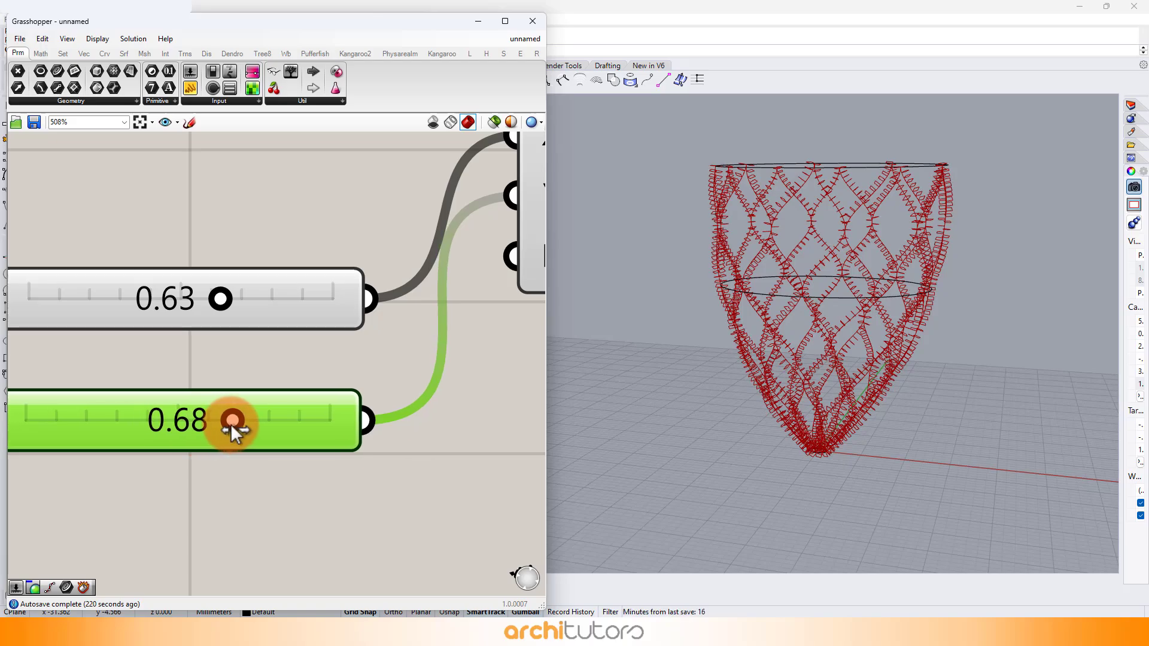
# Examine the rectangular profiles along the woven curves up close near the vessel's rim.
pyautogui.moveTo(859, 288); pyautogui.dragTo(882, 379, button='right')
pyautogui.scroll(5, 807, 252)
pyautogui.scroll(2, 805, 249)
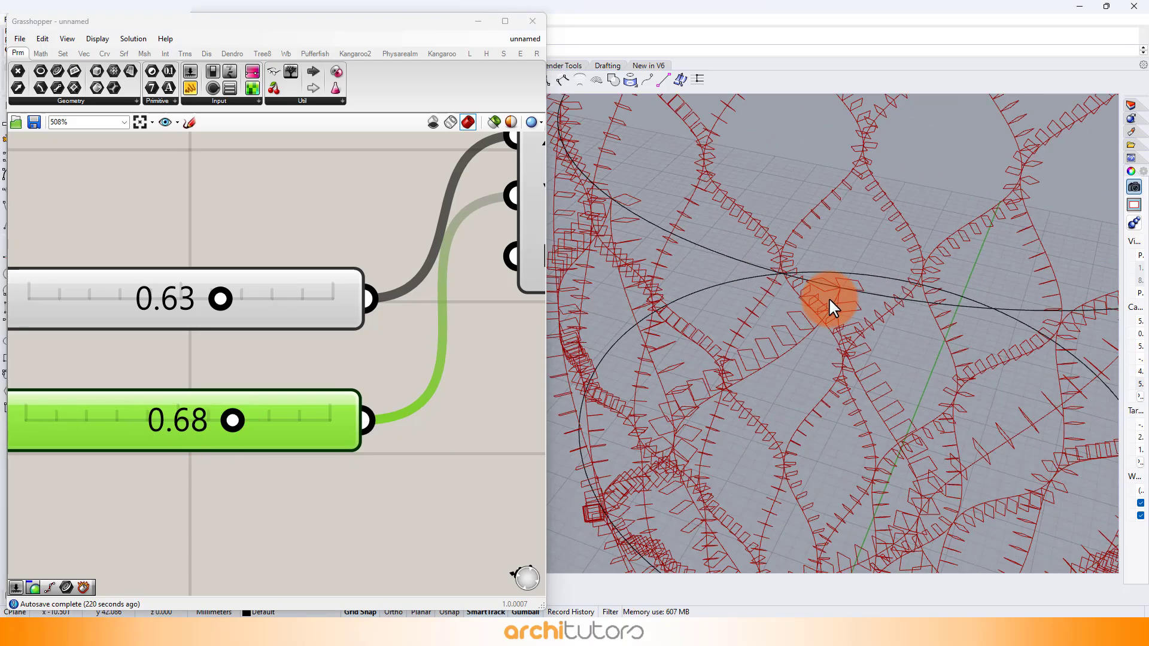
pyautogui.moveTo(819, 209); pyautogui.dragTo(822, 347, button='right')
pyautogui.scroll(3, 803, 228)
pyautogui.scroll(9, 808, 225)
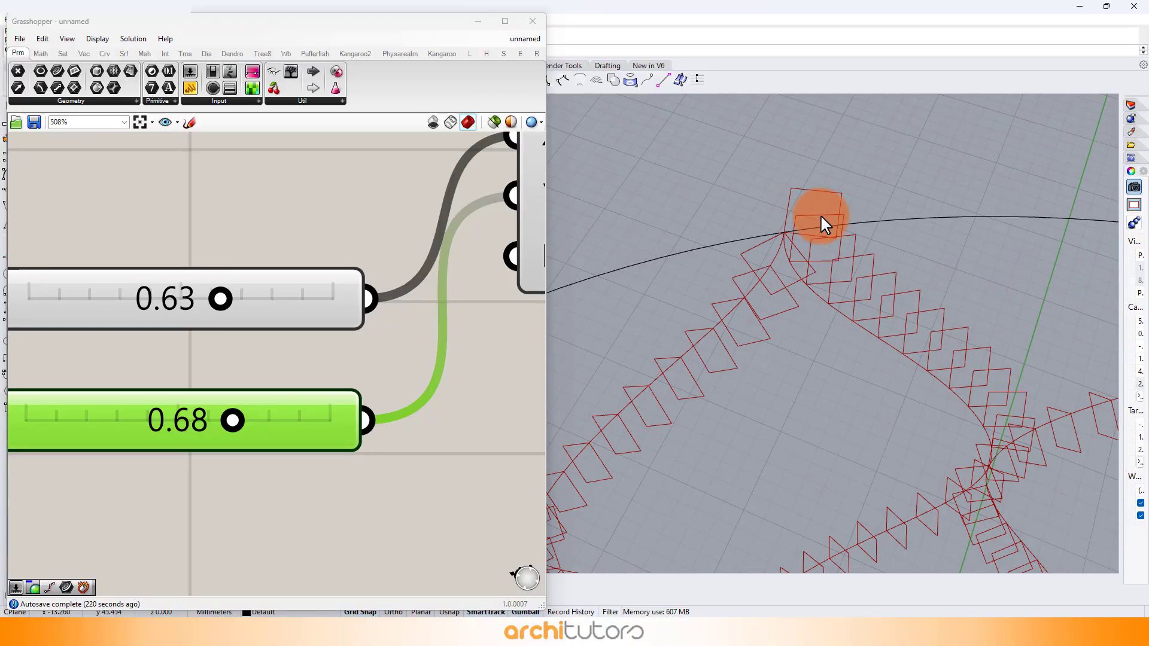
pyautogui.keyDown('shift'); pyautogui.moveTo(823, 229); pyautogui.dragTo(829, 381, button='right'); pyautogui.keyUp('shift')
pyautogui.scroll(-12, 835, 272)
pyautogui.scroll(-4, 114, 357)
pyautogui.scroll(-1, 236, 321)
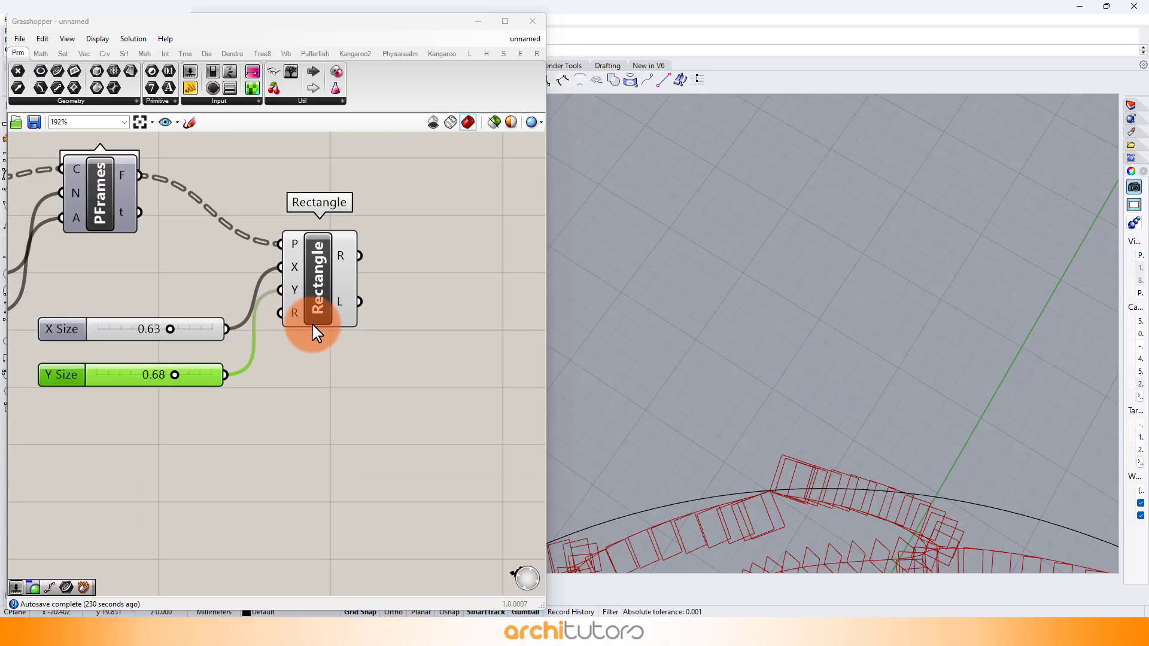
# Add a number slider with the value 0.09 below the Y Size slider and connect it to Rectangle's Radius input.
pyautogui.scroll(2, 65, 410)
pyautogui.scroll(-1, 192, 421)
pyautogui.doubleClick(193, 421)
pyautogui.write('0.09')
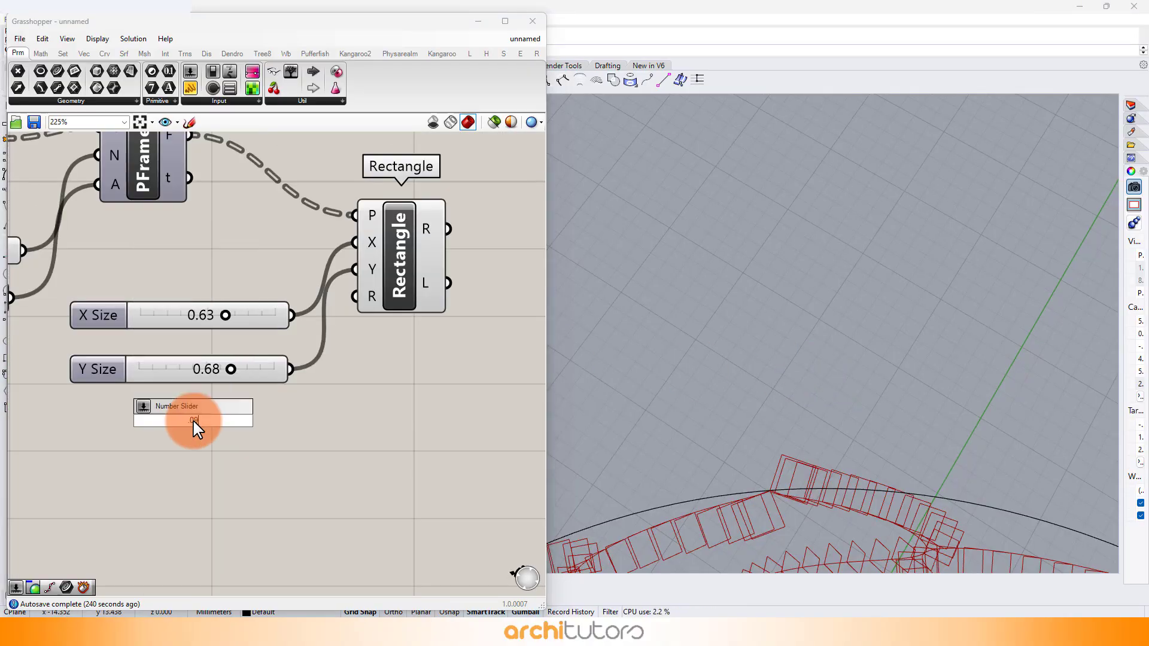
pyautogui.press('Return')
pyautogui.moveTo(346, 302); pyautogui.dragTo(356, 296)
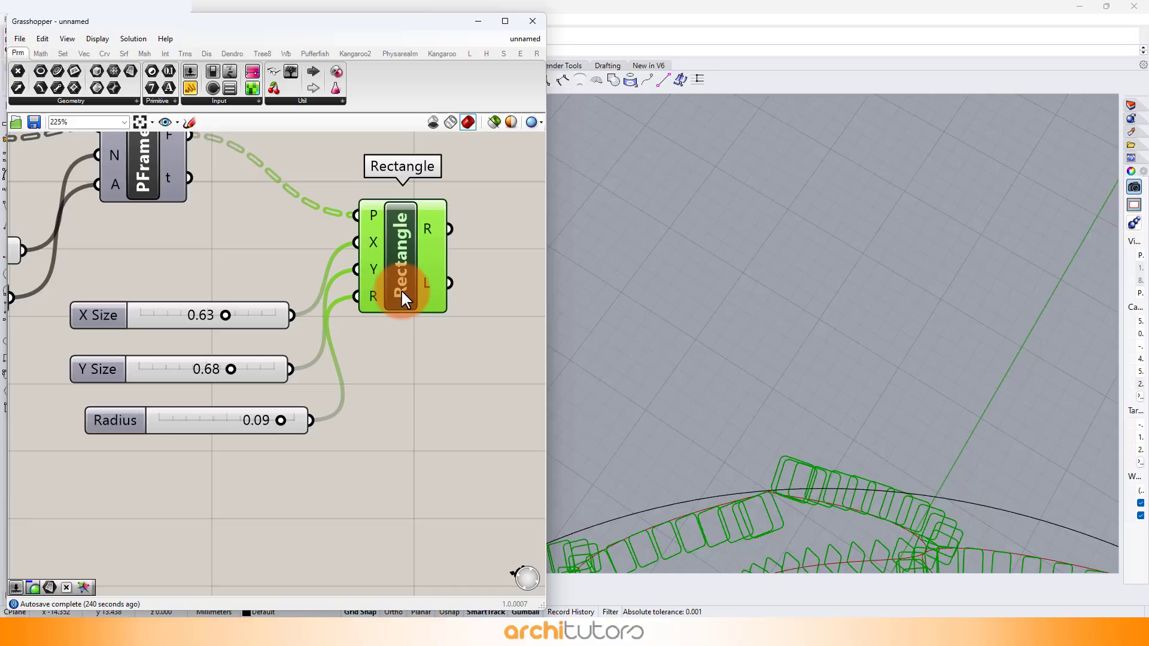
# Examine the rounded corners of the profiles and their distribution around the whole vessel.
pyautogui.scroll(5, 758, 452)
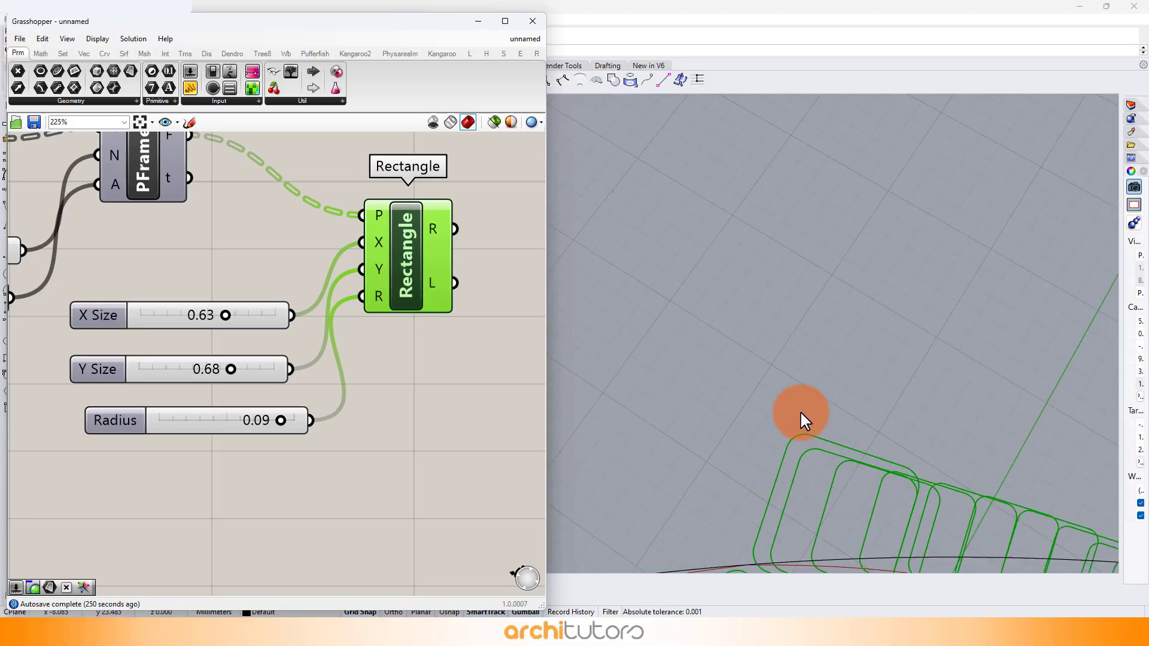
pyautogui.scroll(-5, 865, 349)
pyautogui.moveTo(866, 346); pyautogui.dragTo(838, 339, button='right')
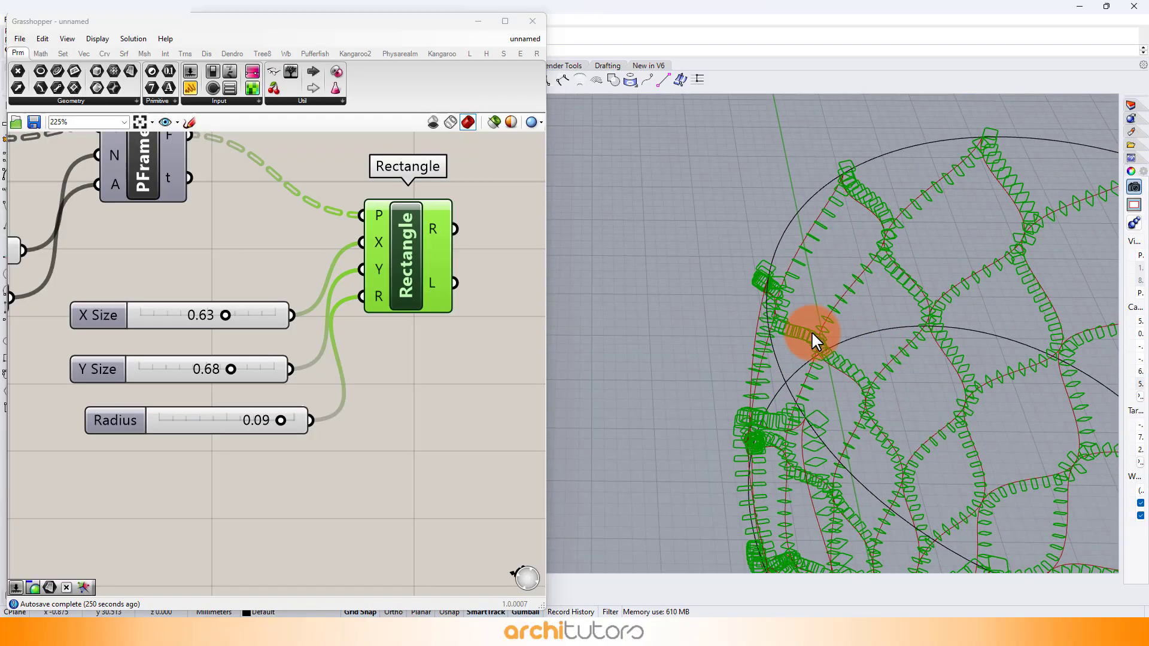
pyautogui.scroll(-7, 727, 320)
pyautogui.moveTo(723, 319); pyautogui.dragTo(782, 316, button='right')
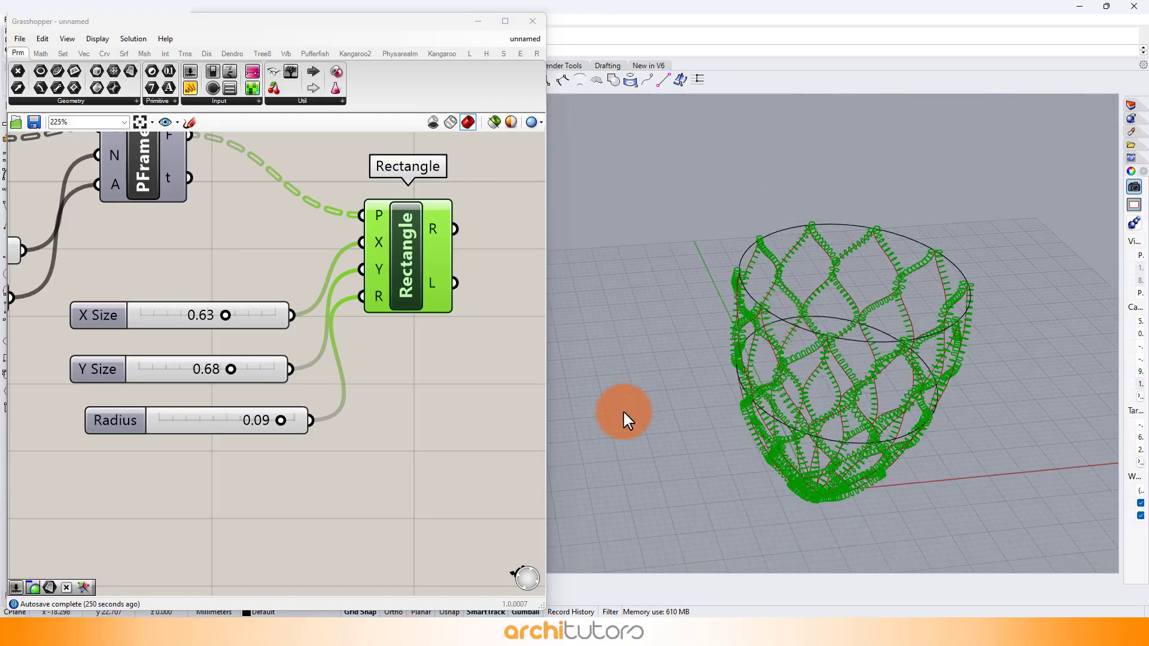
pyautogui.moveTo(705, 372); pyautogui.dragTo(801, 308, button='right')
pyautogui.click(360, 362)
# Add a Loft component after Rectangle and connect the rectangle output to its curves input.
pyautogui.moveTo(390, 359); pyautogui.dragTo(257, 397, button='right')
pyautogui.doubleClick(424, 283)
pyautogui.write('l')
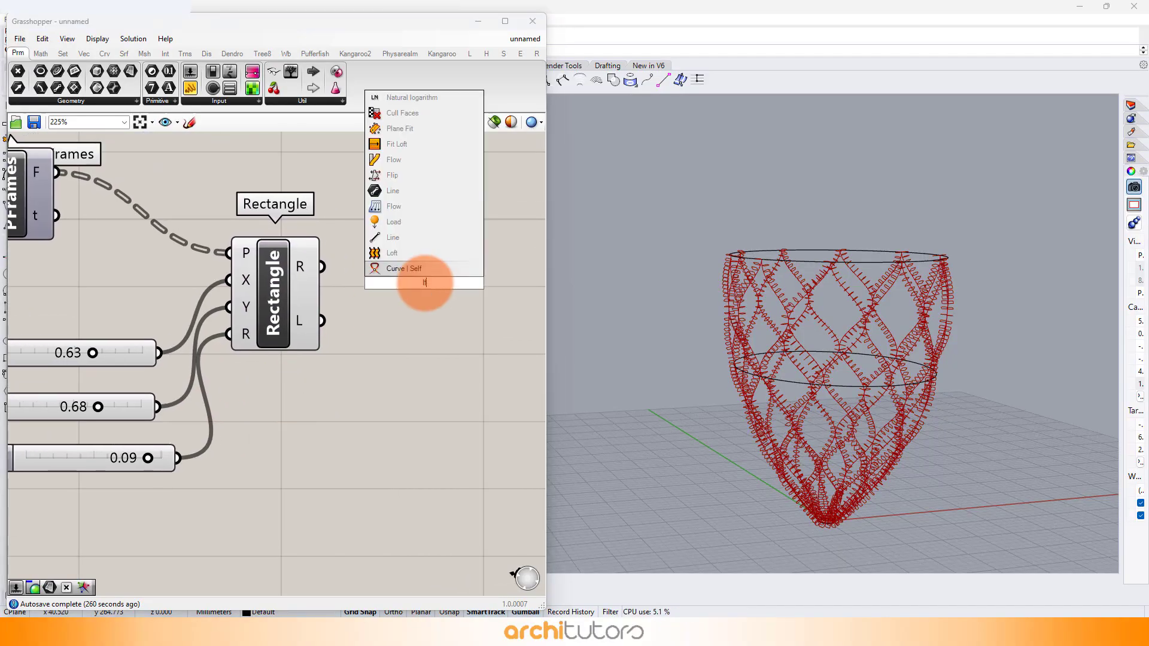
pyautogui.write('f')
pyautogui.click(419, 253)
pyautogui.moveTo(428, 310); pyautogui.dragTo(432, 308)
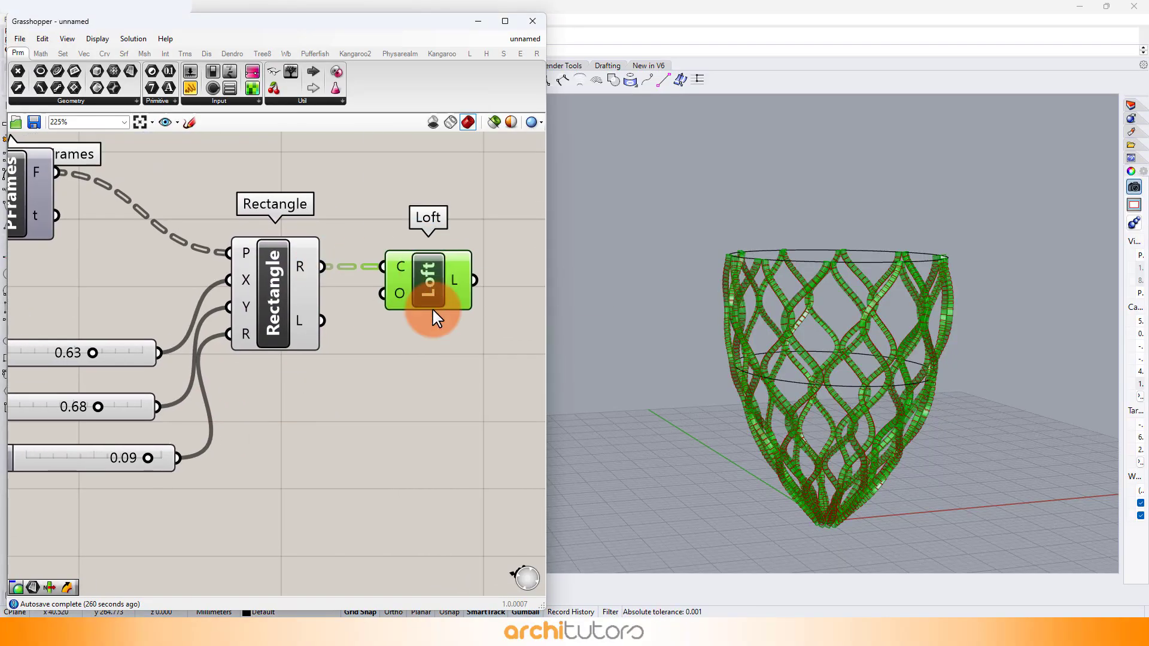
pyautogui.click(469, 368)
# Add a Custom Preview component and connect Loft's output to its geometry input.
pyautogui.moveTo(475, 372); pyautogui.dragTo(309, 404, button='right')
pyautogui.doubleClick(415, 357)
pyautogui.write('cu')
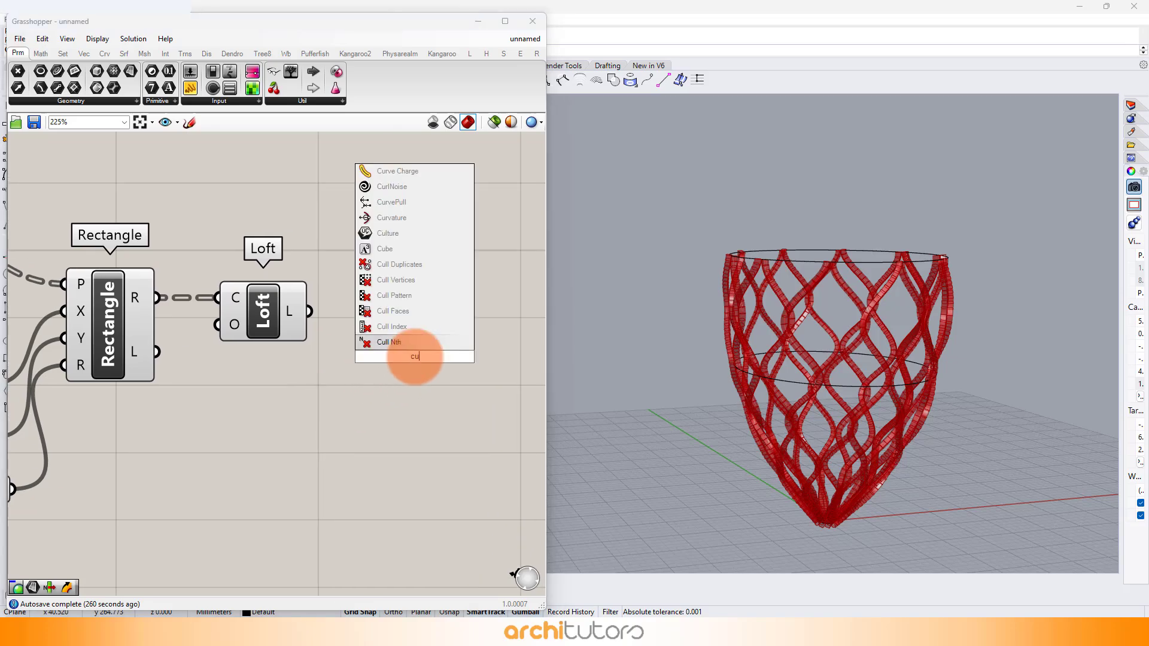
pyautogui.write('s')
pyautogui.click(393, 284)
pyautogui.moveTo(310, 311); pyautogui.dragTo(382, 336)
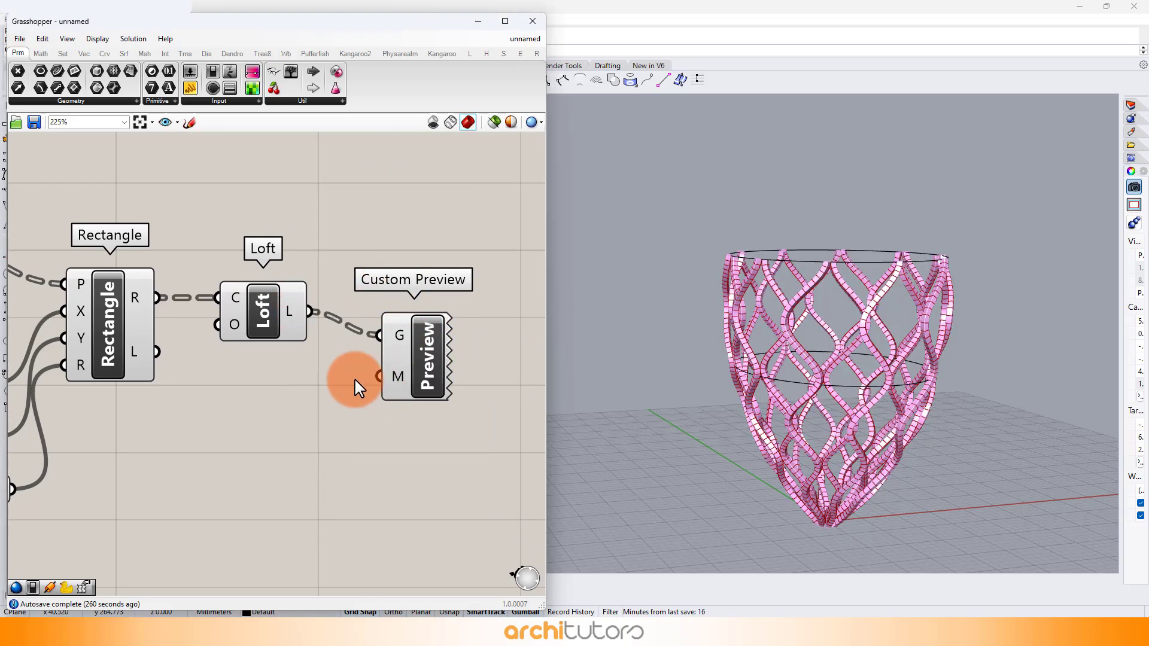
# Turn off the viewport preview of the Rectangle and Loft components.
pyautogui.scroll(-3, 337, 311)
pyautogui.moveTo(320, 261); pyautogui.dragTo(190, 383)
pyautogui.middleClick(220, 428)
pyautogui.click(260, 393)
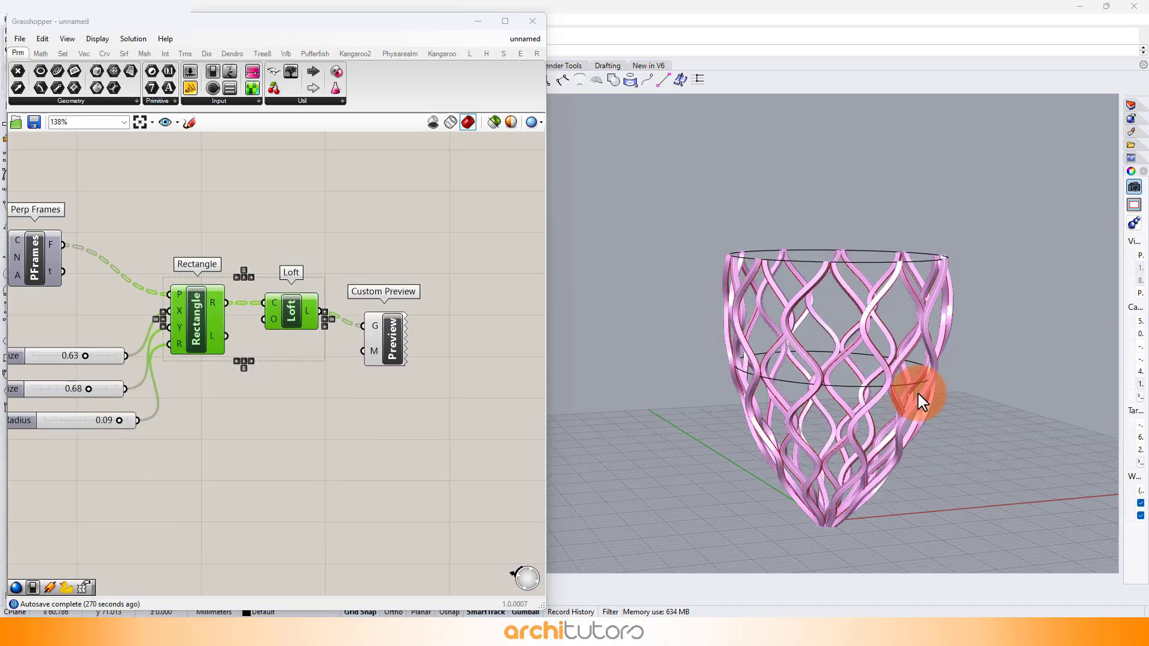
pyautogui.moveTo(921, 402); pyautogui.dragTo(758, 419, button='right')
# Add a Scale component above the Surface and Bounding Box components.
pyautogui.scroll(-5, 299, 329)
pyautogui.moveTo(171, 197); pyautogui.dragTo(427, 262, button='right')
pyautogui.moveTo(153, 275); pyautogui.dragTo(268, 386, button='right')
pyautogui.scroll(7, 326, 376)
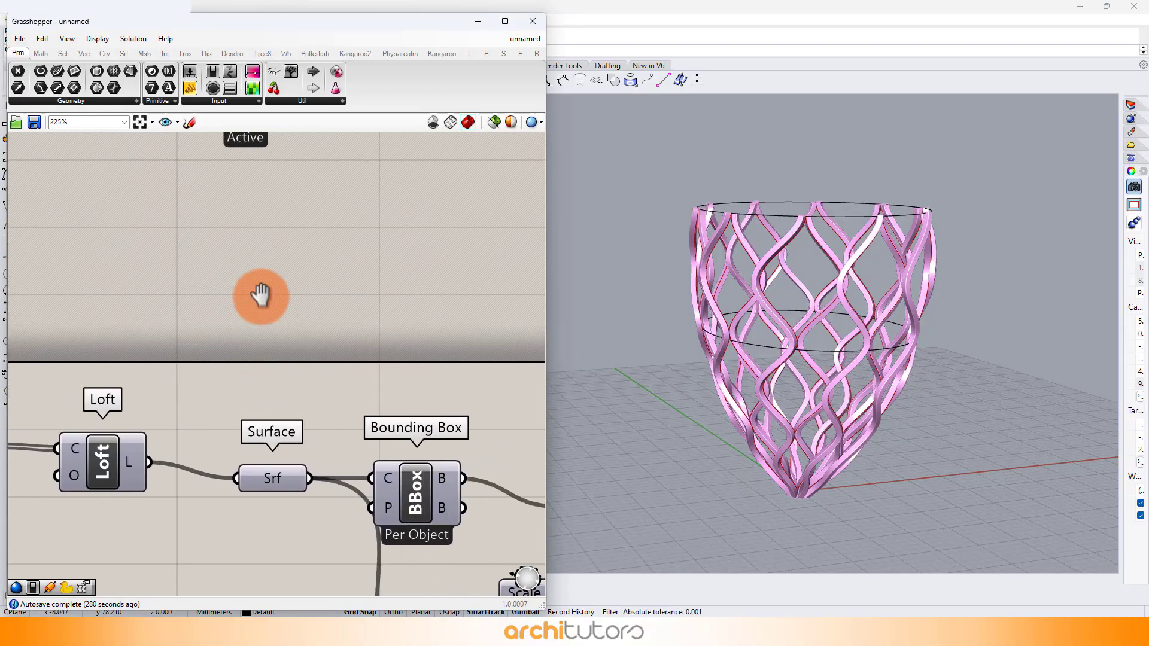
pyautogui.moveTo(261, 297); pyautogui.dragTo(264, 303, button='right')
pyautogui.doubleClick(260, 274)
pyautogui.write('sc')
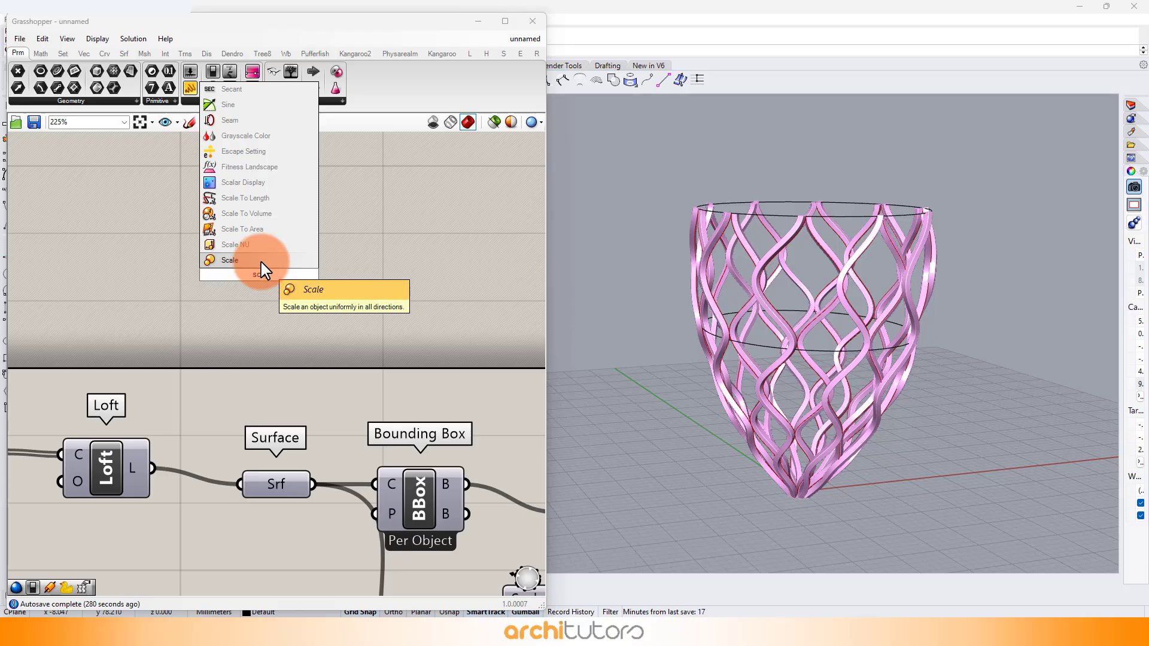
pyautogui.click(261, 262)
pyautogui.moveTo(257, 282); pyautogui.dragTo(401, 272)
# Add an Area component beside Scale and connect the Surface parameter to the geometry inputs of Area and Scale.
pyautogui.doubleClick(216, 322)
pyautogui.write('a')
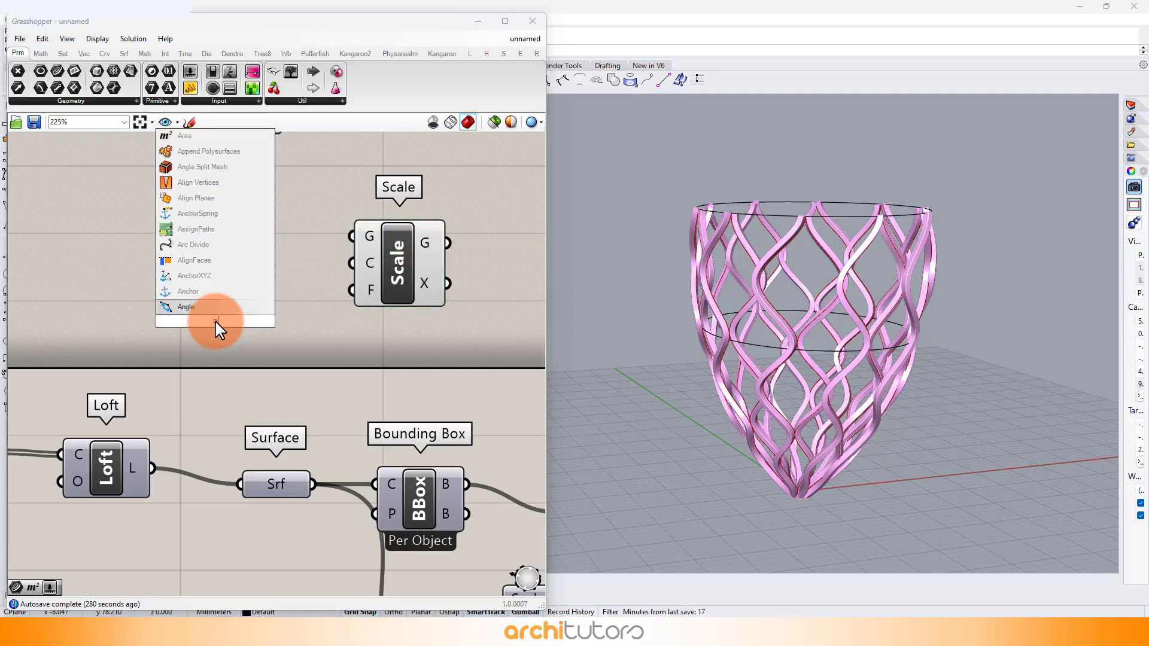
pyautogui.write('rea')
pyautogui.click(210, 309)
pyautogui.moveTo(150, 469); pyautogui.dragTo(167, 359)
pyautogui.moveTo(285, 485); pyautogui.dragTo(246, 483)
pyautogui.moveTo(275, 485); pyautogui.dragTo(170, 321)
pyautogui.moveTo(219, 313); pyautogui.dragTo(238, 306)
pyautogui.click(351, 441)
pyautogui.moveTo(333, 232); pyautogui.dragTo(334, 233)
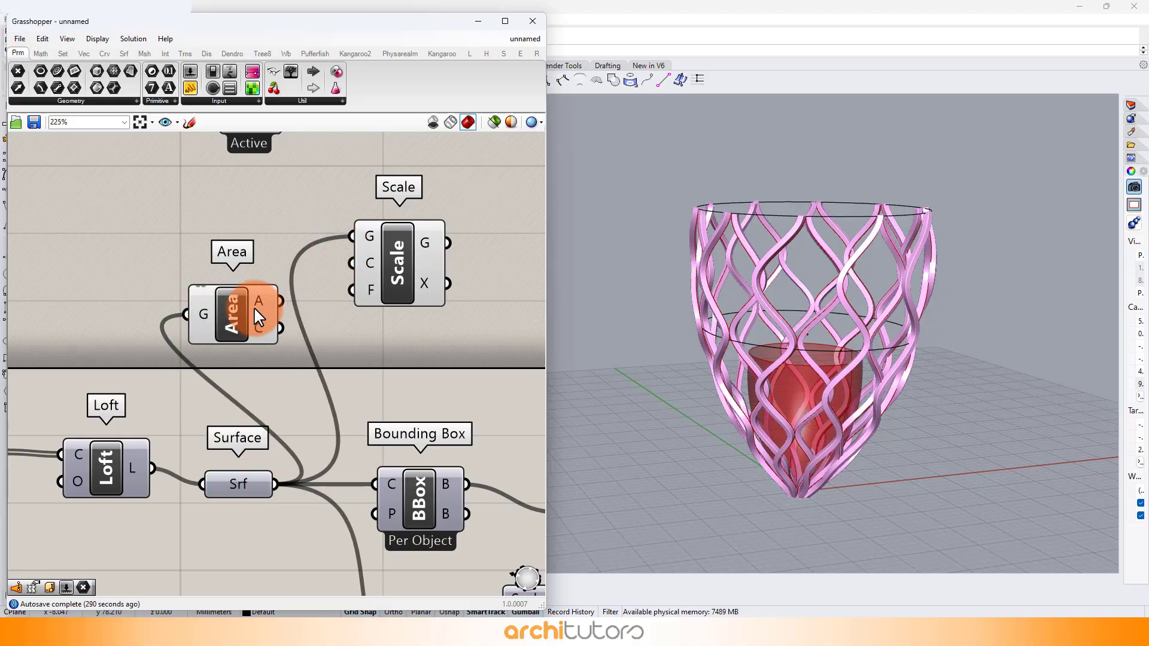
# Connect Area's centroid to Scale's center input and add a 0.99 number slider wired to its Factor input.
pyautogui.moveTo(252, 309); pyautogui.dragTo(235, 250)
pyautogui.doubleClick(152, 362)
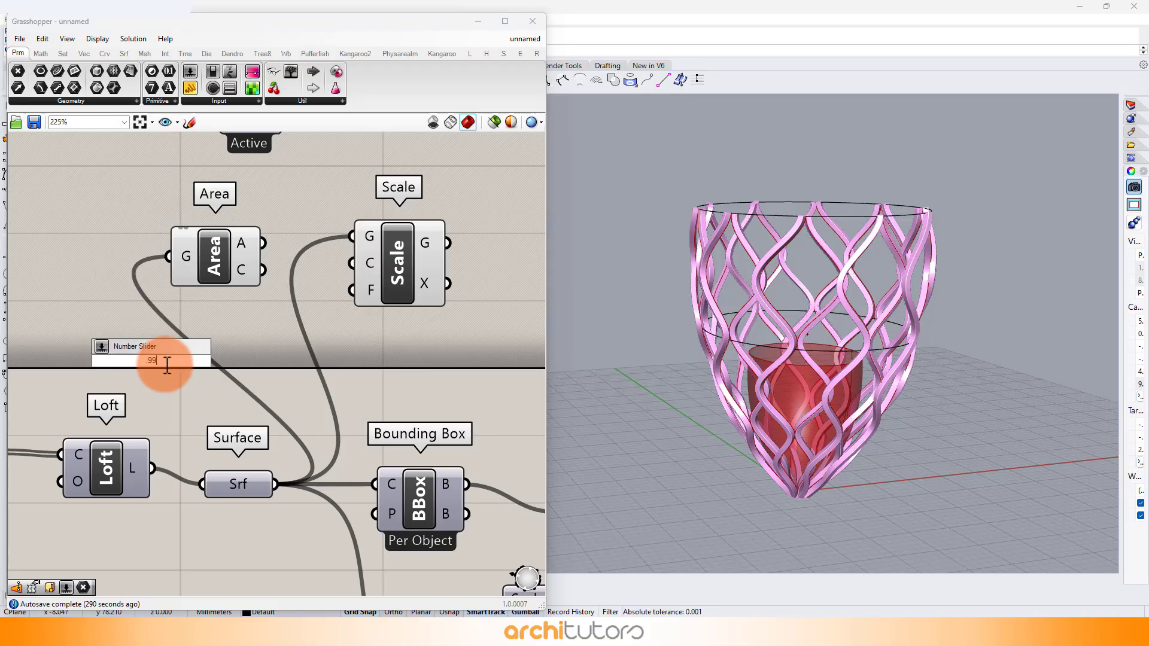
pyautogui.press('Return')
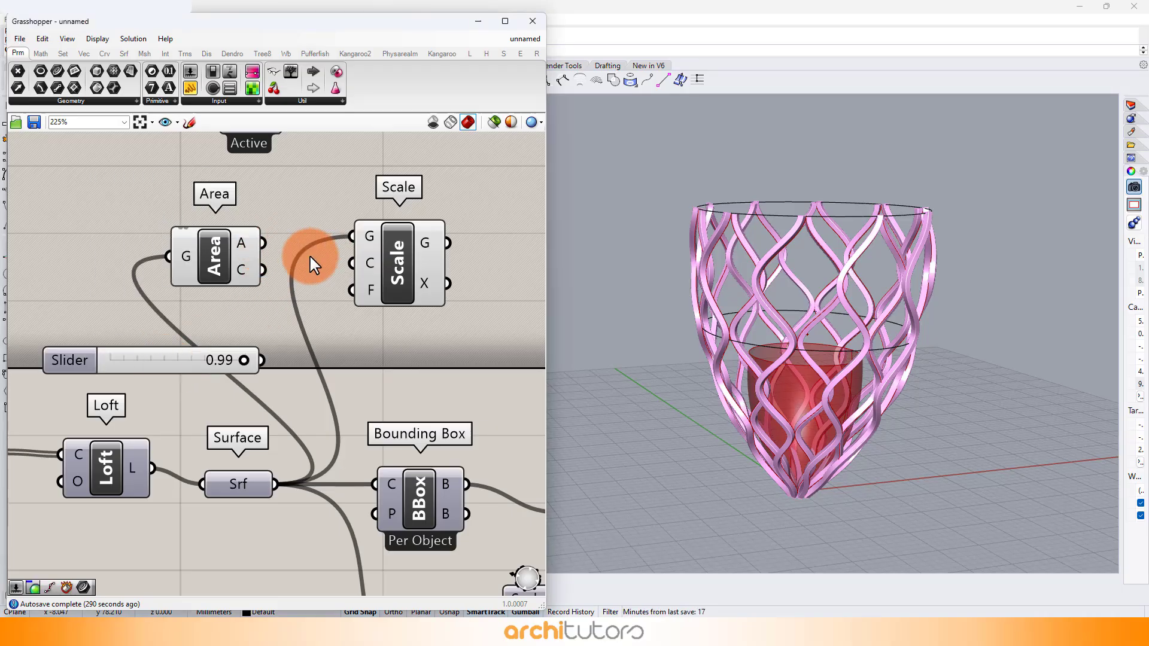
pyautogui.moveTo(359, 273); pyautogui.dragTo(339, 295)
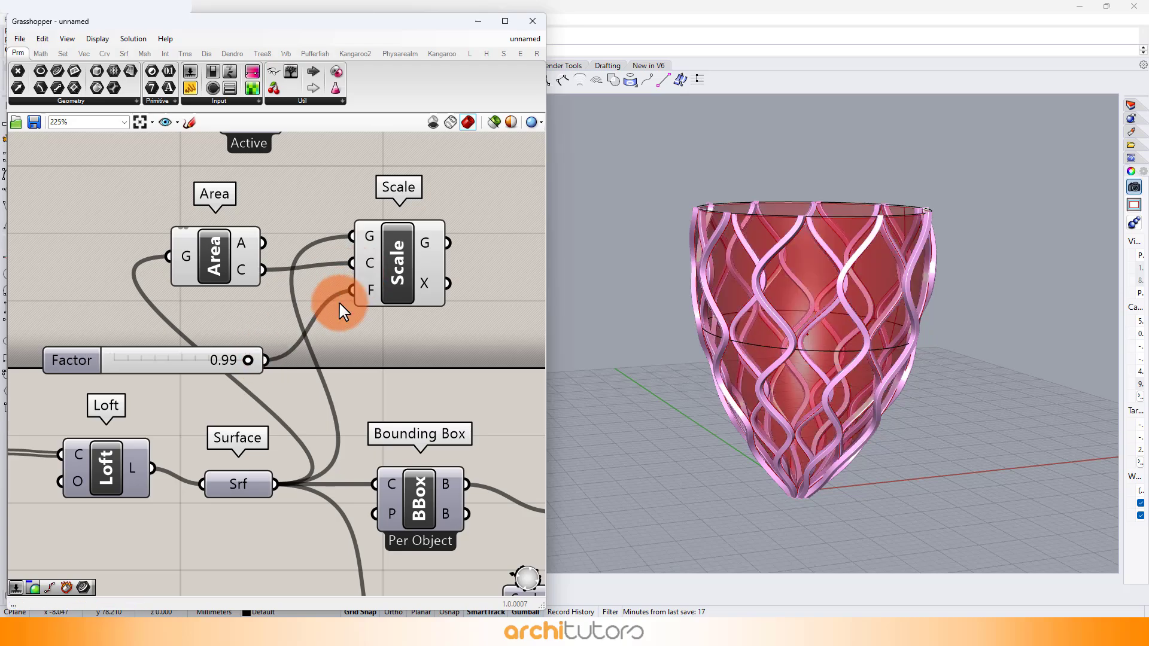
# Copy the Loft and Custom Preview components beside Scale and connect Scale's geometry output to the copied Loft.
pyautogui.moveTo(503, 316); pyautogui.dragTo(302, 330, button='right')
pyautogui.scroll(-3, 263, 285)
pyautogui.scroll(-4, 263, 285)
pyautogui.moveTo(401, 337); pyautogui.dragTo(78, 282, button='right')
pyautogui.moveTo(466, 354); pyautogui.dragTo(23, 178)
pyautogui.moveTo(61, 244); pyautogui.dragTo(430, 318, button='right')
pyautogui.scroll(4, 371, 263)
pyautogui.scroll(2, 400, 250)
pyautogui.moveTo(400, 250); pyautogui.dragTo(298, 319)
pyautogui.click(230, 368)
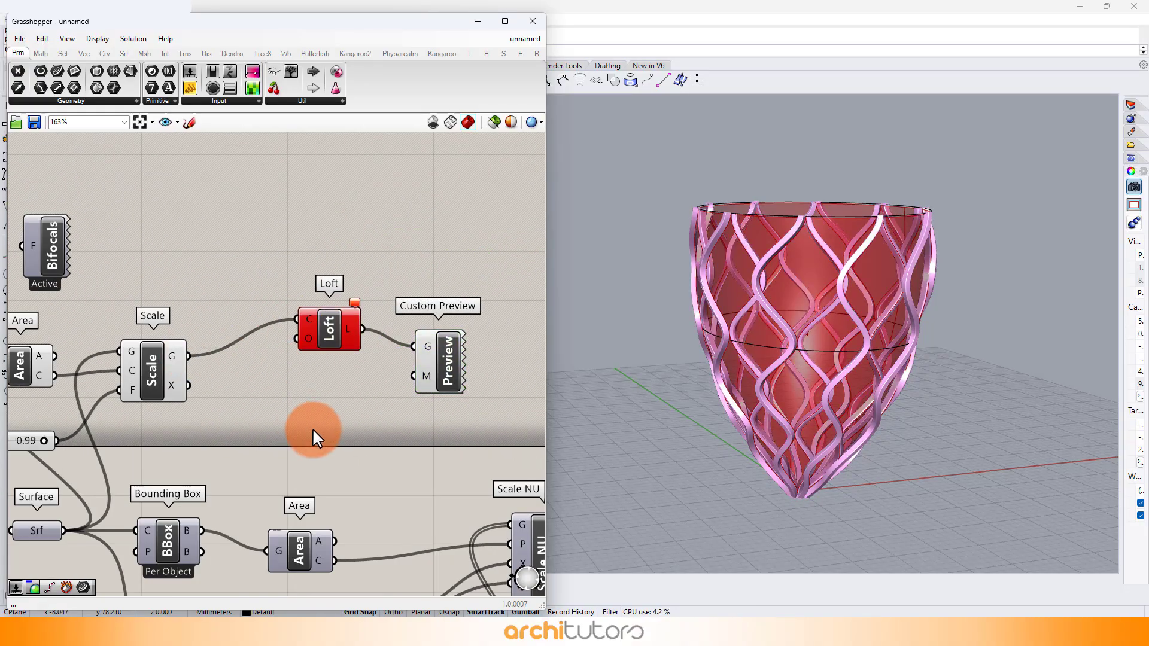
# Add a Colour Swatch component below the copied Loft.
pyautogui.doubleClick(313, 429)
pyautogui.write('swa')
pyautogui.click(305, 369)
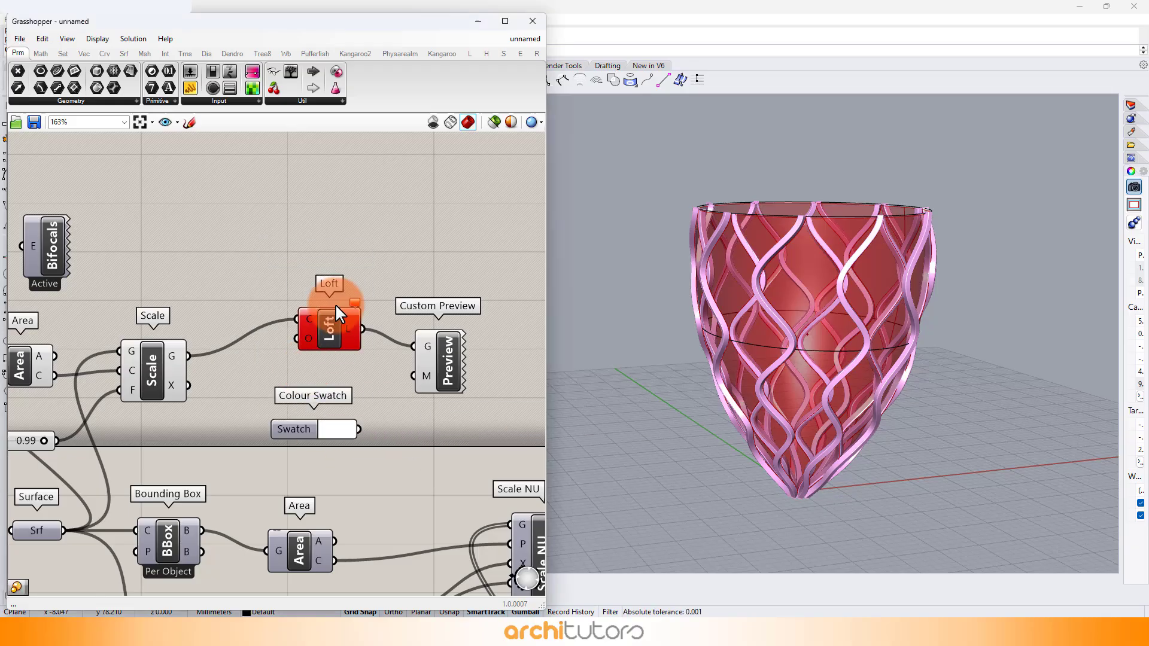
# Delete the copied Loft and connect Scale's geometry and the white Colour Swatch to the Custom Preview inputs.
pyautogui.click(335, 317)
pyautogui.press('Delete')
pyautogui.moveTo(163, 366); pyautogui.dragTo(372, 379)
pyautogui.click(376, 417)
pyautogui.moveTo(318, 429); pyautogui.dragTo(296, 423)
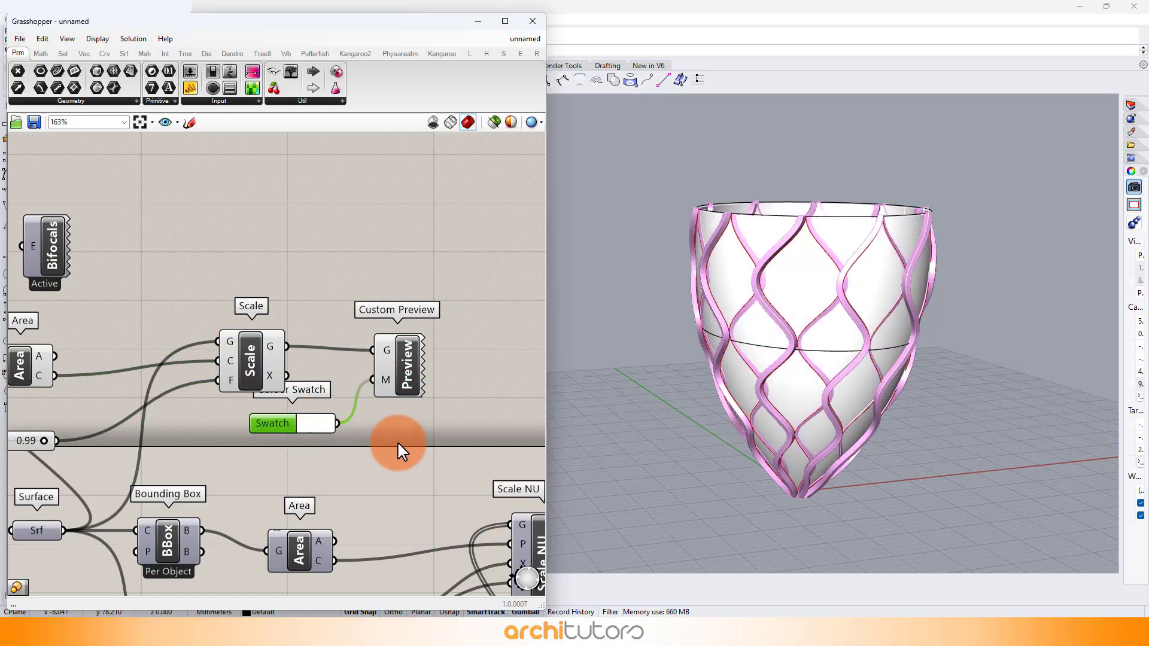
# Set Scale's Factor slider to 0.98.
pyautogui.moveTo(319, 418); pyautogui.dragTo(417, 408, button='right')
pyautogui.scroll(5, 131, 437)
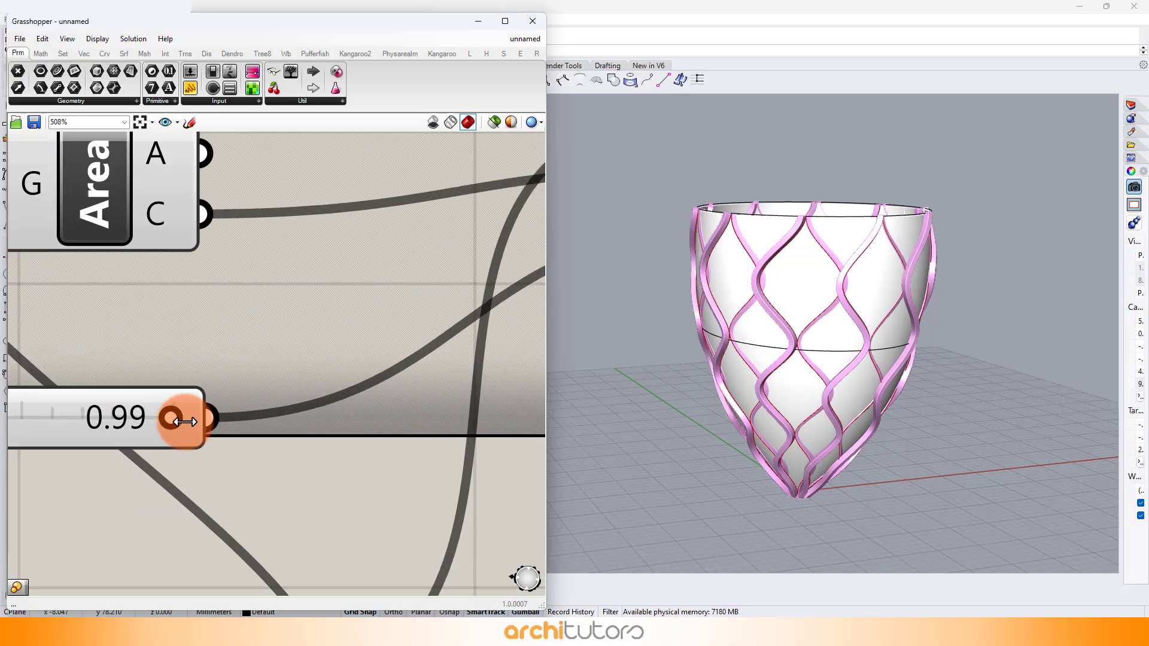
pyautogui.moveTo(173, 423); pyautogui.dragTo(169, 423)
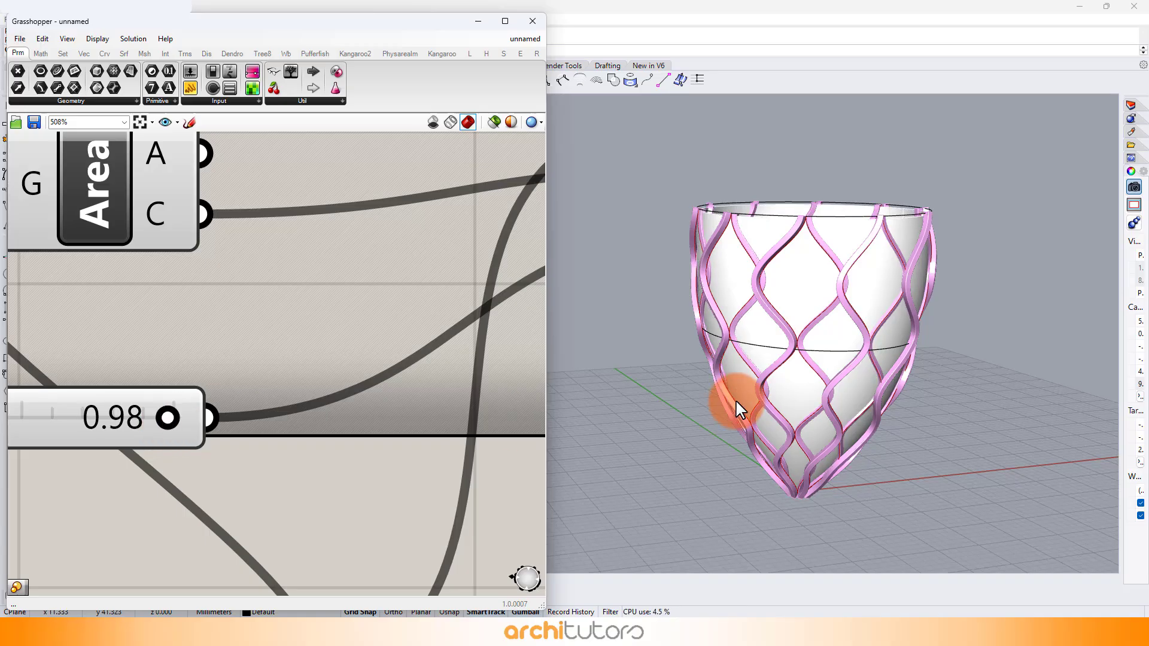
pyautogui.moveTo(741, 410)
pyautogui.mouseDown(button='right')
pyautogui.moveTo(757, 379)
pyautogui.moveTo(821, 379)
pyautogui.moveTo(795, 406)
pyautogui.moveTo(735, 408)
pyautogui.mouseUp(button='right')
pyautogui.scroll(-4, 323, 344)
pyautogui.moveTo(358, 366); pyautogui.dragTo(256, 378, button='right')
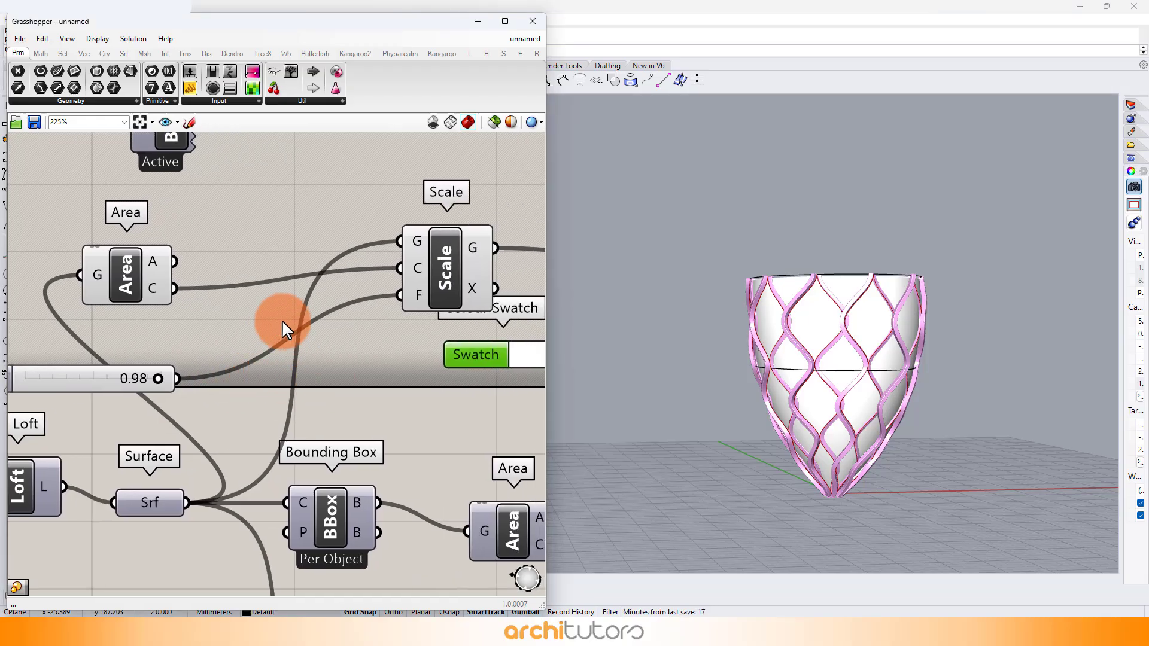
# Bake the Scale component's surface to the Default layer.
pyautogui.scroll(-4, 281, 319)
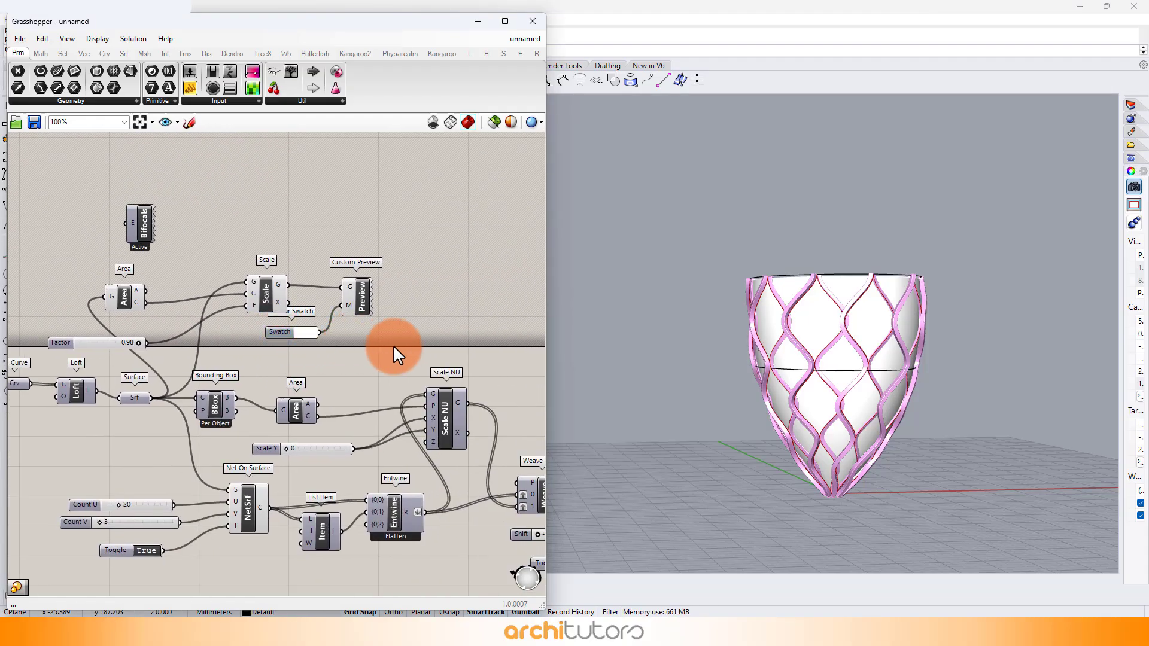
pyautogui.scroll(3, 324, 320)
pyautogui.rightClick(132, 267)
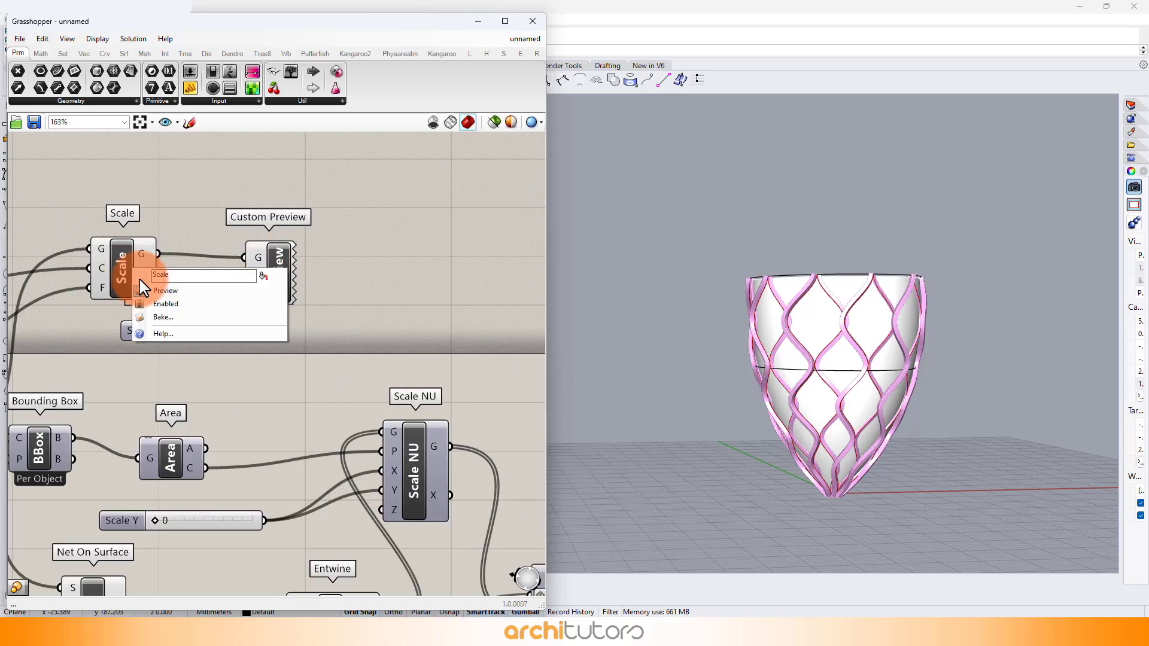
pyautogui.click(160, 317)
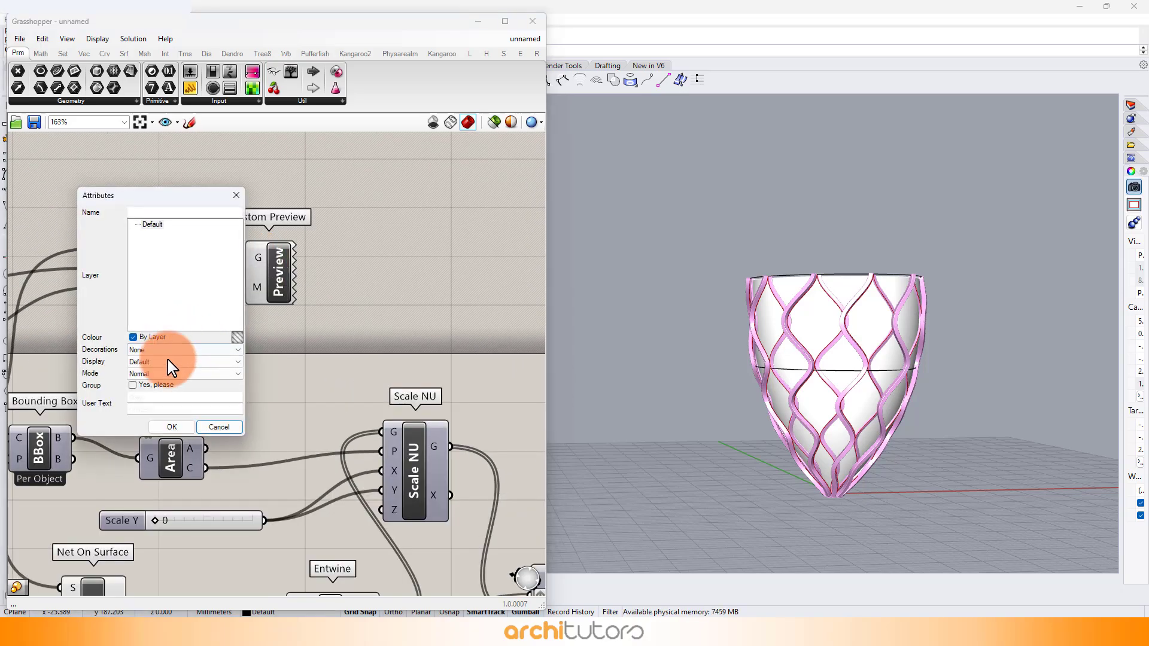
pyautogui.click(171, 427)
# Bake the Loft made from the rectangles to the Default layer.
pyautogui.scroll(-5, 177, 260)
pyautogui.scroll(5, 328, 343)
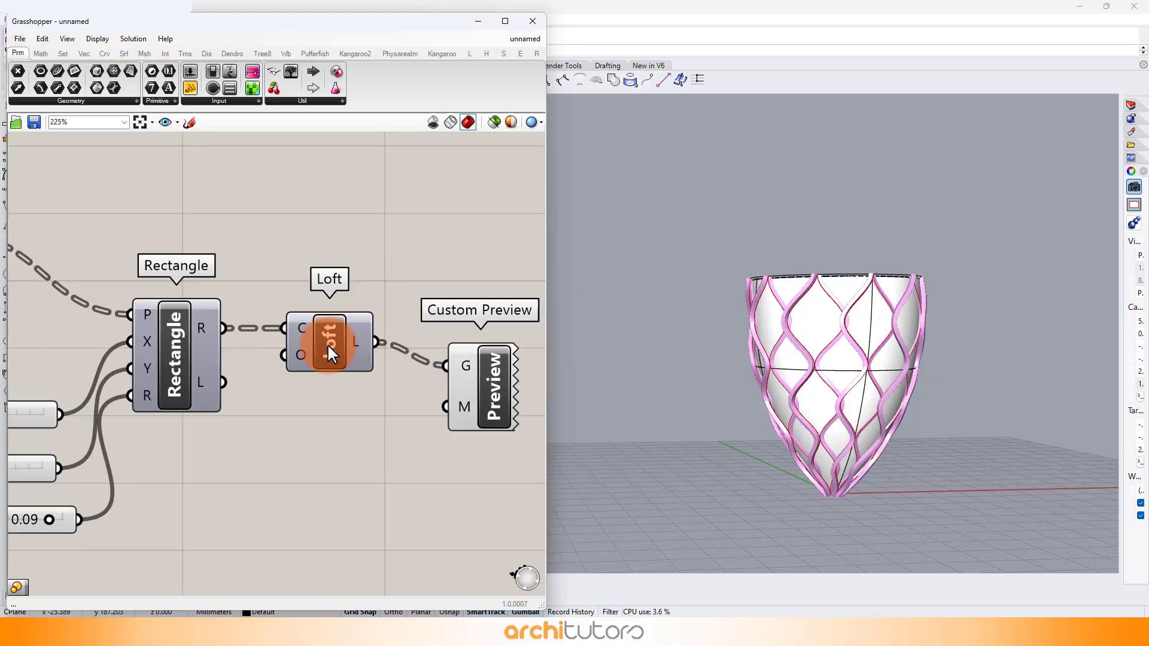
pyautogui.rightClick(323, 343)
pyautogui.click(354, 399)
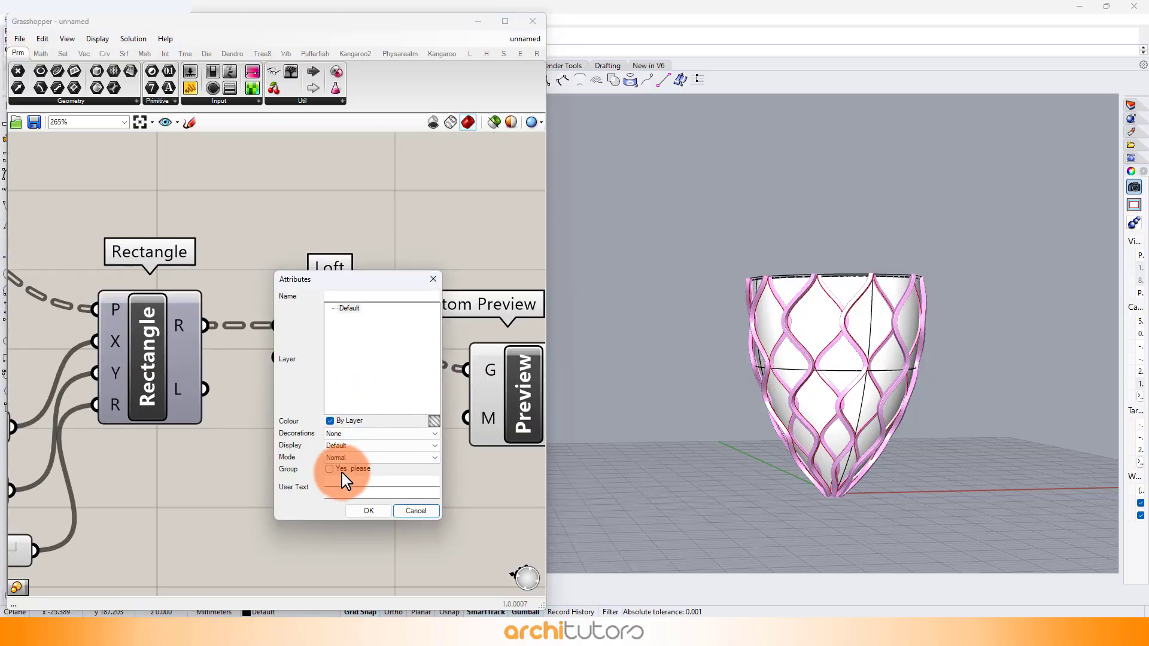
pyautogui.click(356, 510)
# Delete the Custom Preview component connected to the rectangle Loft.
pyautogui.scroll(-2, 359, 399)
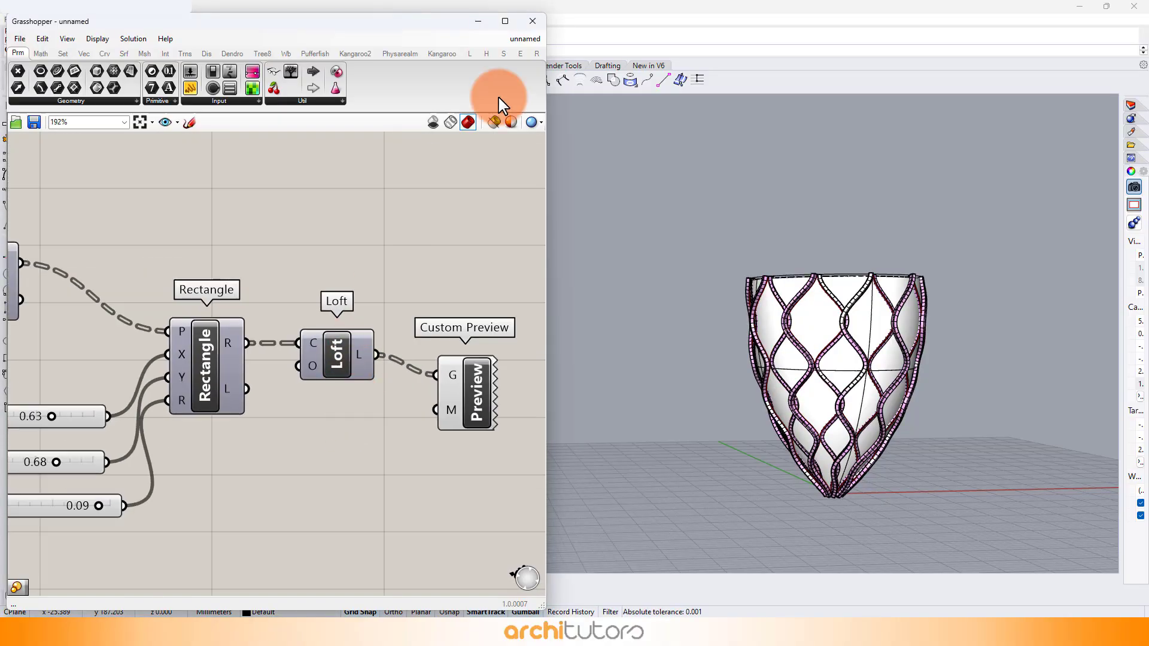
pyautogui.click(457, 389)
pyautogui.press('Delete')
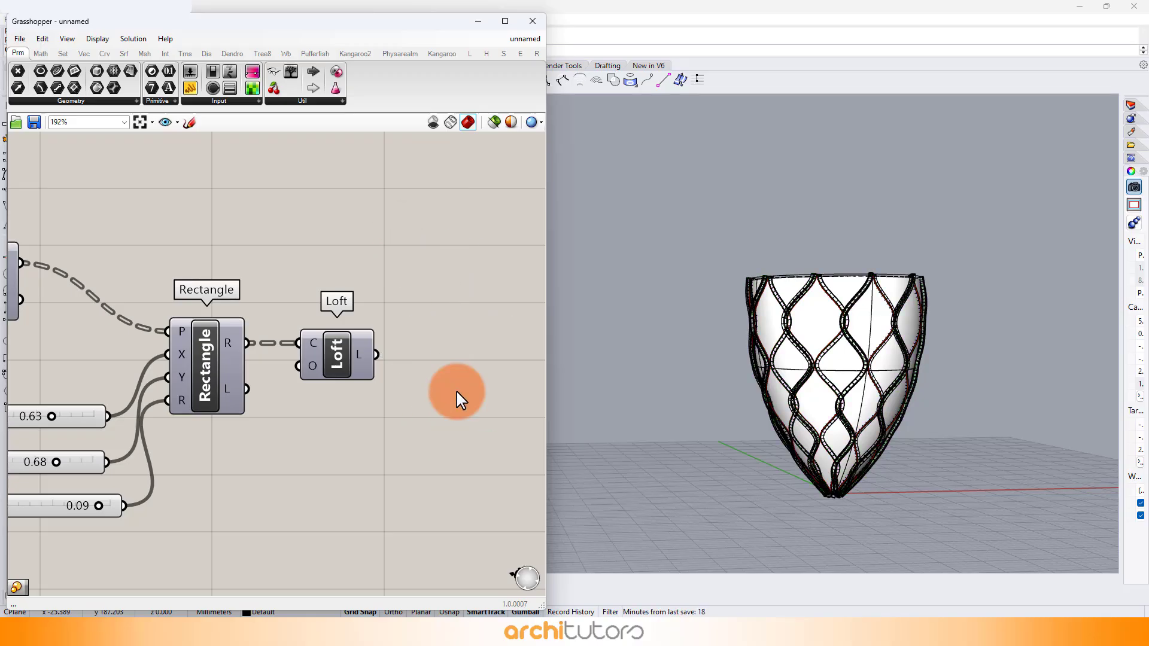
# Select all components of the definition and turn off their viewport preview.
pyautogui.scroll(-8, 456, 395)
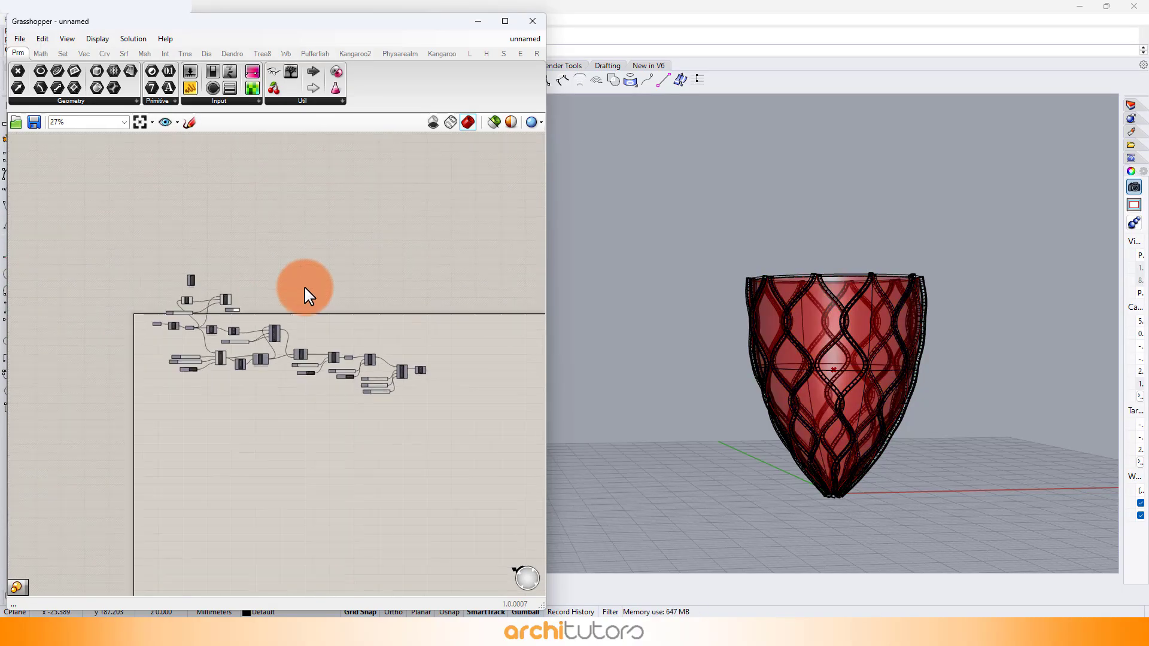
pyautogui.scroll(-1, 305, 288)
pyautogui.moveTo(456, 233); pyautogui.dragTo(110, 438)
pyautogui.middleClick(241, 400)
pyautogui.click(275, 359)
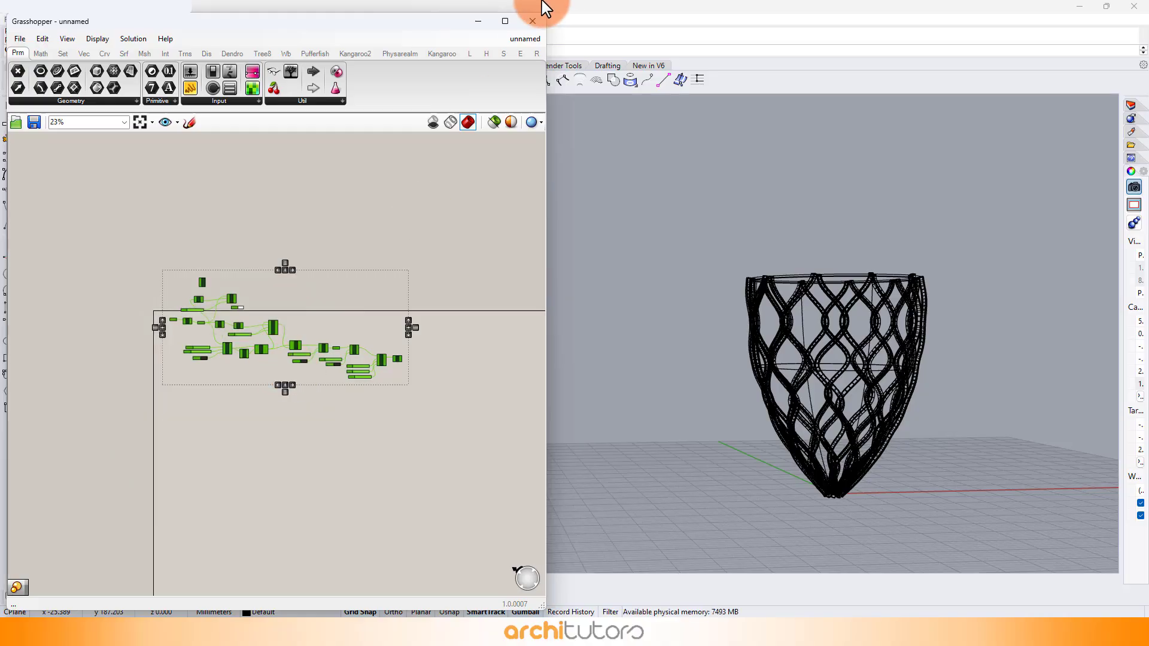
# Minimize Grasshopper and switch Rhino's Perspective viewport to the Rendered display mode to view the baked vessel.
pyautogui.click(479, 23)
pyautogui.click(89, 100)
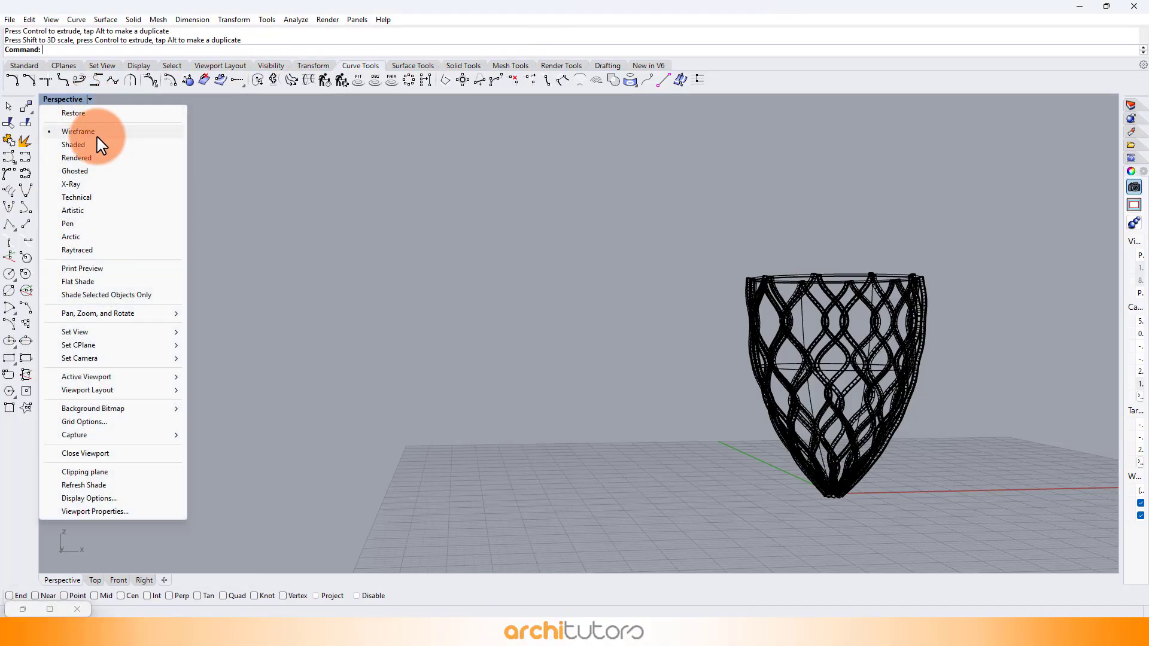
pyautogui.click(76, 158)
pyautogui.moveTo(911, 302); pyautogui.dragTo(805, 381, button='right')
pyautogui.moveTo(441, 350); pyautogui.dragTo(746, 300, button='right')
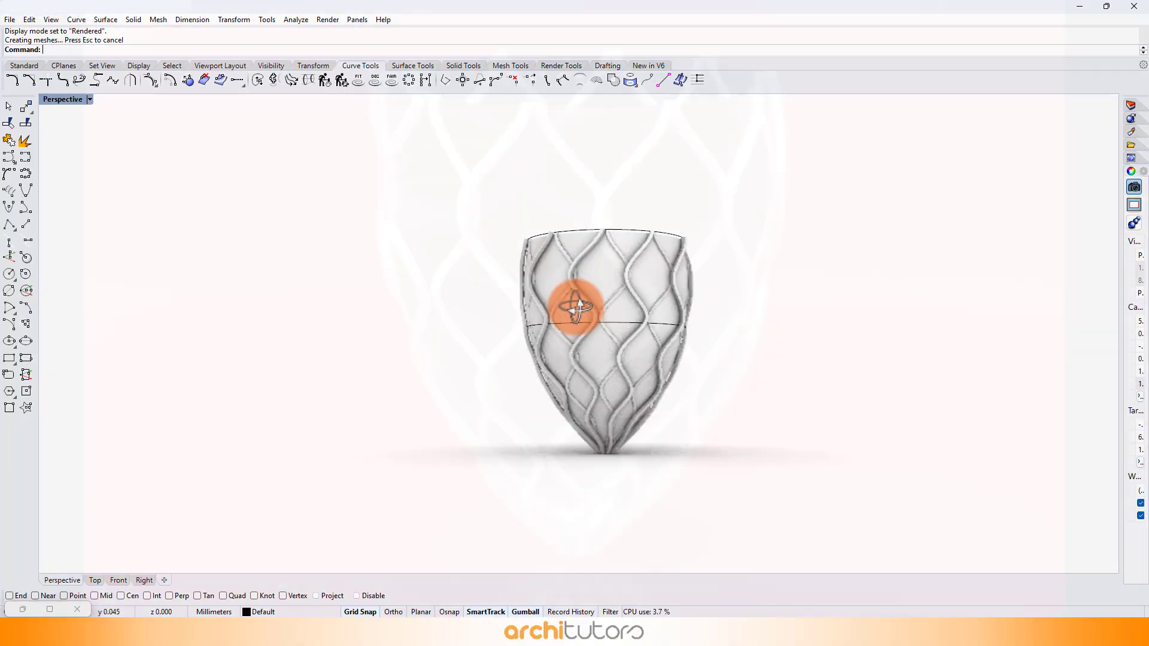